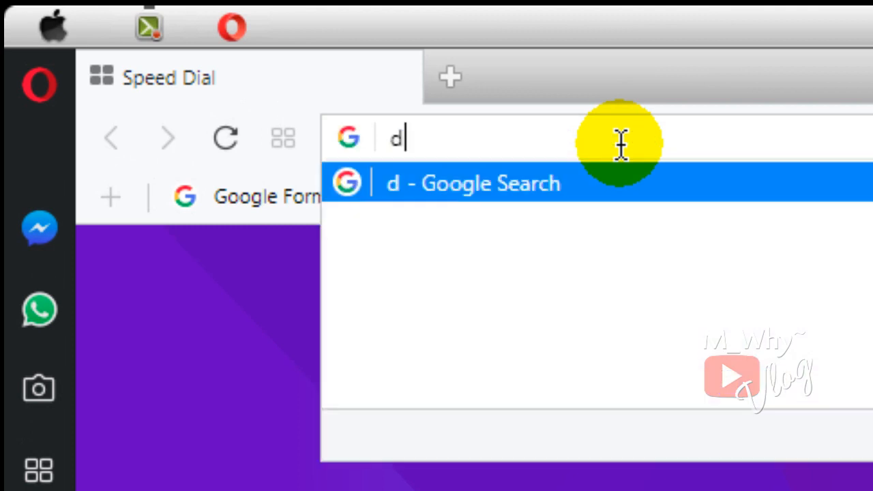
Step: Load docs.google.com/forms in Opera, reaching the Google login page
{"action": "type", "text": "."}
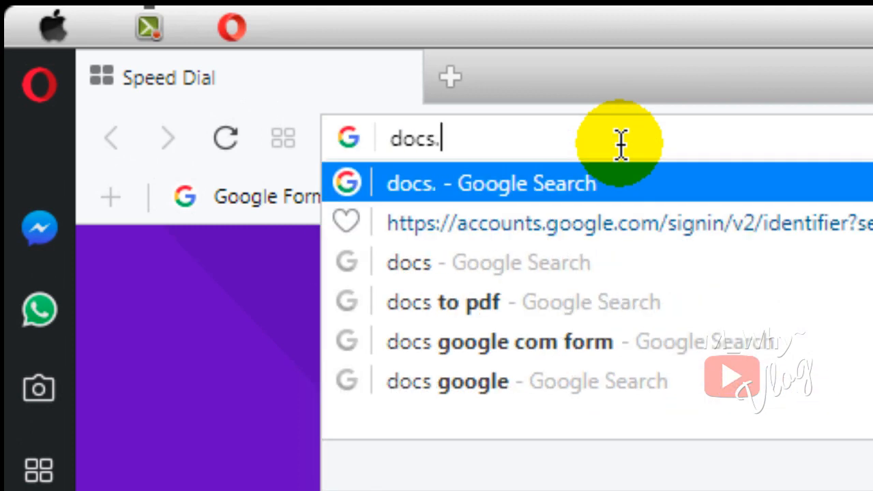
{"action": "type", "text": "google.com"}
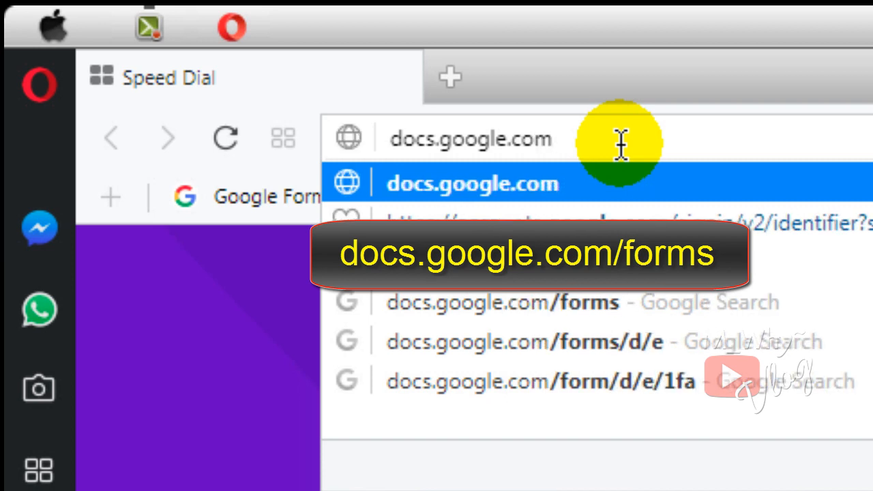
{"action": "type", "text": "/forms"}
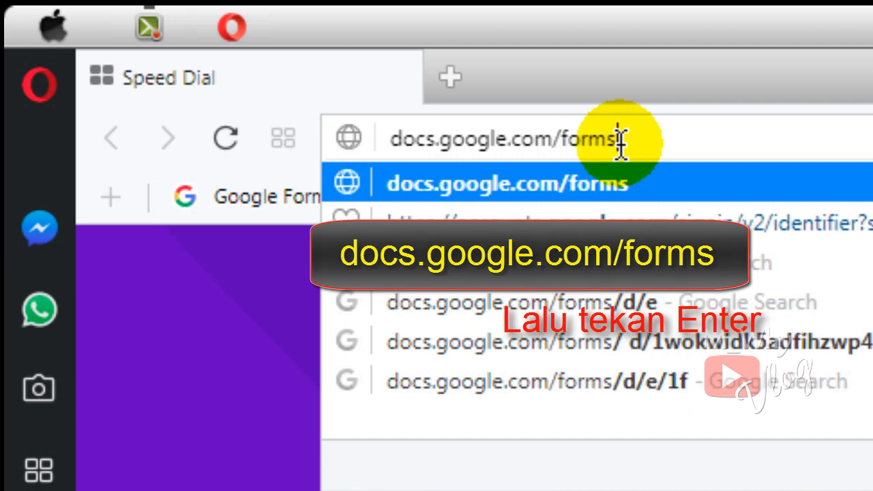
{"action": "key", "text": "Return"}
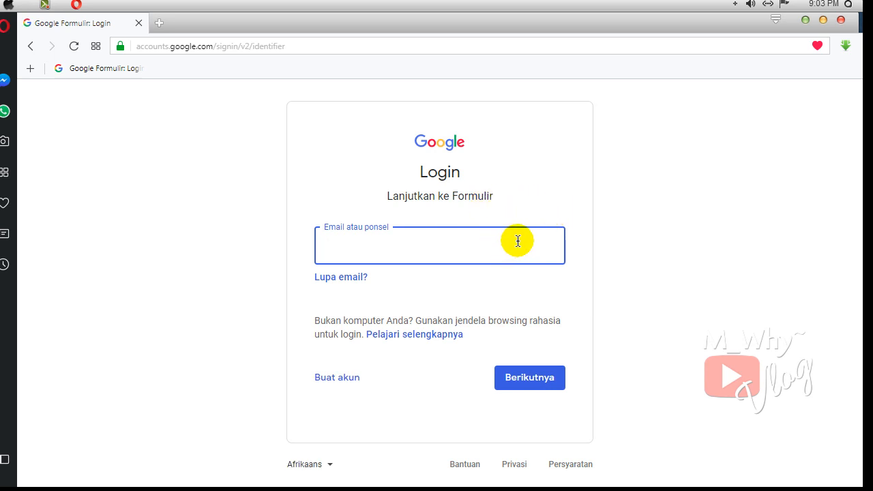
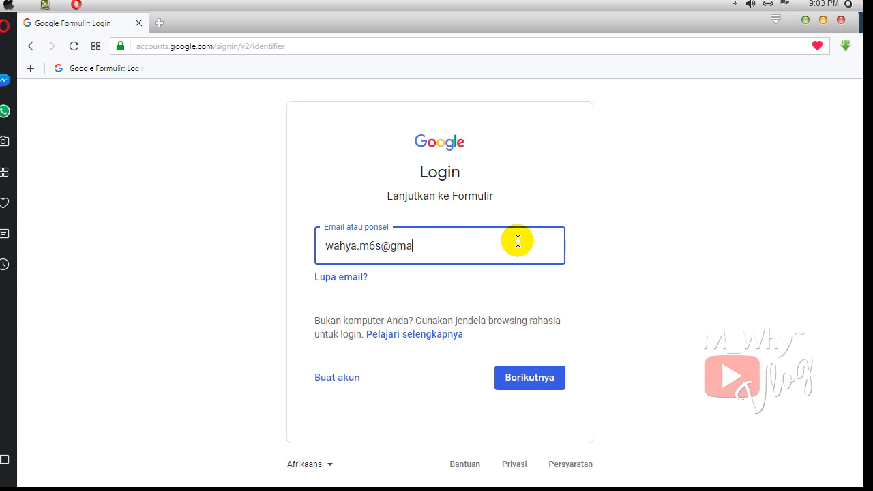
Step: Sign in with the Google account e-mail and password to reach the Forms home page
{"action": "left_click", "coordinate": [510, 377]}
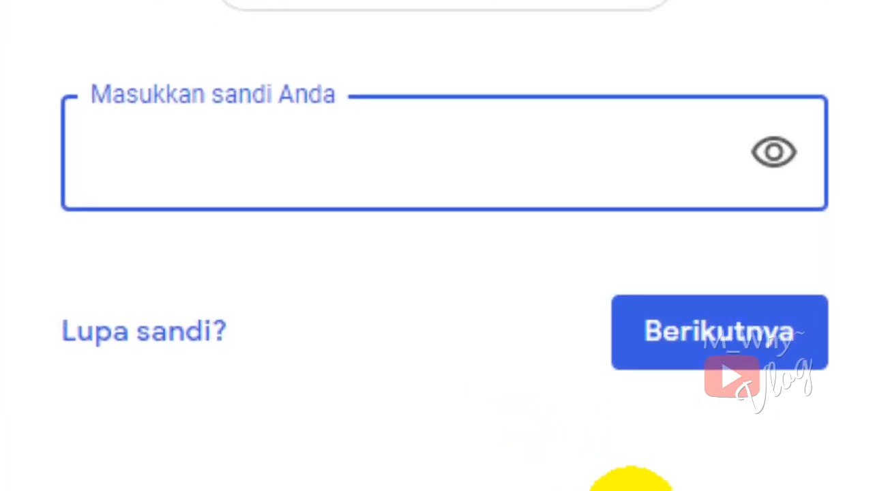
{"action": "type", "text": "***"}
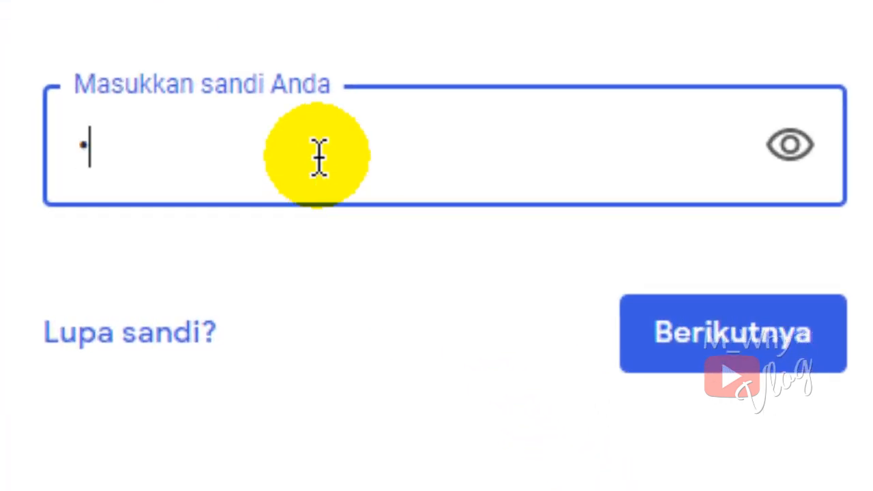
{"action": "type", "text": "******"}
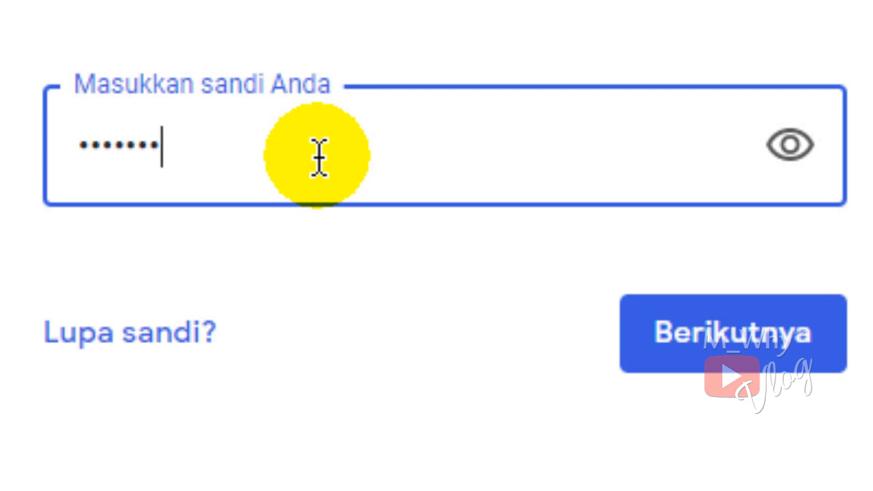
{"action": "type", "text": "****"}
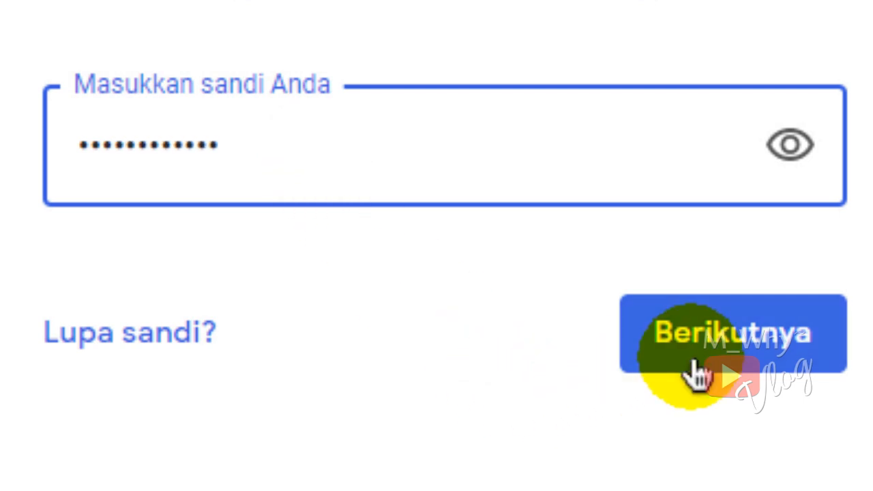
{"action": "left_click", "coordinate": [713, 348]}
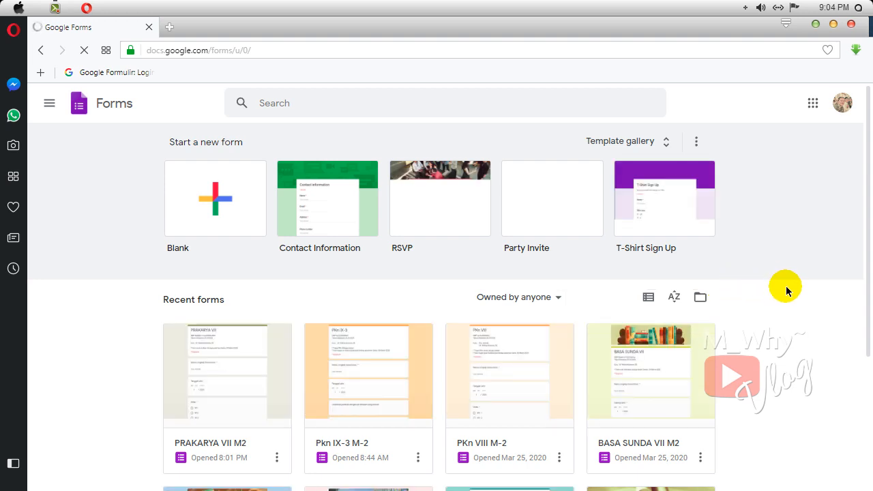
Step: Decline saving the password, create a Blank form, and dismiss the unsupported-browser banner
{"action": "scroll", "coordinate": [784, 287], "scroll_direction": "down", "scroll_amount": 3}
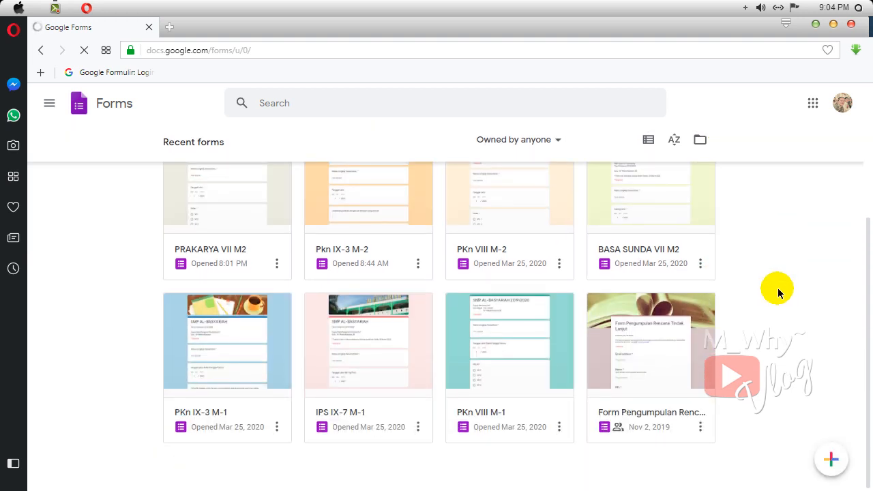
{"action": "scroll", "coordinate": [776, 313], "scroll_direction": "up", "scroll_amount": 3}
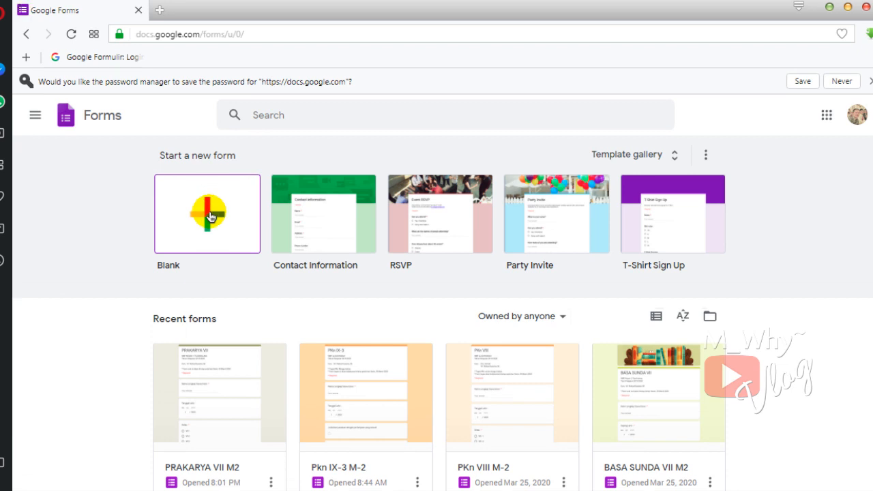
{"action": "left_click", "coordinate": [869, 81]}
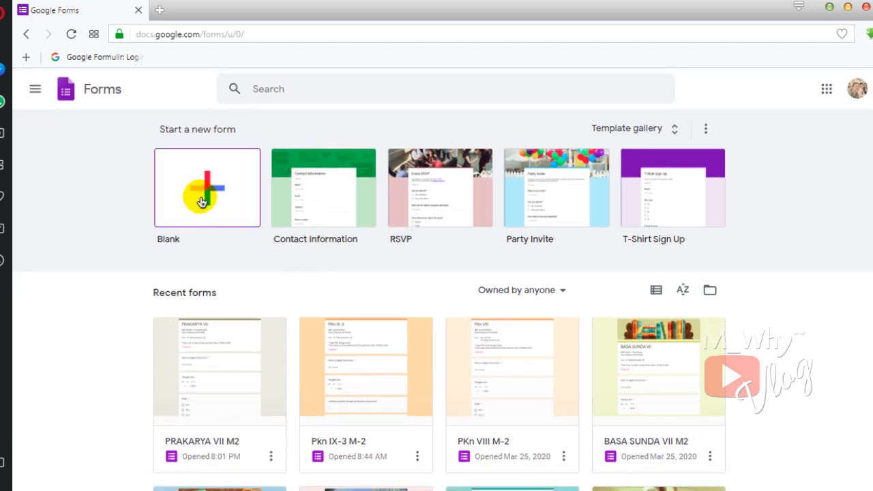
{"action": "left_click", "coordinate": [199, 195]}
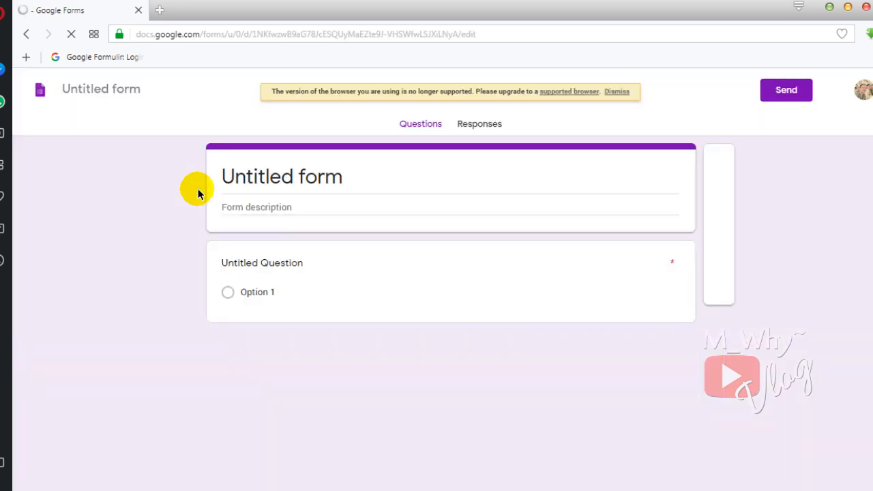
{"action": "left_click", "coordinate": [618, 91]}
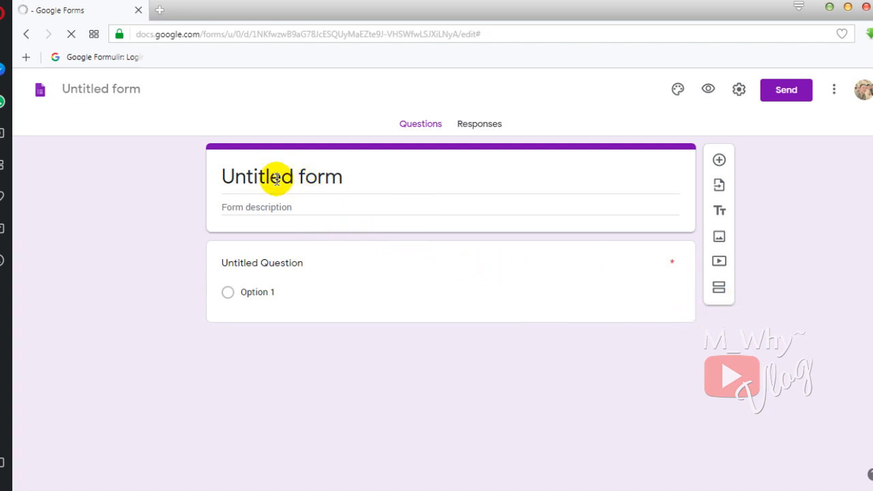
Step: Rename the form title to 'IPS VIII'
{"action": "left_click_drag", "start_coordinate": [344, 178], "coordinate": [209, 179]}
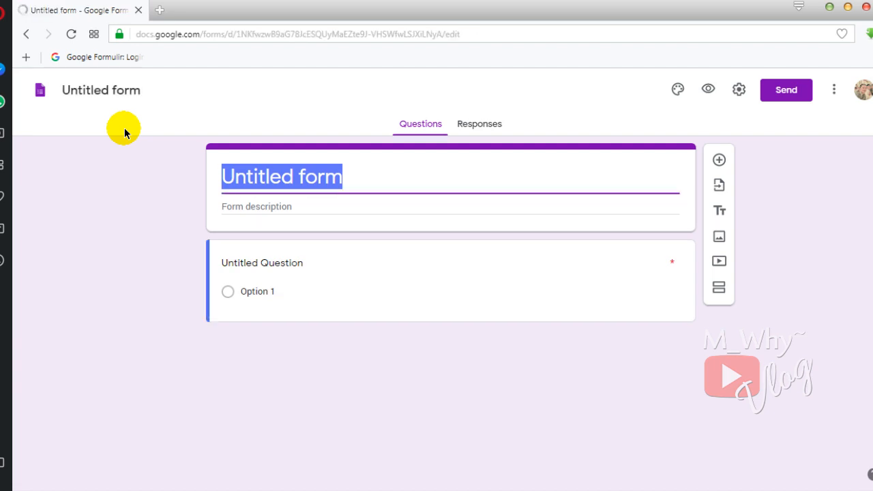
{"action": "type", "text": "IP"}
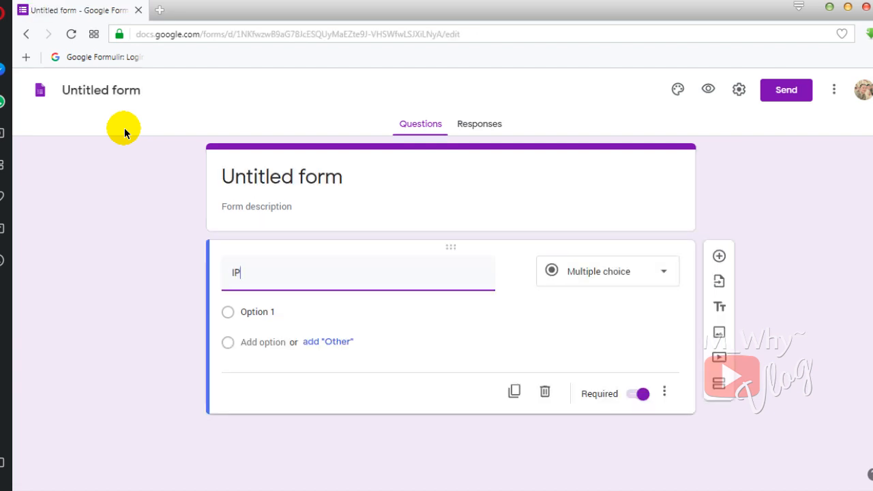
{"action": "left_click", "coordinate": [352, 170]}
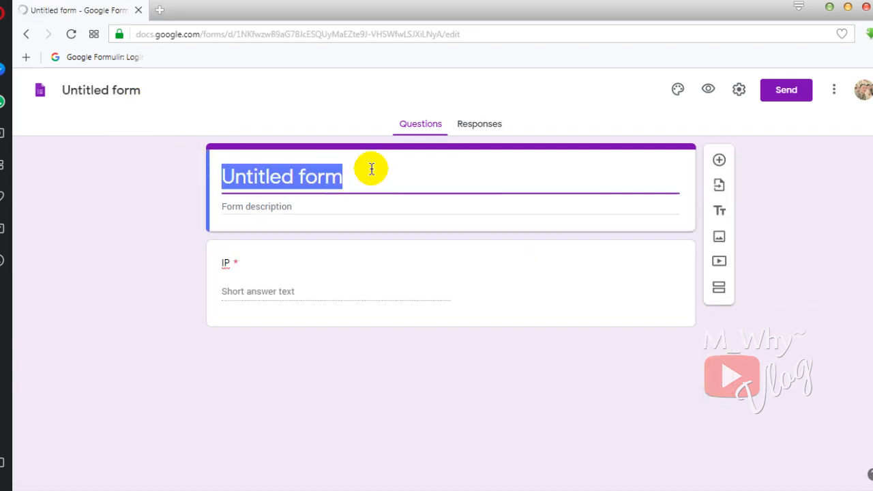
{"action": "type", "text": "IPS"}
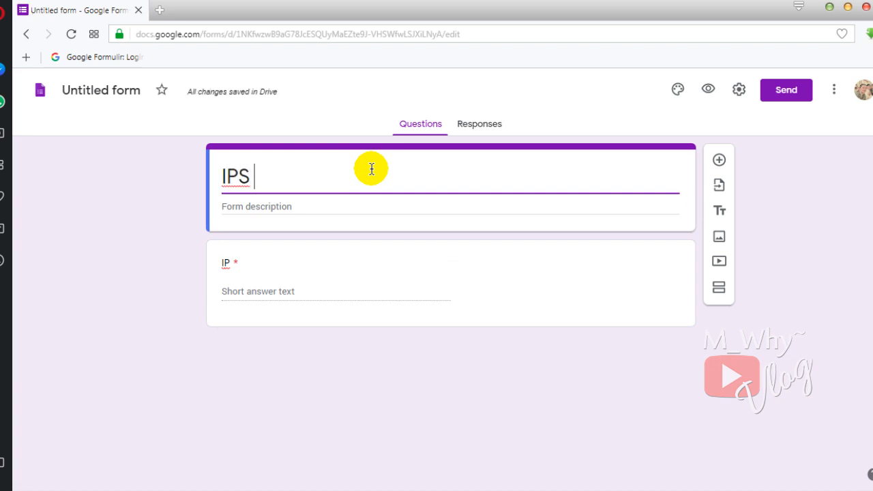
{"action": "type", "text": " SM"}
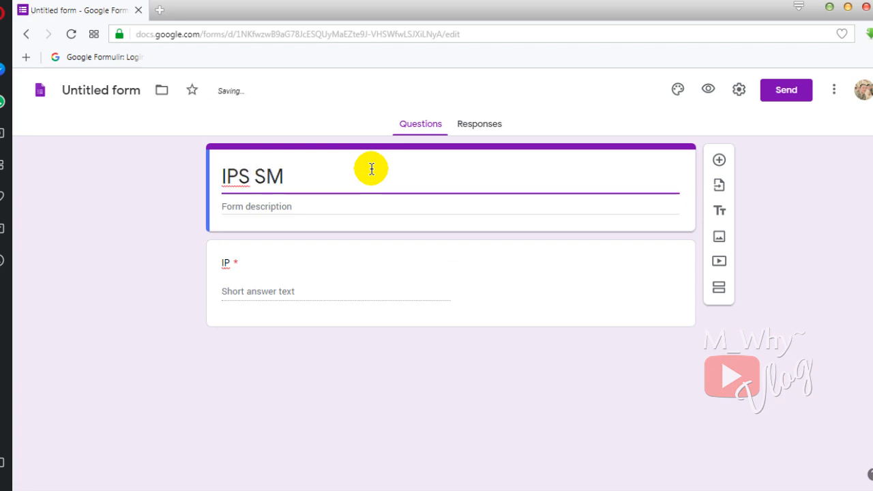
{"action": "type", "text": "P"}
{"action": "key", "text": "BackSpace"}
{"action": "key", "text": "BackSpace"}
{"action": "key", "text": "BackSpace"}
{"action": "key", "text": "BackSpace"}
{"action": "type", "text": "89"}
{"action": "key", "text": "BackSpace"}
{"action": "key", "text": "BackSpace"}
{"action": "type", "text": "v"}
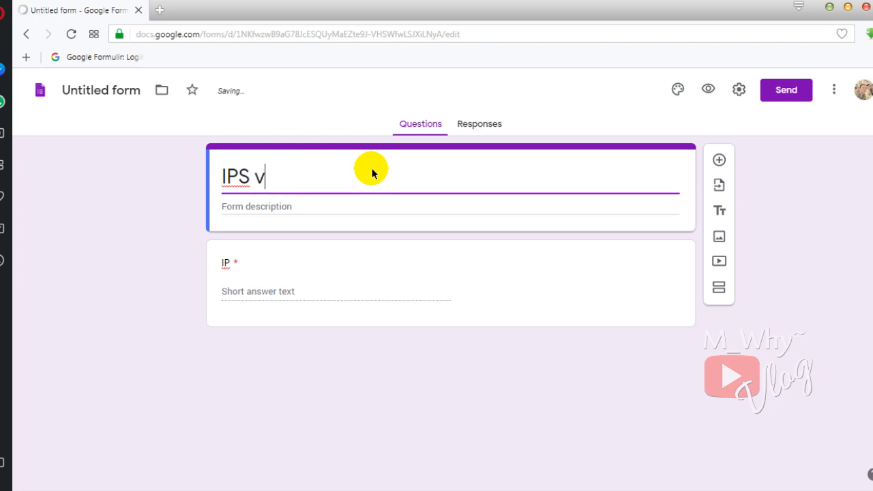
{"action": "key", "text": "BackSpace"}
{"action": "type", "text": "VIII"}
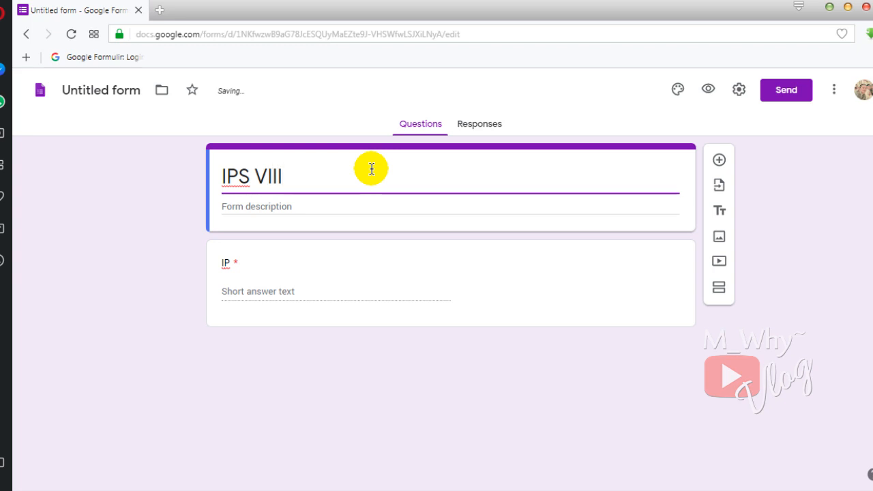
Step: Write the description lines 'SMP CORONO 19', 'Tahun Pelajaran 2019/2020' and 'Guru' with the teacher's name
{"action": "left_click", "coordinate": [278, 207]}
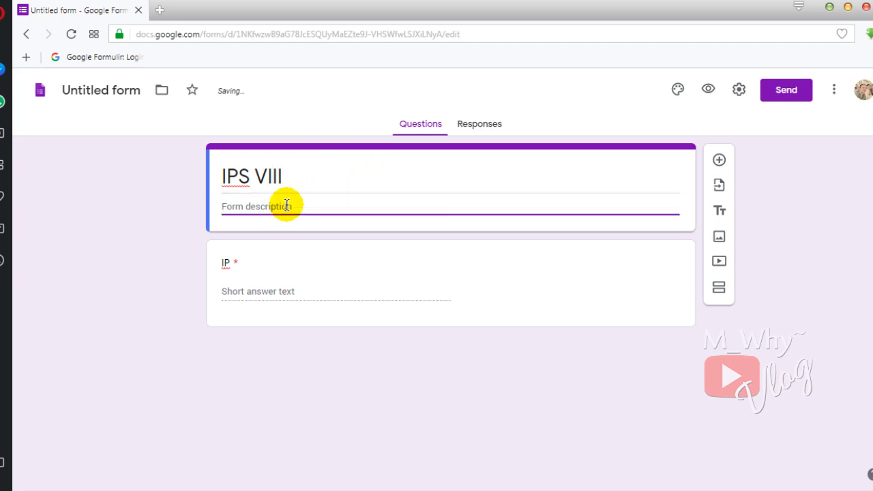
{"action": "type", "text": "SMP CORONO"}
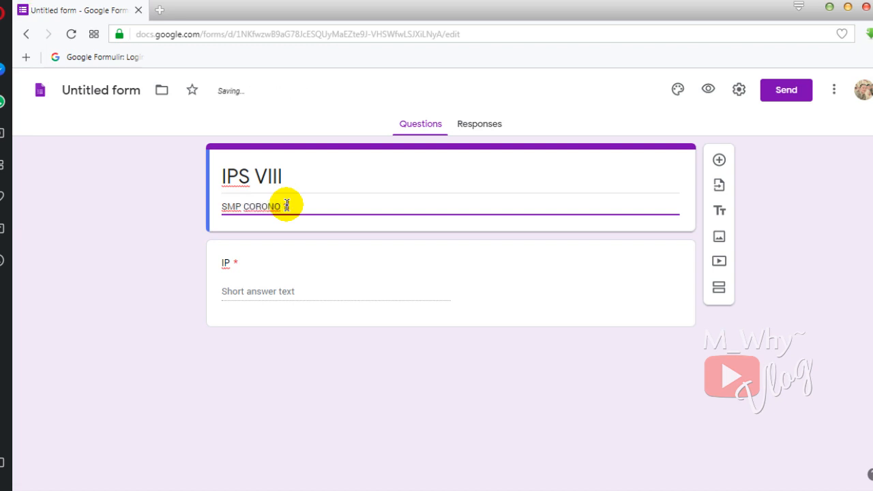
{"action": "type", "text": " 19"}
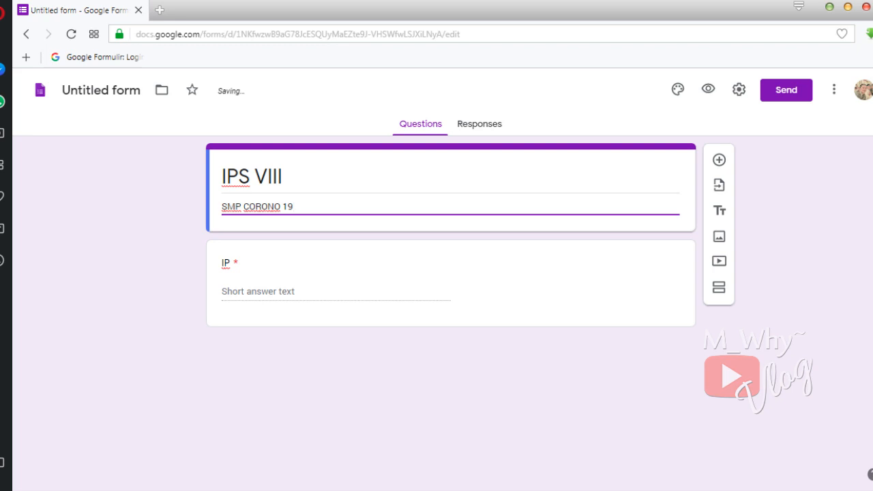
{"action": "key", "text": "Return"}
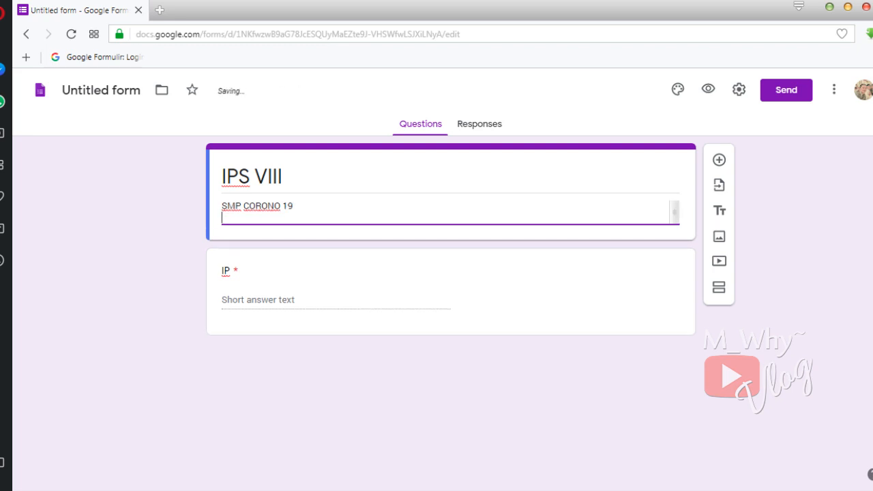
{"action": "type", "text": "Tahun "}
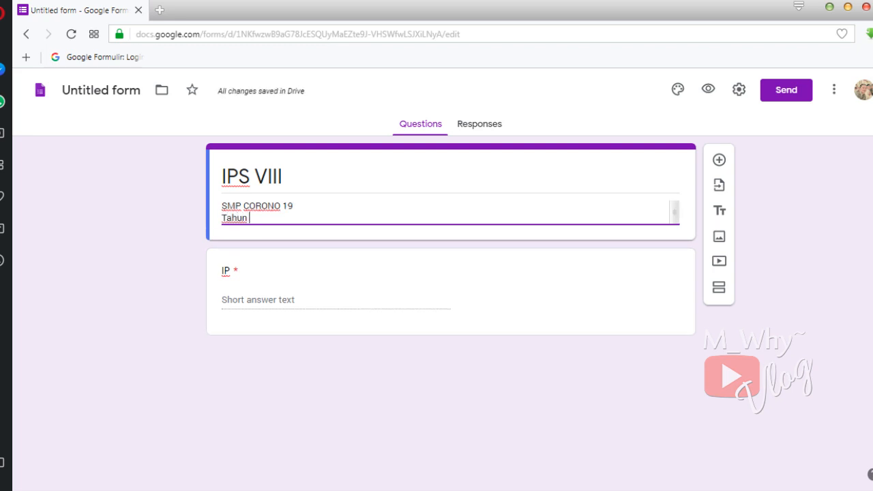
{"action": "type", "text": "Pelajaran "}
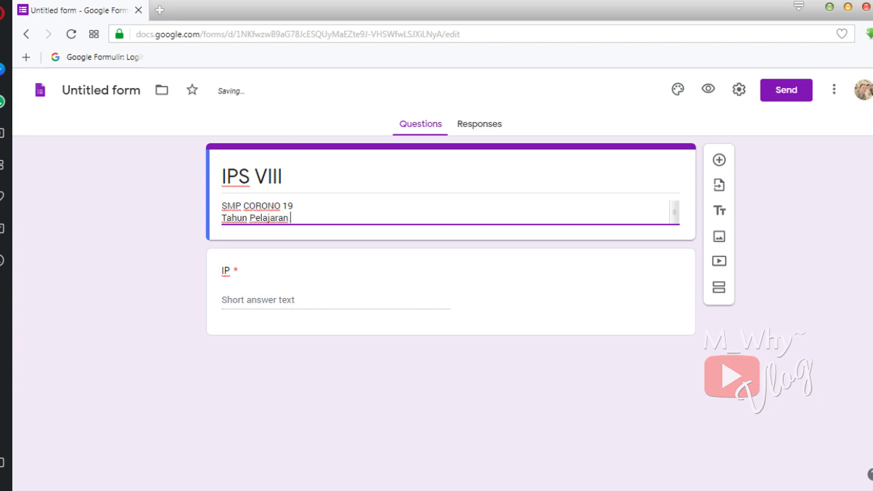
{"action": "type", "text": "2019/2020"}
{"action": "key", "text": "Return"}
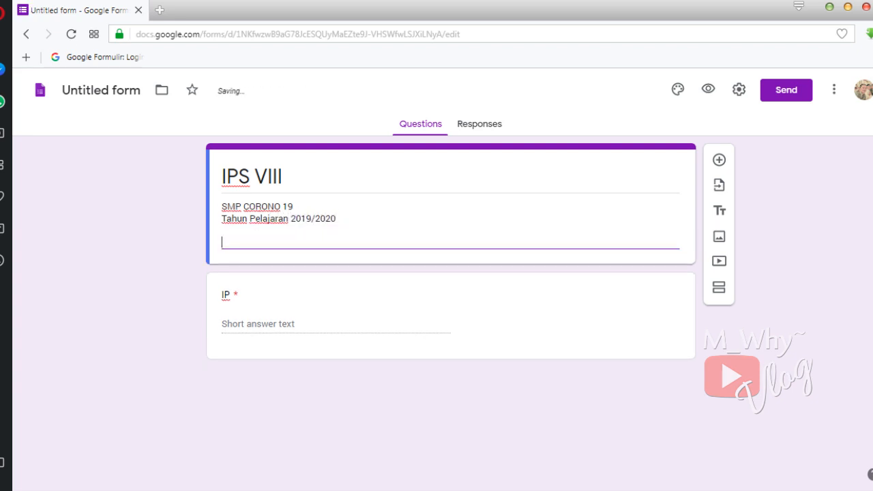
{"action": "type", "text": "Guru"}
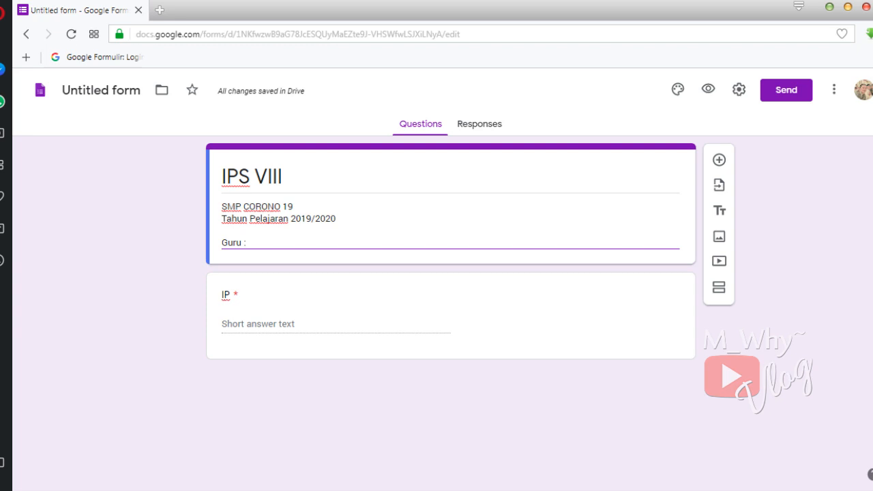
{"action": "type", "text": ": Wahya"}
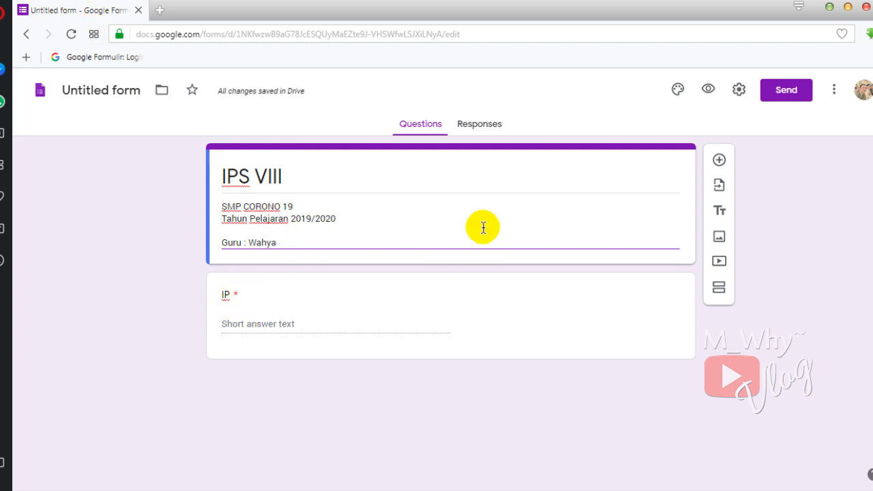
{"action": "left_click", "coordinate": [259, 303]}
Step: Delete the 'IP' text from the first question's title and reload the page
{"action": "key", "text": "BackSpace"}
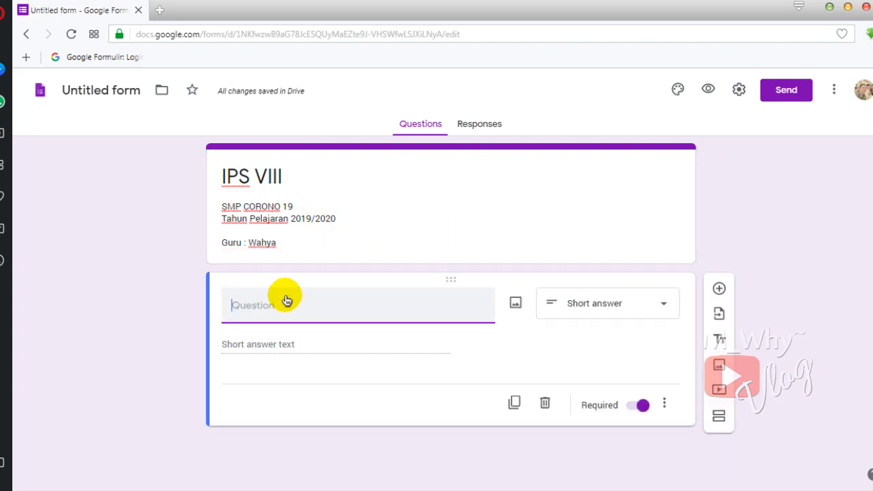
{"action": "left_click", "coordinate": [751, 211]}
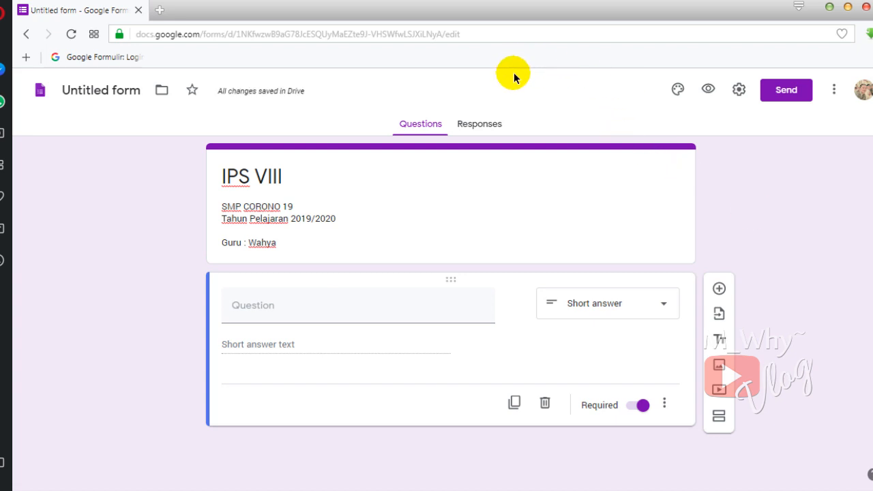
{"action": "key", "text": "F5"}
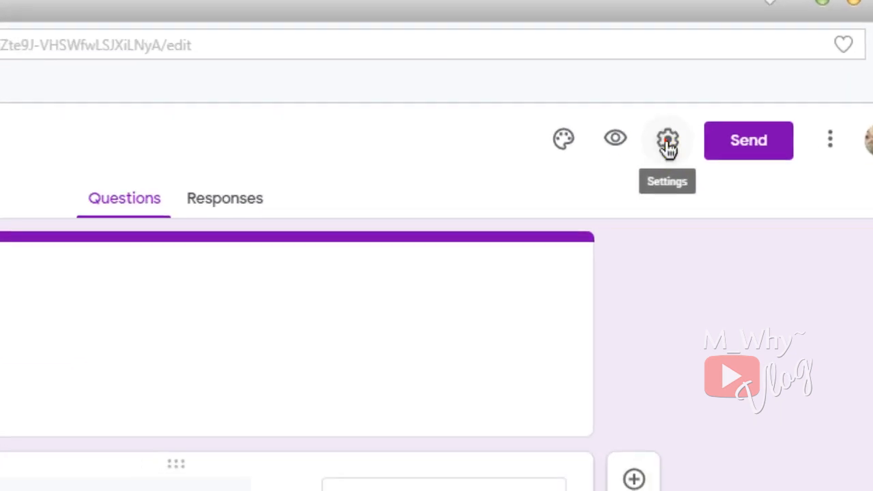
Step: Switch on Make this a quiz and uncheck Missed questions and Correct answers in Settings
{"action": "left_click", "coordinate": [639, 162]}
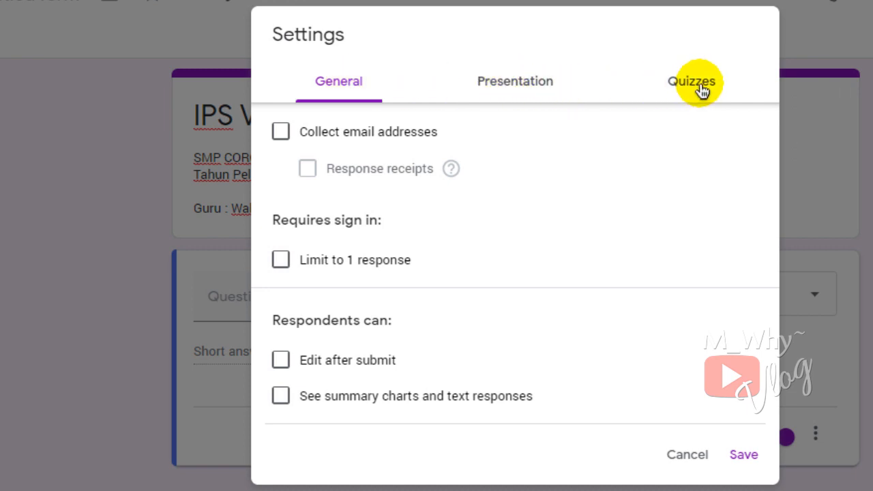
{"action": "left_click", "coordinate": [723, 89]}
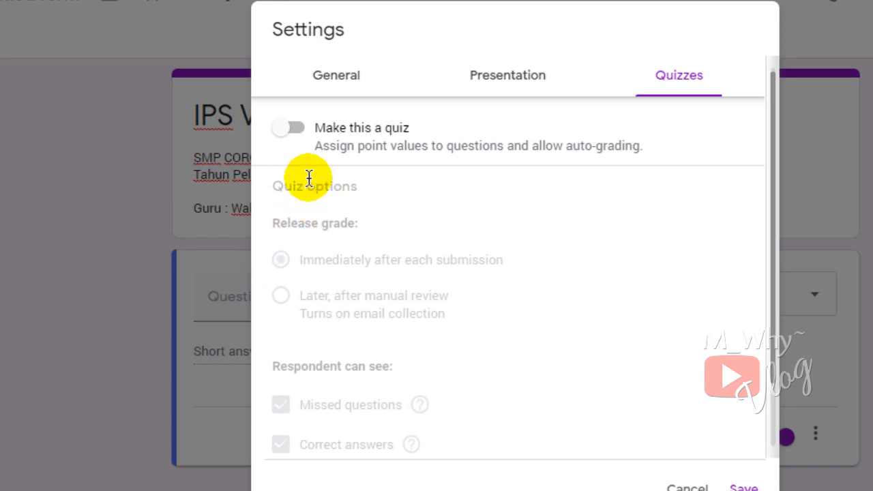
{"action": "left_click", "coordinate": [295, 131]}
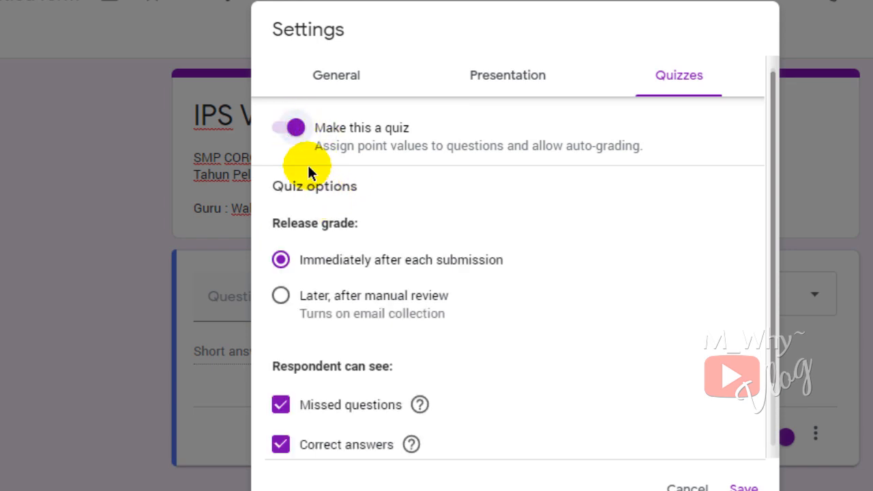
{"action": "scroll", "coordinate": [300, 188], "scroll_direction": "down", "scroll_amount": 1}
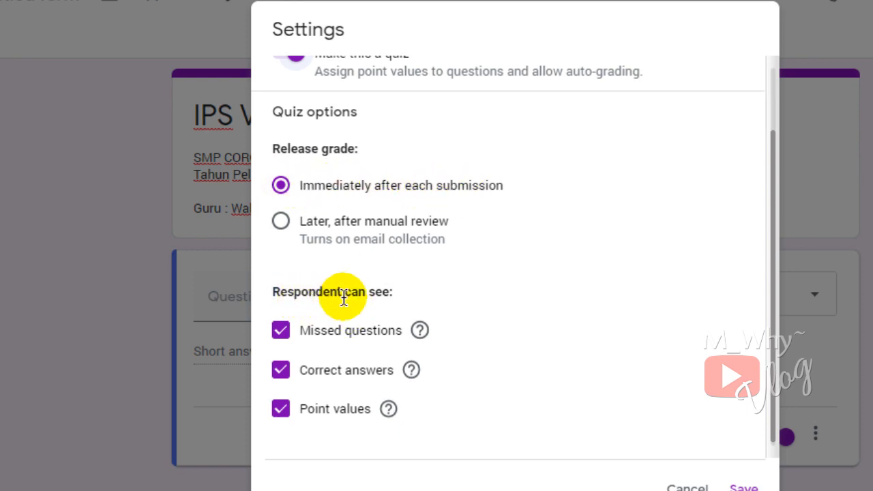
{"action": "left_click", "coordinate": [283, 334]}
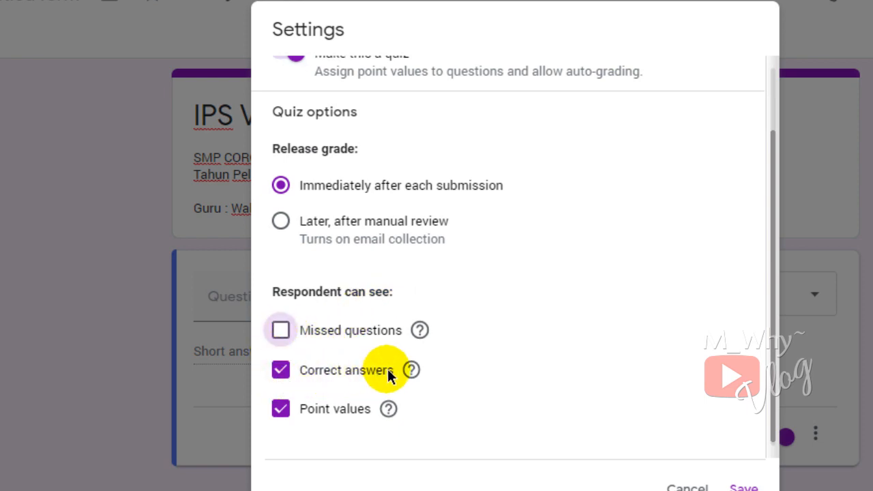
{"action": "left_click", "coordinate": [279, 369]}
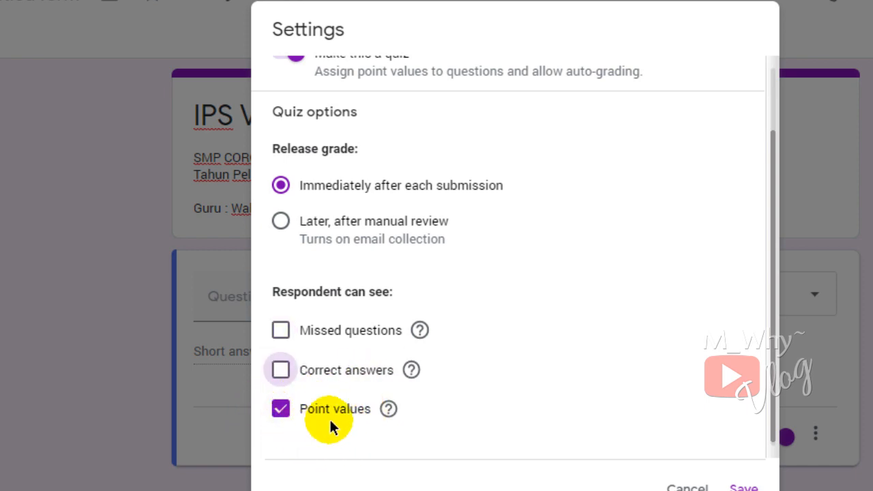
{"action": "scroll", "coordinate": [457, 333], "scroll_direction": "up", "scroll_amount": 1}
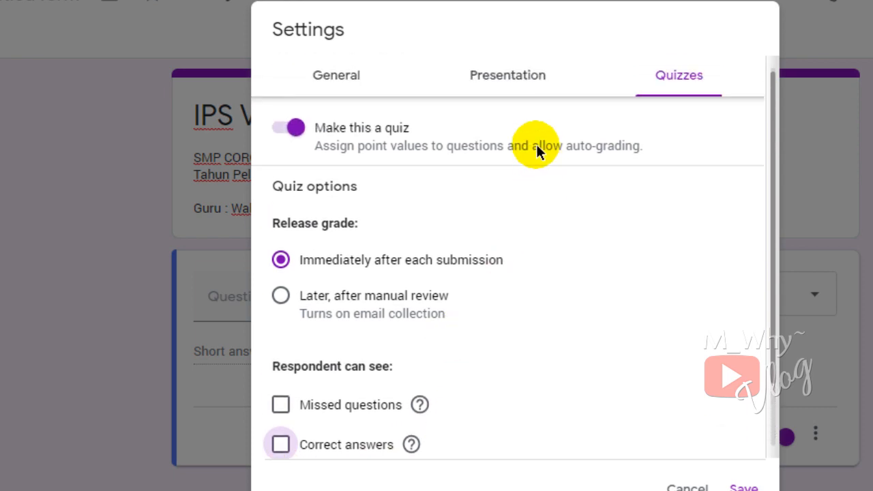
{"action": "left_click", "coordinate": [510, 80]}
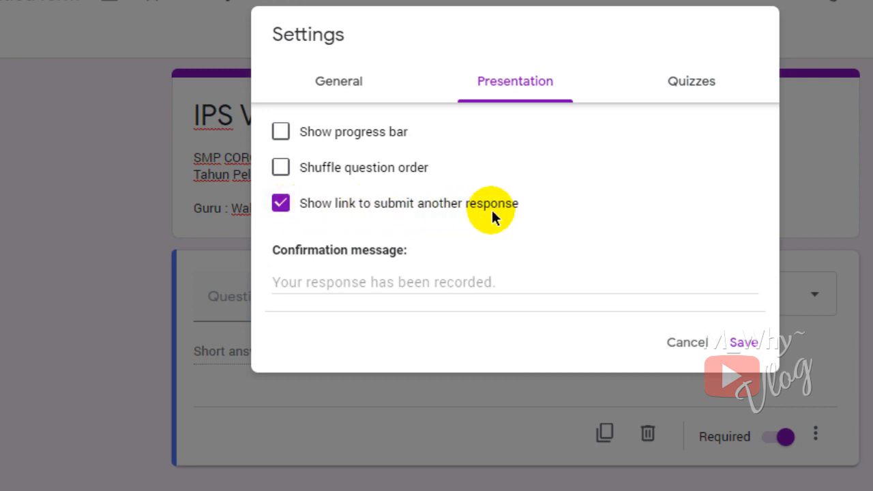
Step: Uncheck the submit-another-response link and enter the 'Selamat, Jawaban kamu sudah terkirim. Terima kasih.' message
{"action": "left_click", "coordinate": [281, 206]}
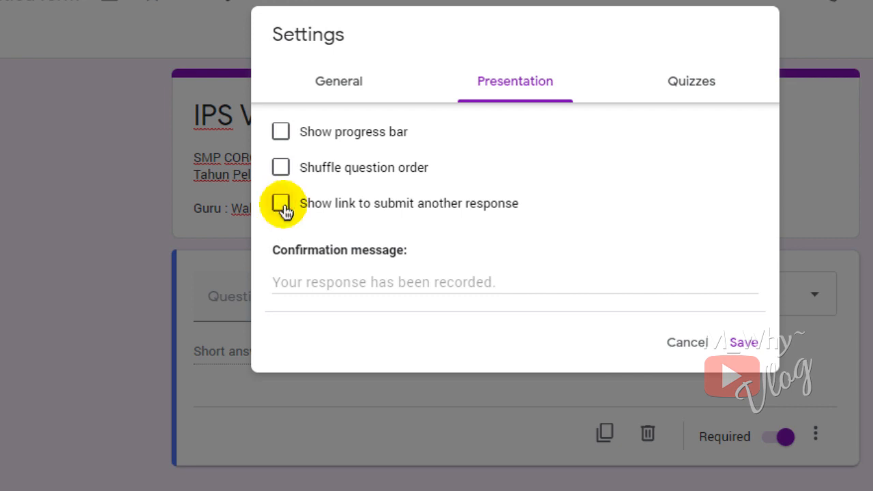
{"action": "left_click", "coordinate": [317, 285]}
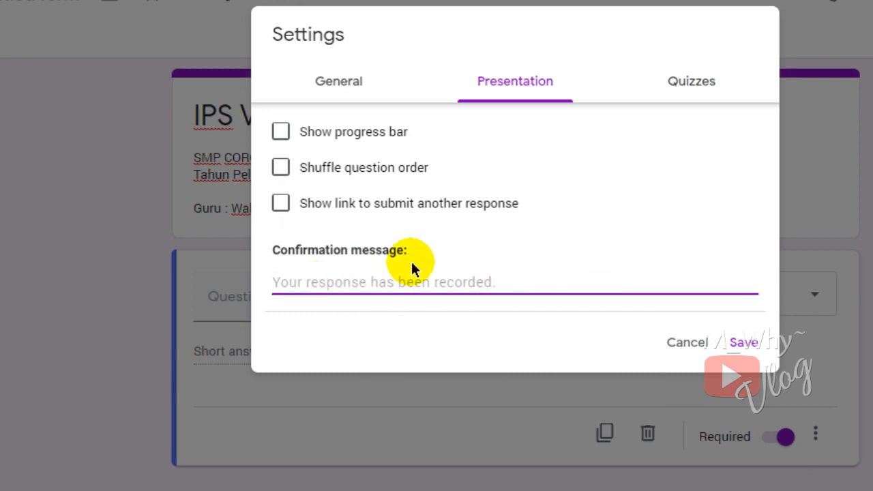
{"action": "type", "text": "Selamat"}
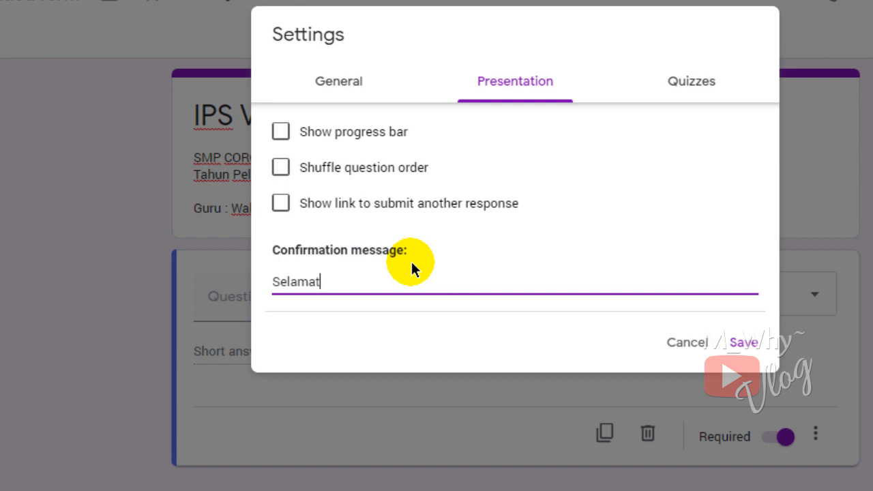
{"action": "type", "text": ", Jawaban k"}
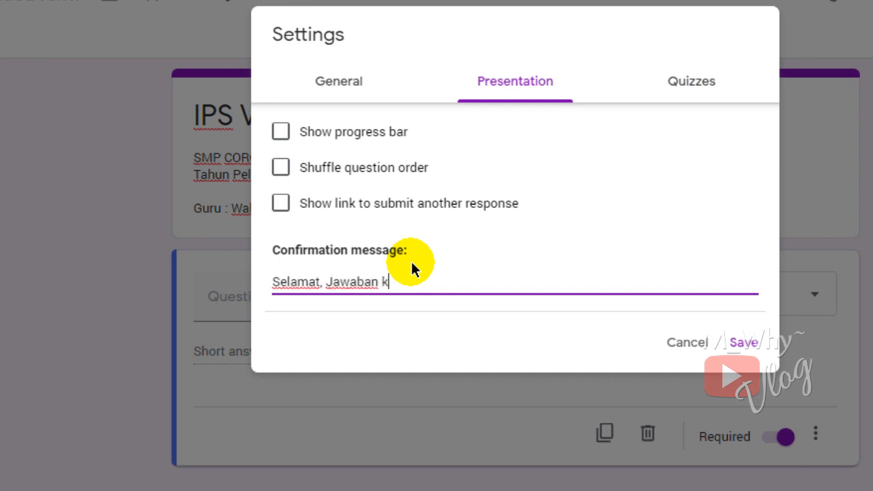
{"action": "type", "text": "amu sudah terkirim"}
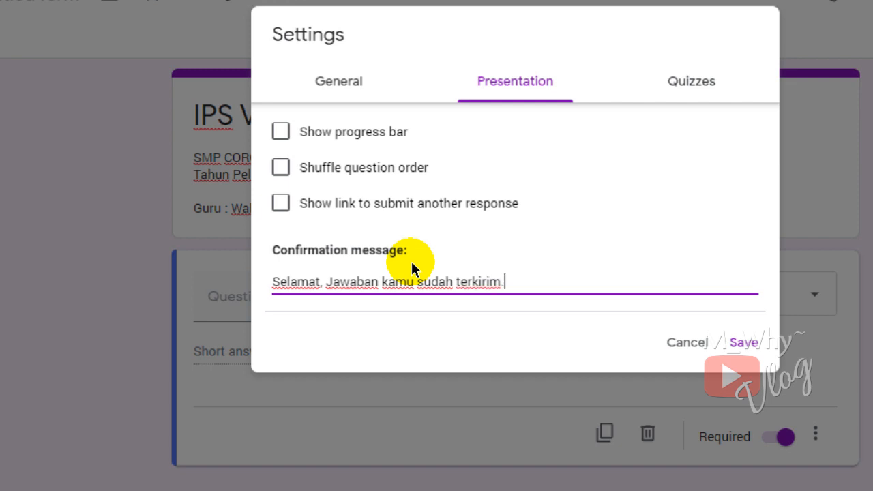
{"action": "type", "text": "."}
{"action": "key", "text": "Return"}
{"action": "type", "text": "Ter"}
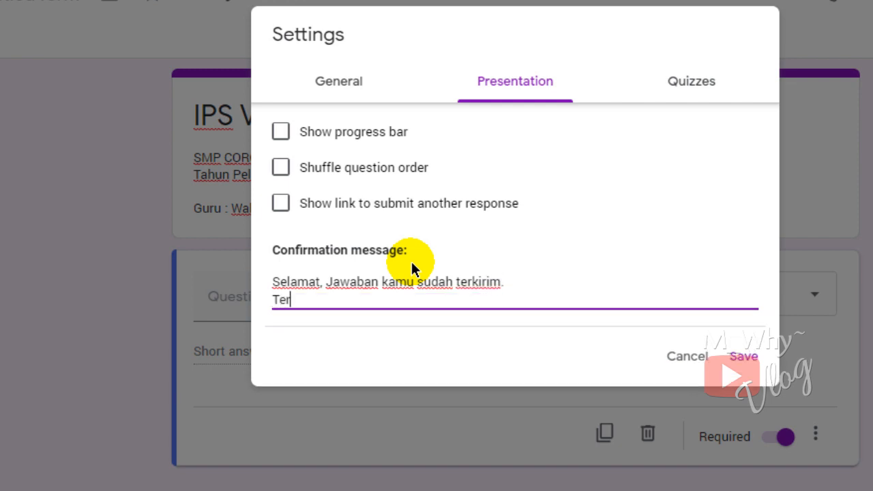
{"action": "type", "text": "ima kasih."}
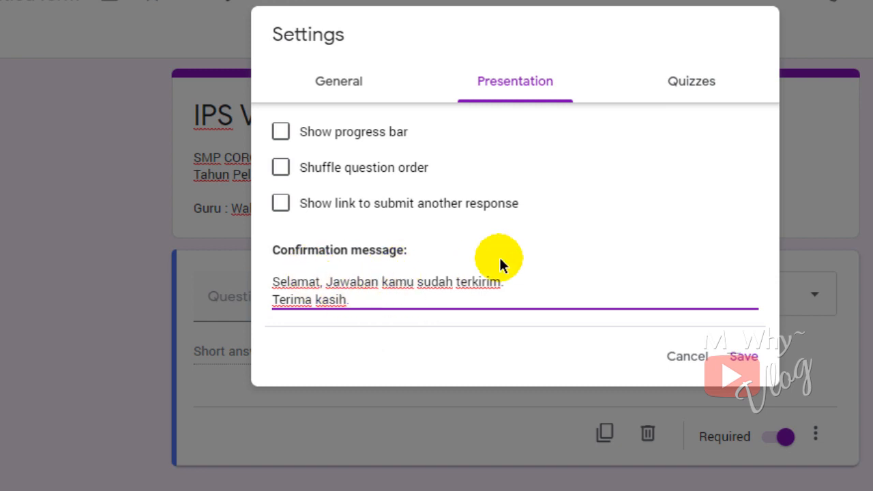
{"action": "left_click", "coordinate": [351, 88]}
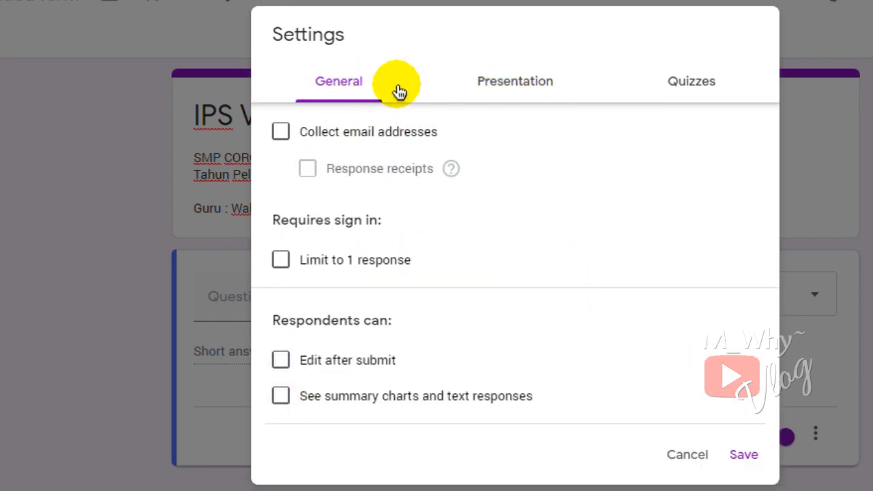
Step: Review the Presentation and Quizzes settings once more, then save them
{"action": "left_click", "coordinate": [519, 78]}
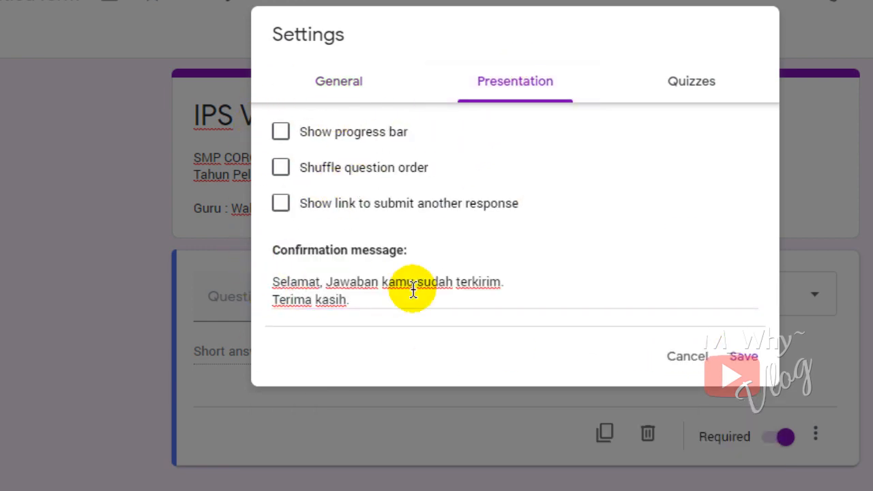
{"action": "left_click", "coordinate": [667, 92]}
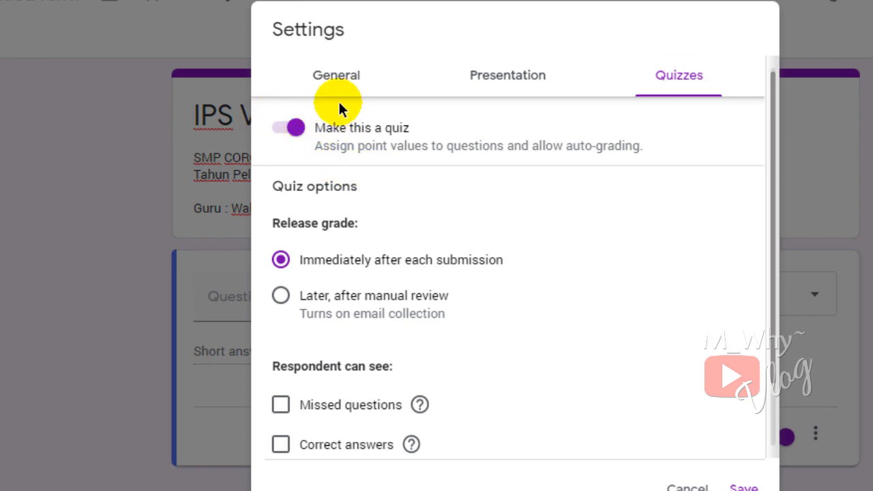
{"action": "scroll", "coordinate": [468, 358], "scroll_direction": "down", "scroll_amount": 2}
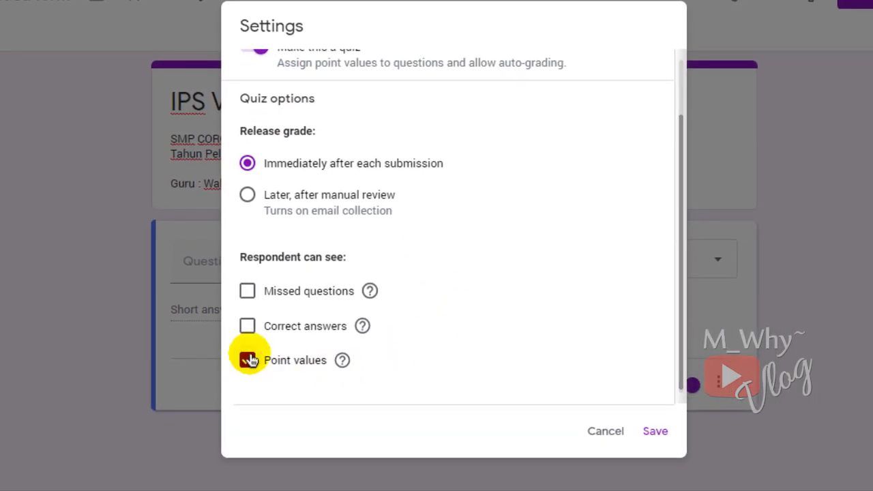
{"action": "left_click", "coordinate": [656, 433]}
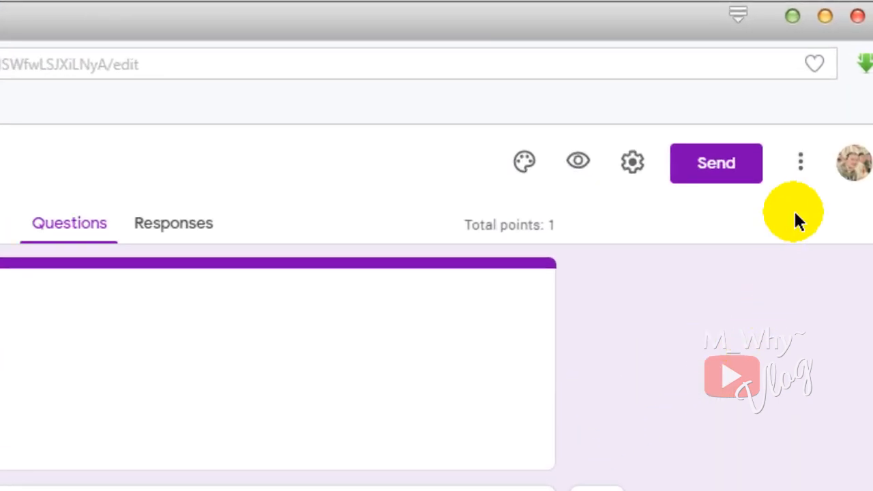
Step: In Preferences, keep Make questions required and a default quiz point value of 1, then save
{"action": "left_click", "coordinate": [815, 171]}
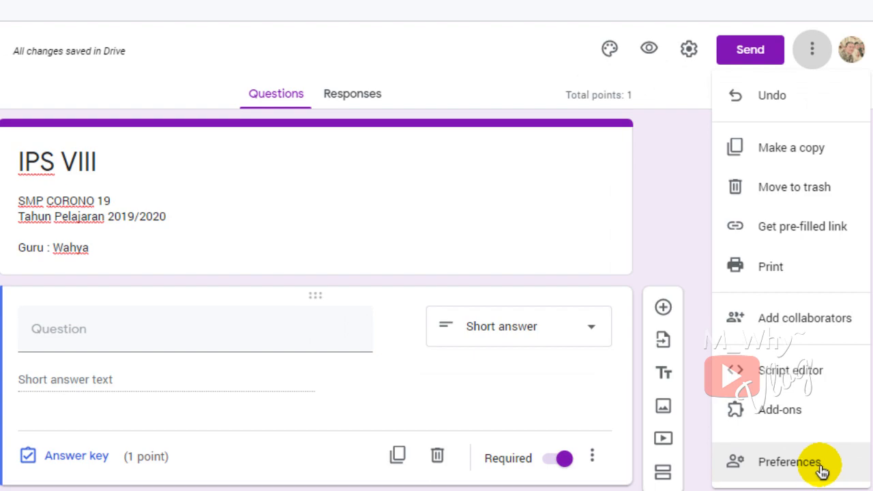
{"action": "left_click", "coordinate": [821, 467]}
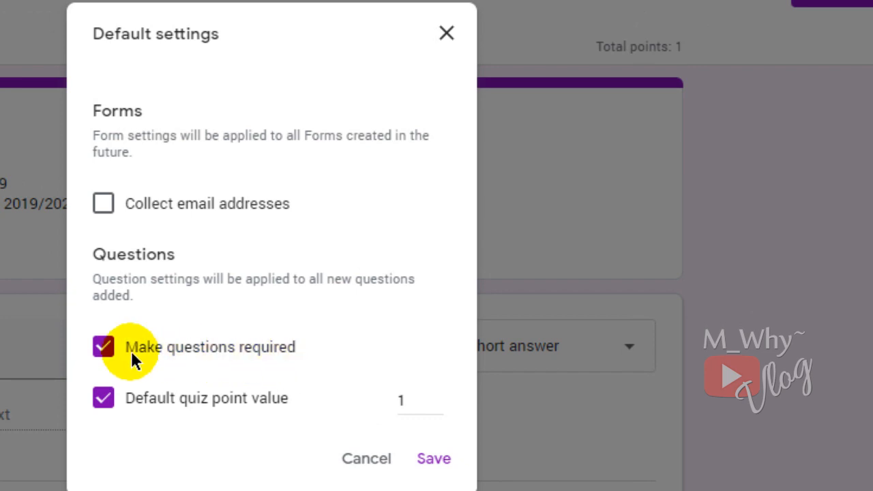
{"action": "left_click", "coordinate": [104, 351]}
{"action": "left_click", "coordinate": [102, 352]}
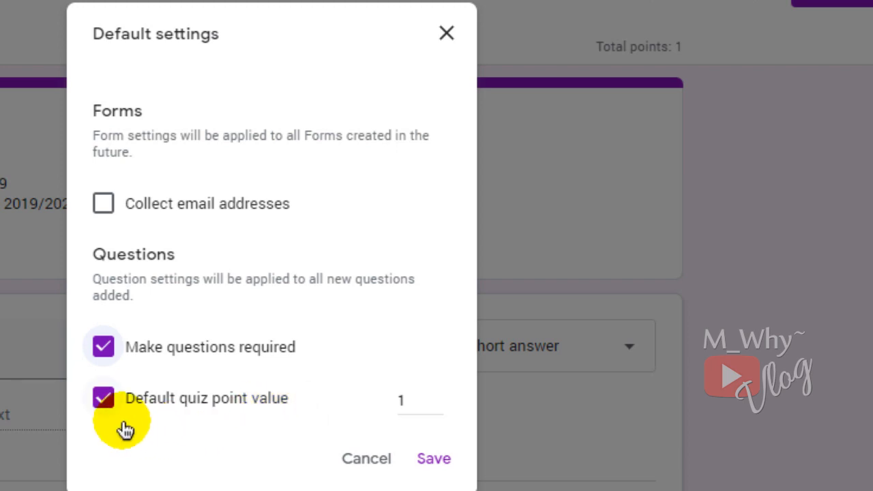
{"action": "left_click", "coordinate": [103, 403]}
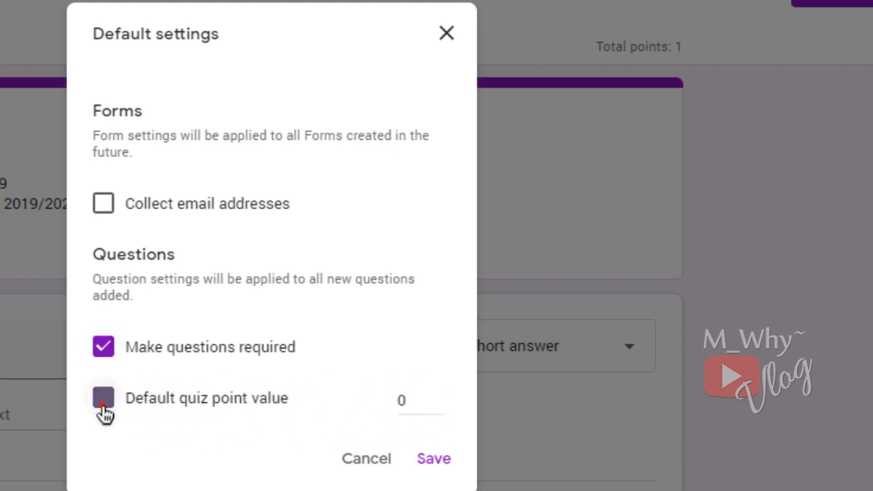
{"action": "left_click", "coordinate": [103, 399]}
{"action": "left_click", "coordinate": [438, 402]}
{"action": "left_click", "coordinate": [436, 402]}
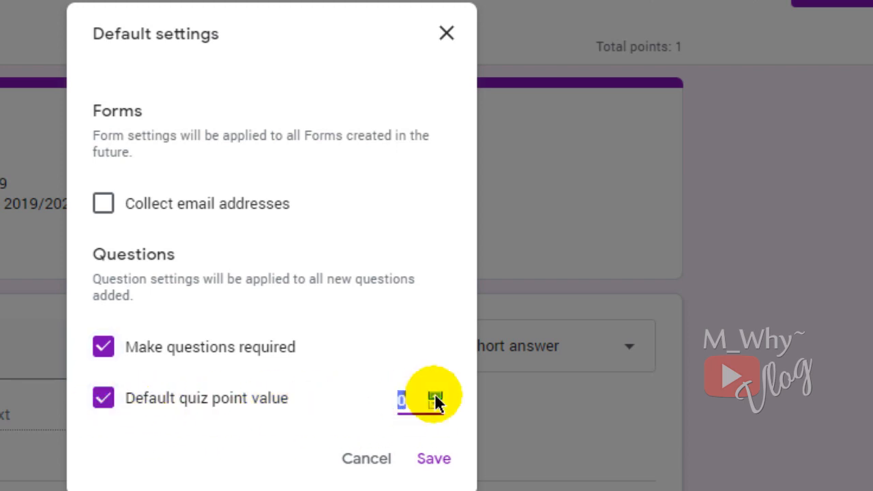
{"action": "left_click", "coordinate": [435, 395]}
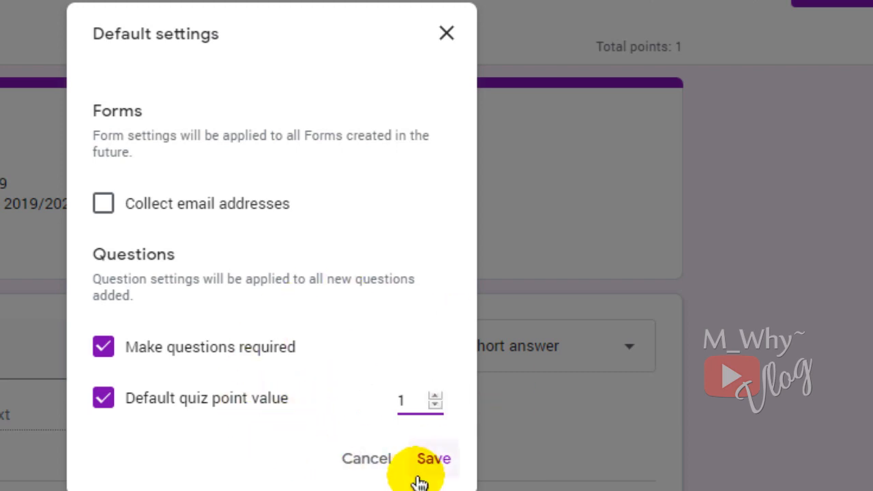
{"action": "left_click", "coordinate": [438, 463]}
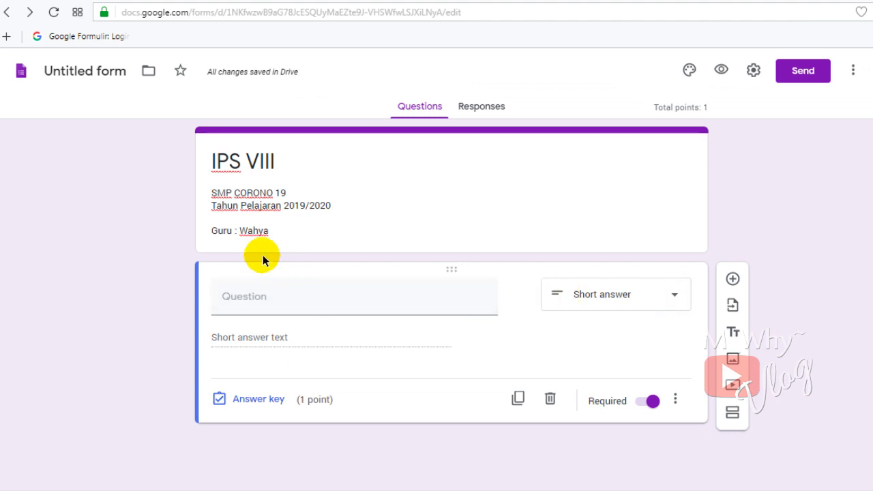
Step: Title the first question 'Nama Lengkap Siswa Siswi' as Short answer with 0 points in the answer key
{"action": "left_click", "coordinate": [261, 300]}
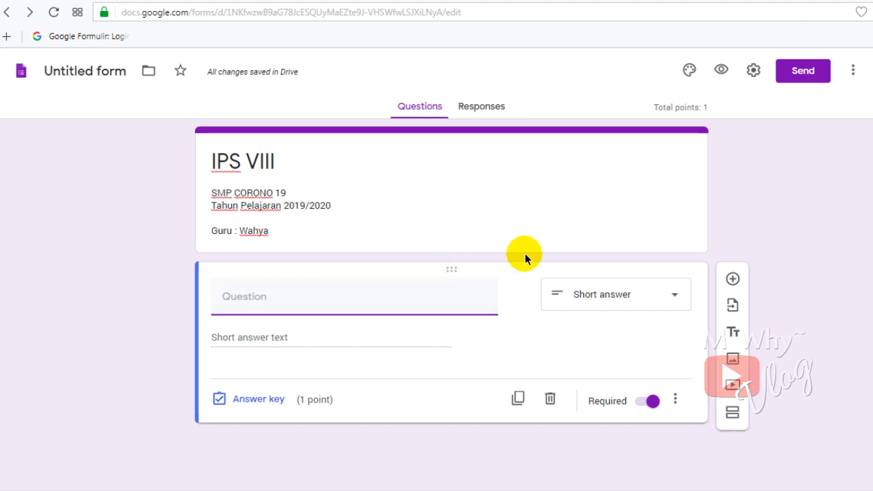
{"action": "type", "text": "Nama "}
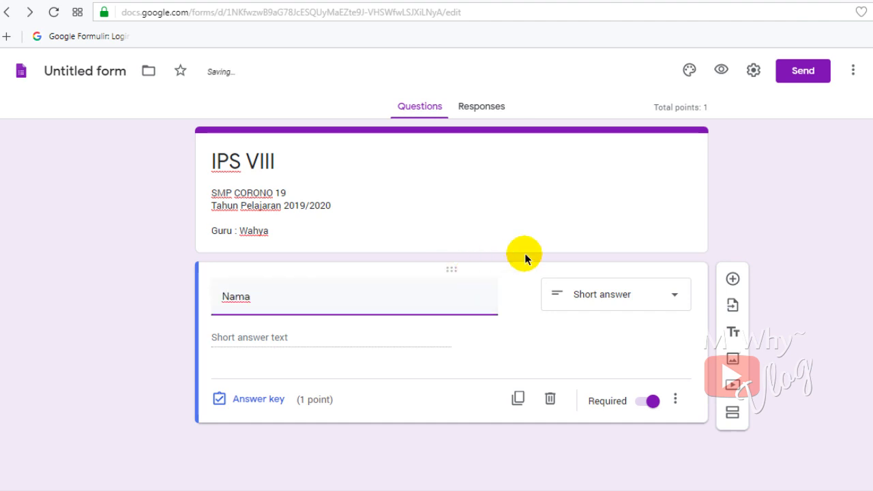
{"action": "type", "text": "Lengkap Siswa Sisw"}
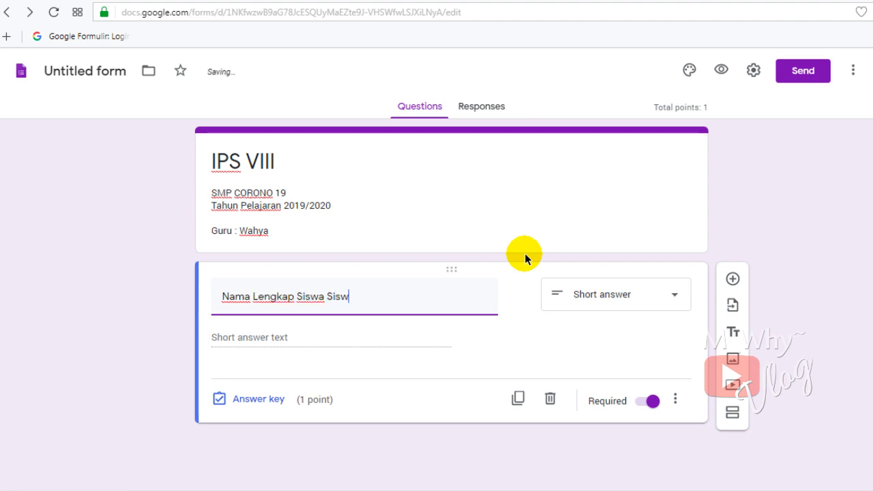
{"action": "type", "text": "i :"}
{"action": "left_click", "coordinate": [665, 294]}
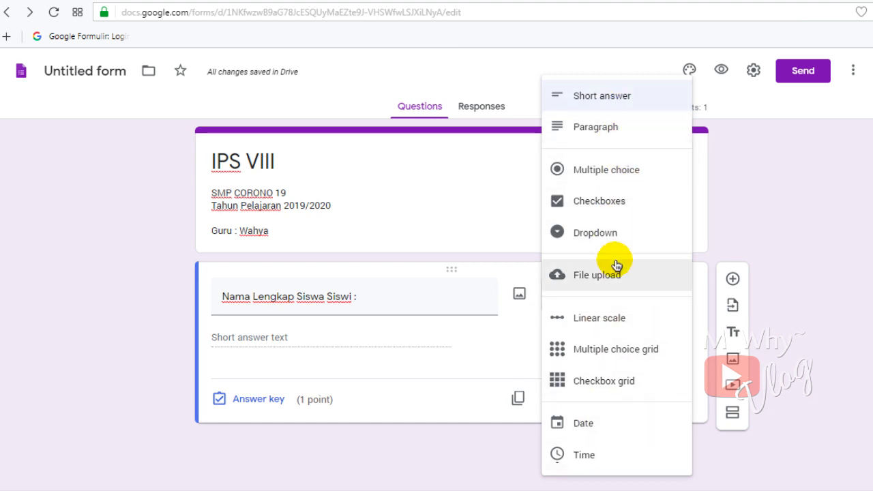
{"action": "left_click", "coordinate": [601, 100]}
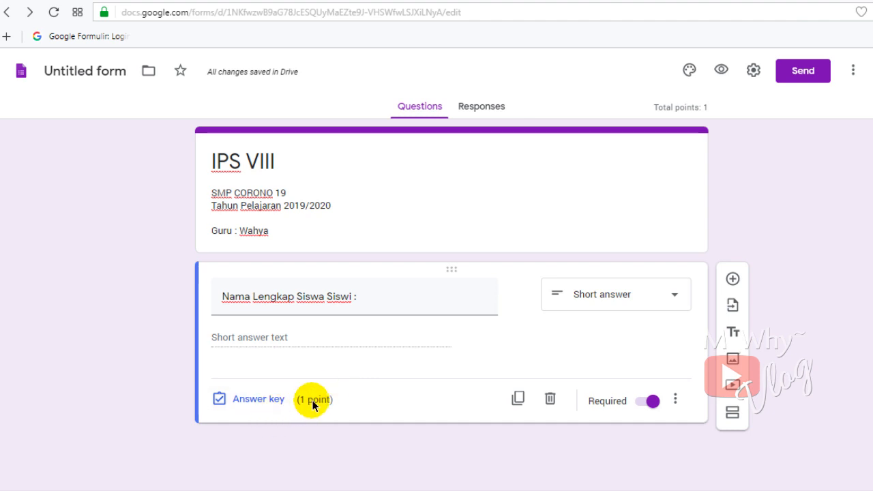
{"action": "left_click", "coordinate": [235, 400]}
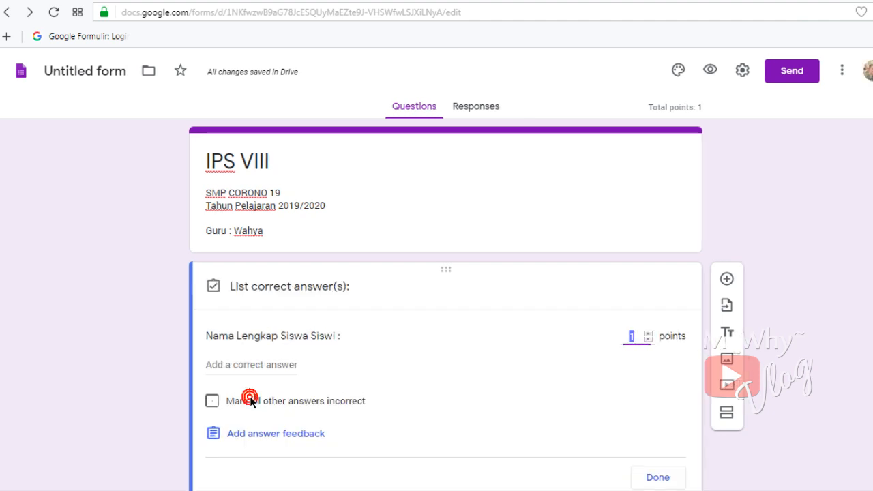
{"action": "left_click", "coordinate": [648, 341]}
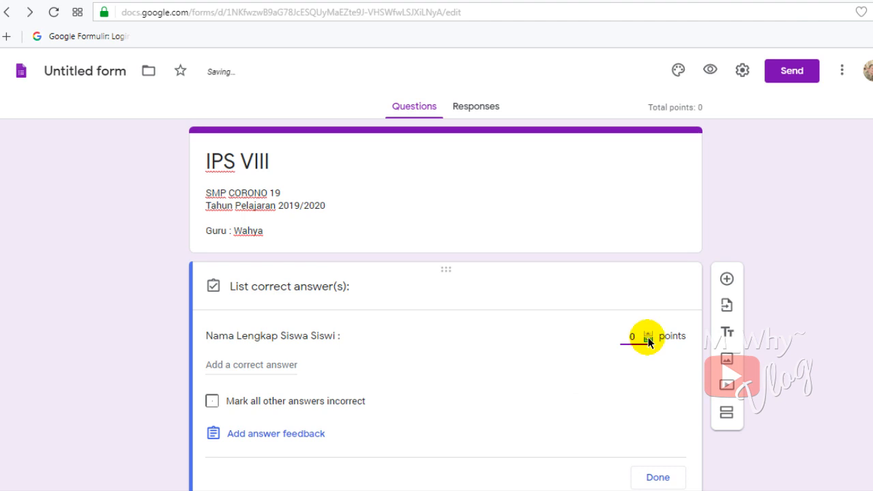
{"action": "left_click", "coordinate": [658, 478]}
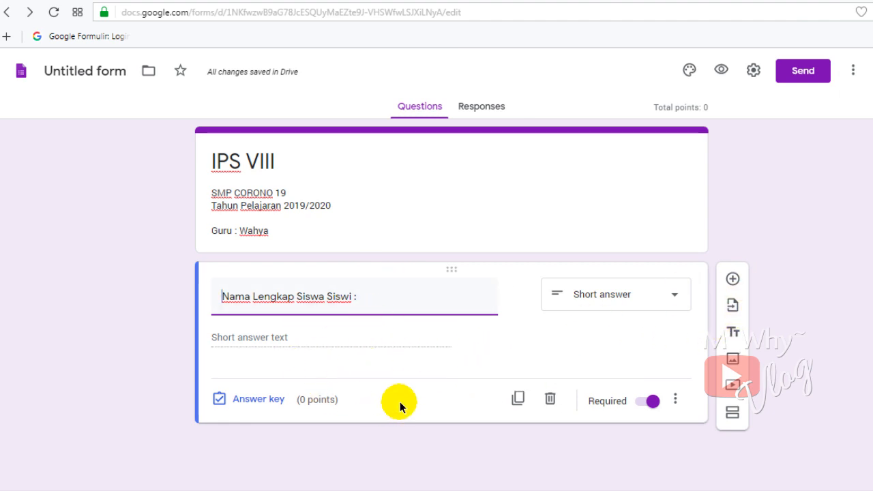
Step: Add a multiple-choice question titled 'Kelas' with first option 'VII - A'
{"action": "left_click", "coordinate": [732, 280]}
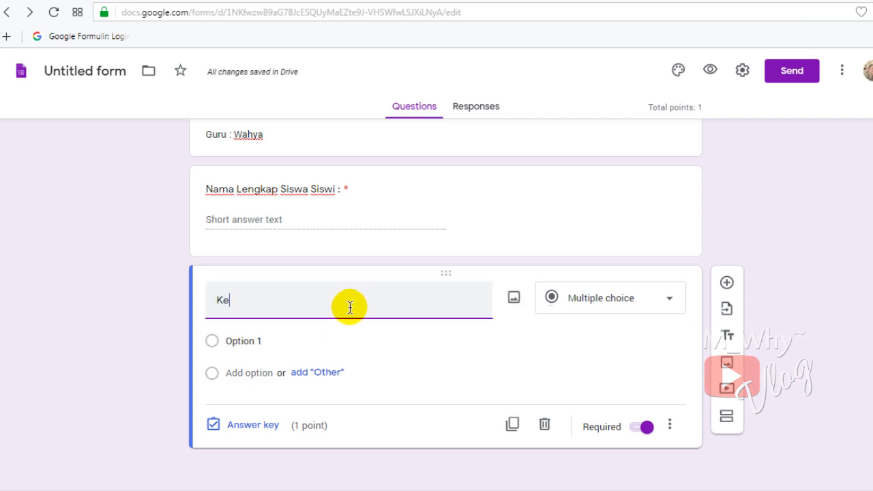
{"action": "type", "text": "Kelas :"}
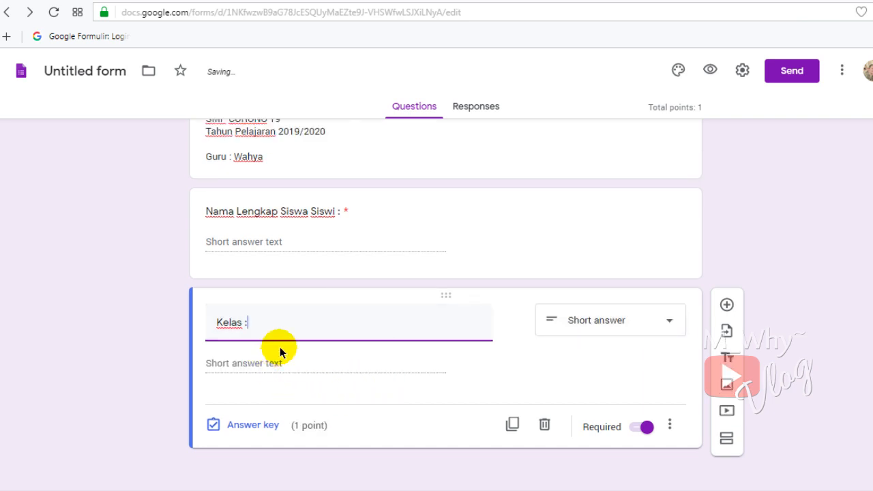
{"action": "left_click", "coordinate": [672, 322]}
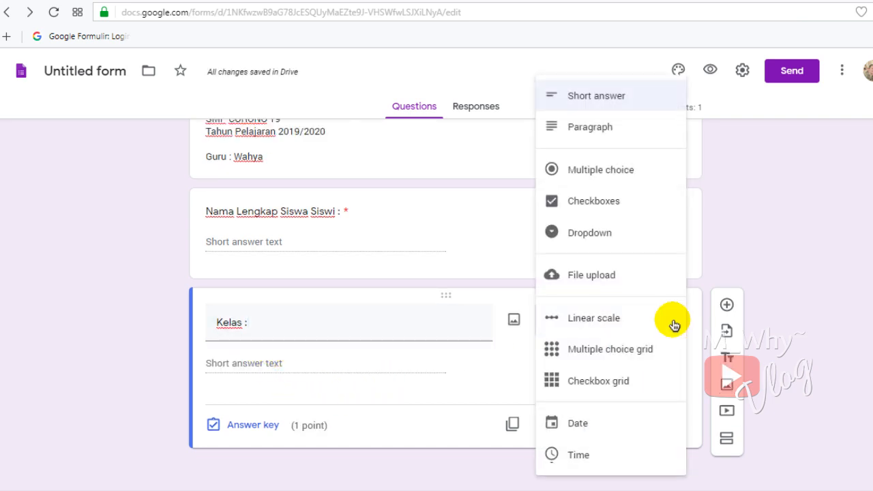
{"action": "left_click", "coordinate": [622, 176]}
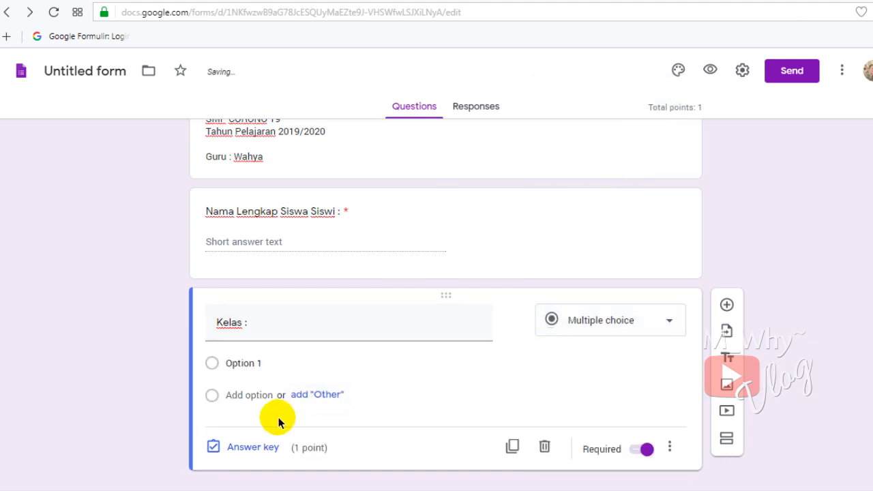
{"action": "left_click", "coordinate": [329, 364]}
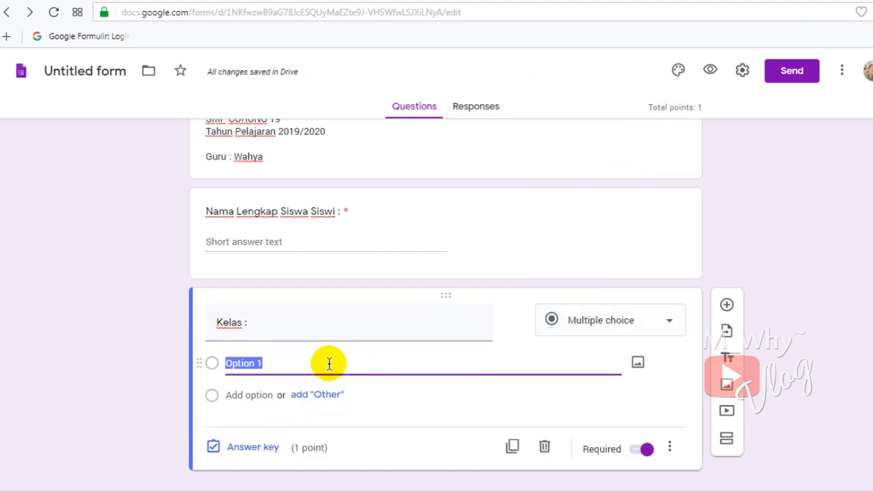
{"action": "type", "text": "v"}
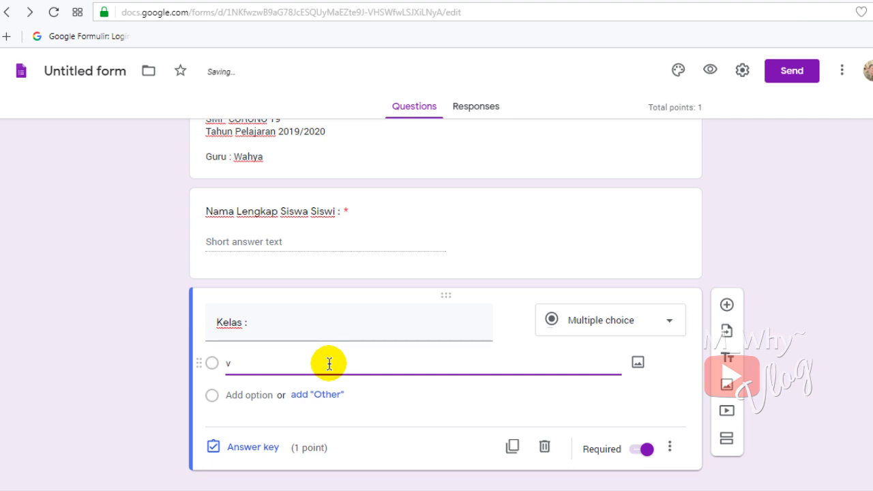
{"action": "type", "text": "II - A"}
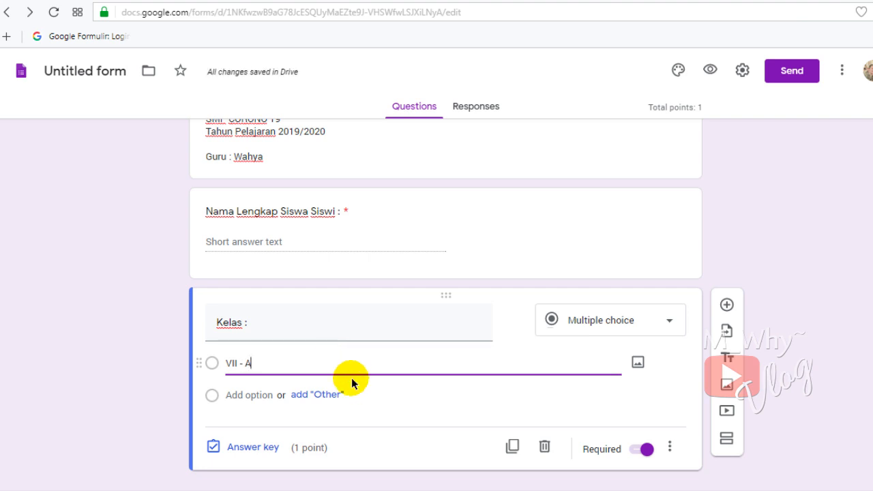
Step: Add the remaining Kelas options VII - B, VII - C and VII - D
{"action": "left_click", "coordinate": [247, 395]}
{"action": "left_click", "coordinate": [249, 395]}
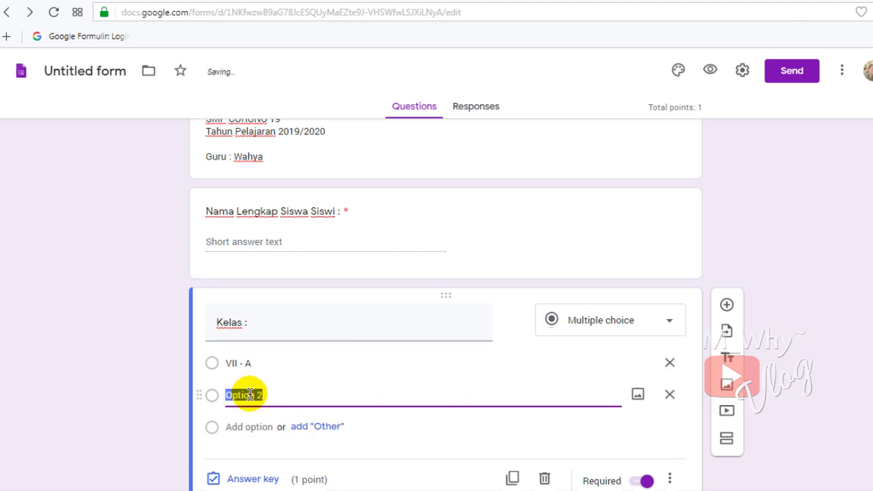
{"action": "type", "text": "VII - B"}
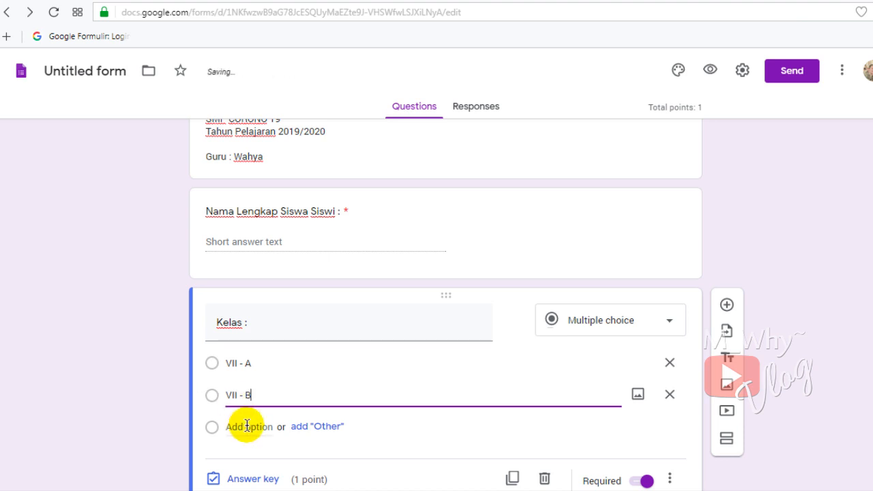
{"action": "left_click", "coordinate": [247, 426]}
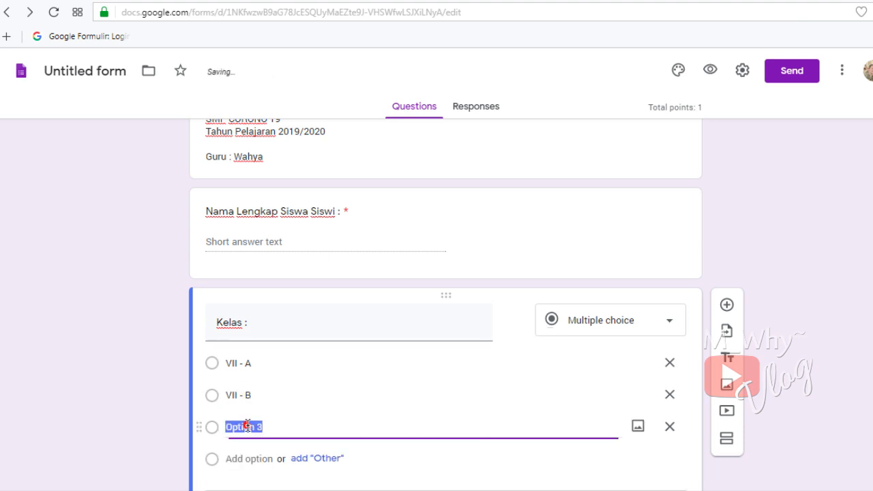
{"action": "type", "text": "VII - C"}
{"action": "left_click", "coordinate": [263, 458]}
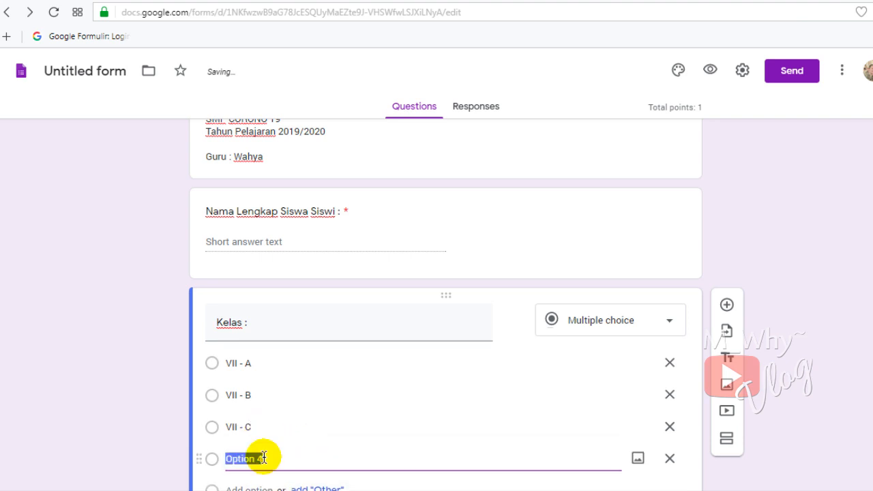
{"action": "type", "text": "VII - D"}
Step: Set the Kelas question's answer key to 0 points
{"action": "scroll", "coordinate": [402, 437], "scroll_direction": "down", "scroll_amount": 2}
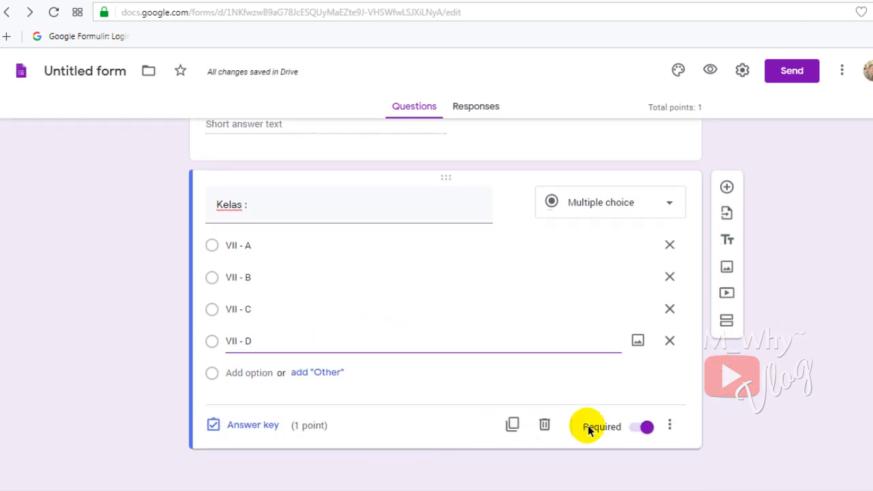
{"action": "left_click", "coordinate": [242, 426]}
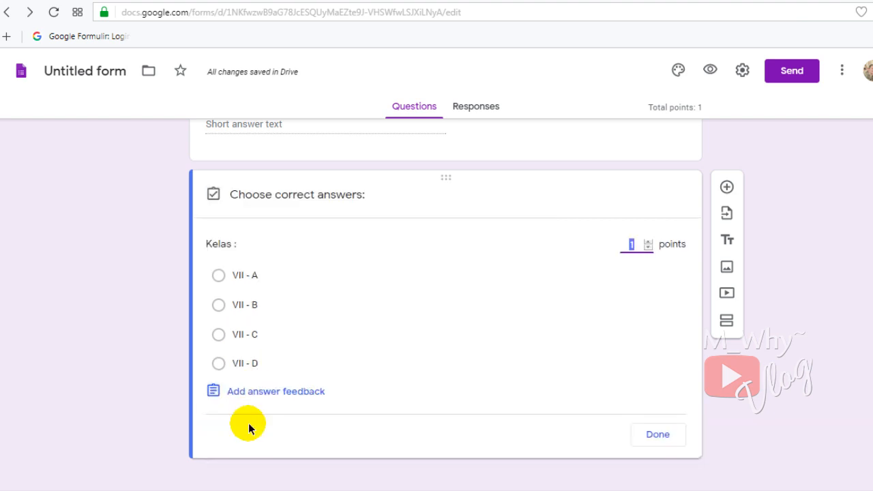
{"action": "left_click", "coordinate": [659, 434]}
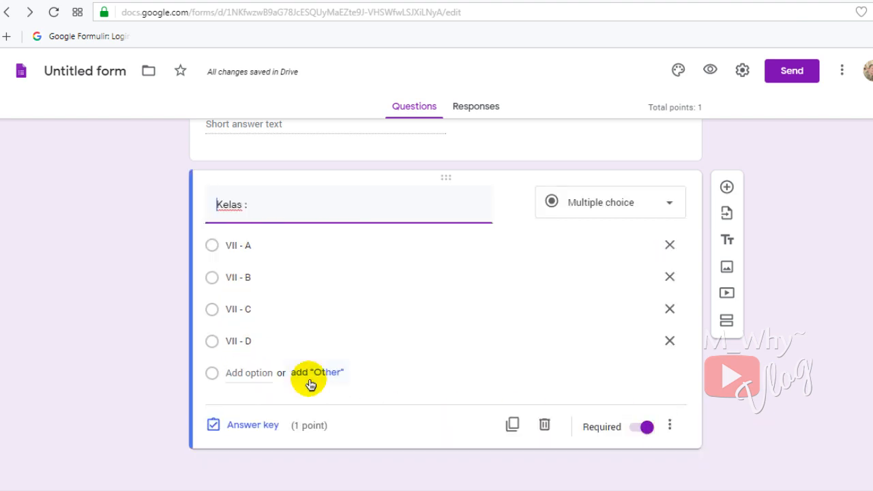
{"action": "left_click", "coordinate": [240, 426]}
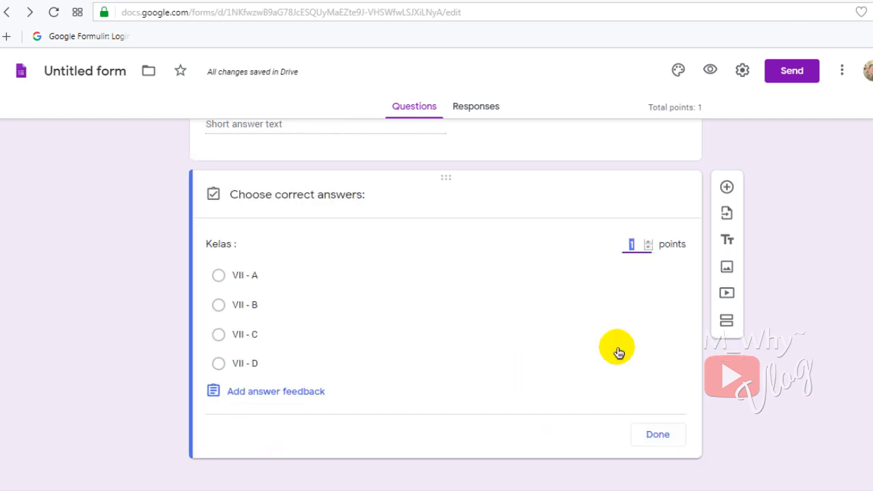
{"action": "left_click", "coordinate": [650, 248]}
{"action": "left_click", "coordinate": [666, 438]}
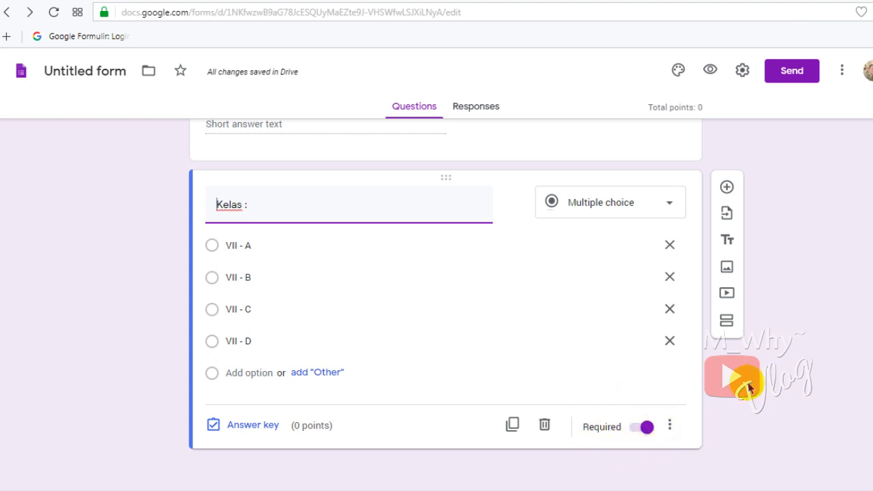
{"action": "scroll", "coordinate": [682, 355], "scroll_direction": "up", "scroll_amount": 3}
{"action": "scroll", "coordinate": [401, 294], "scroll_direction": "down", "scroll_amount": 3}
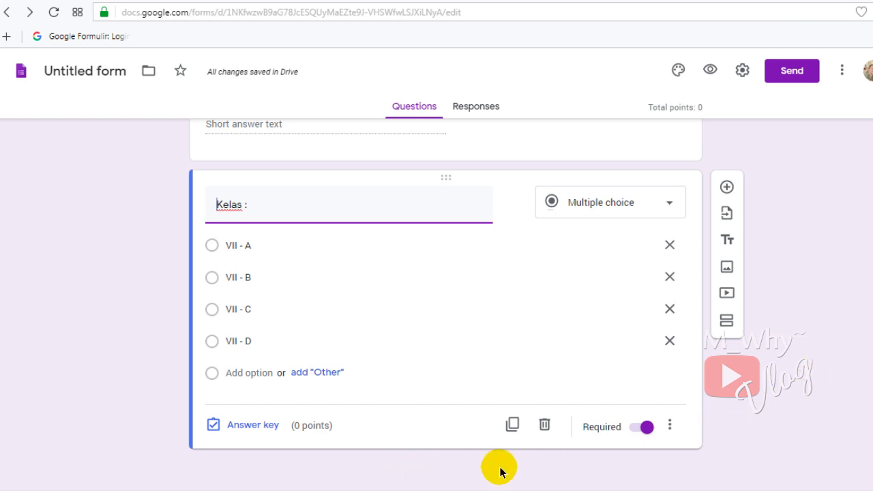
Step: Add a title block under Kelas reading 'Berdo'alah sebelum mengerjakannya dan pilih salah satu jawaban benar!'
{"action": "left_click", "coordinate": [727, 242]}
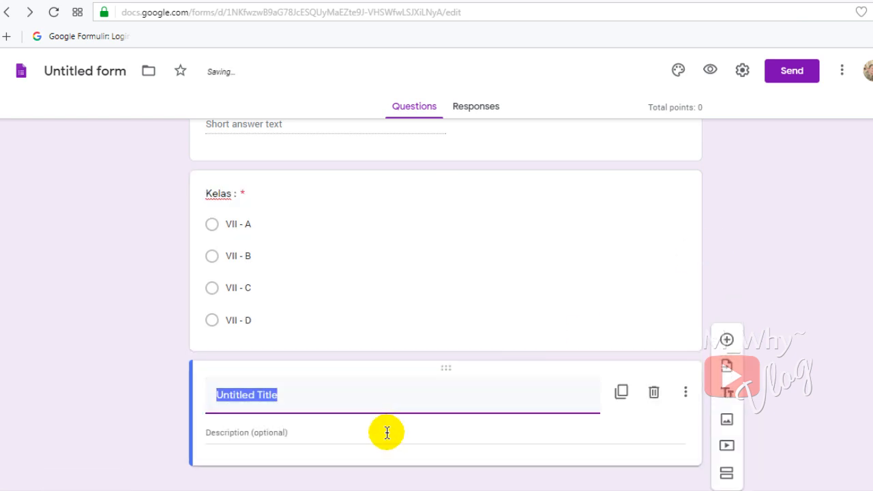
{"action": "key", "text": "BackSpace"}
{"action": "type", "text": "Berdo'alah sebelum menge"}
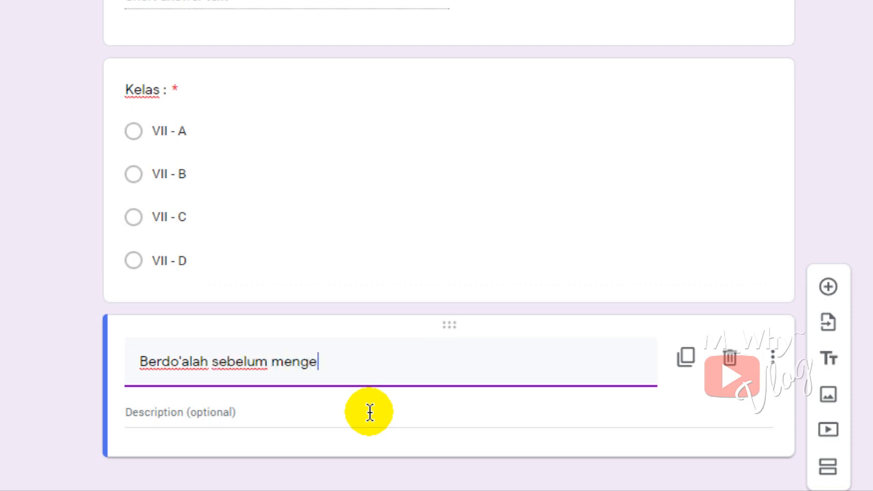
{"action": "type", "text": "rjakannya dan pilih salah satu jawaban benar!"}
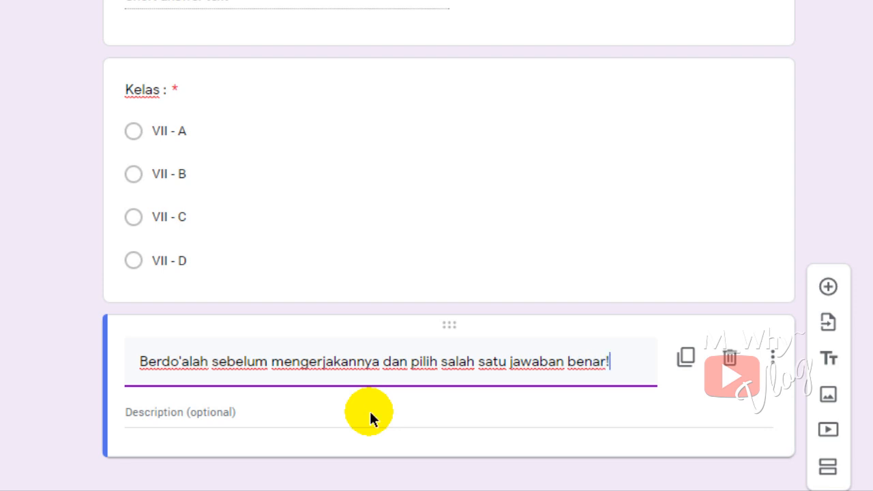
{"action": "scroll", "coordinate": [373, 412], "scroll_direction": "down", "scroll_amount": 1}
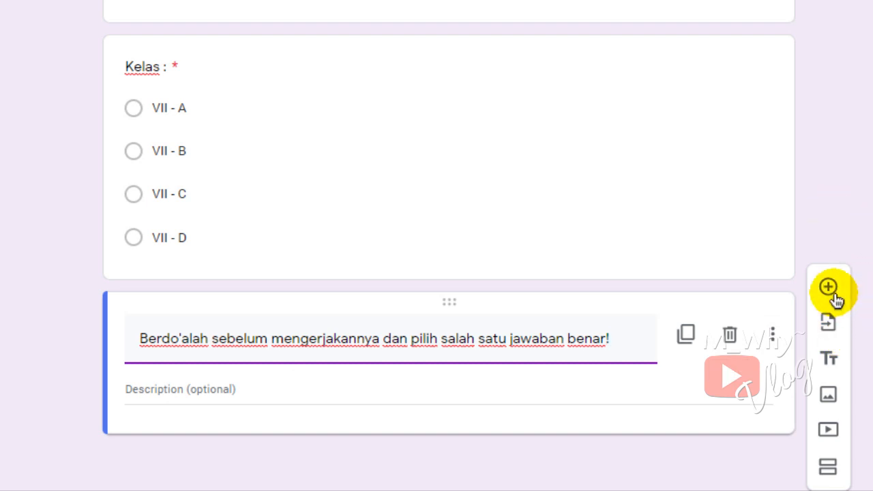
Step: Insert a blank multiple-choice question beneath the instruction heading
{"action": "left_click", "coordinate": [828, 288]}
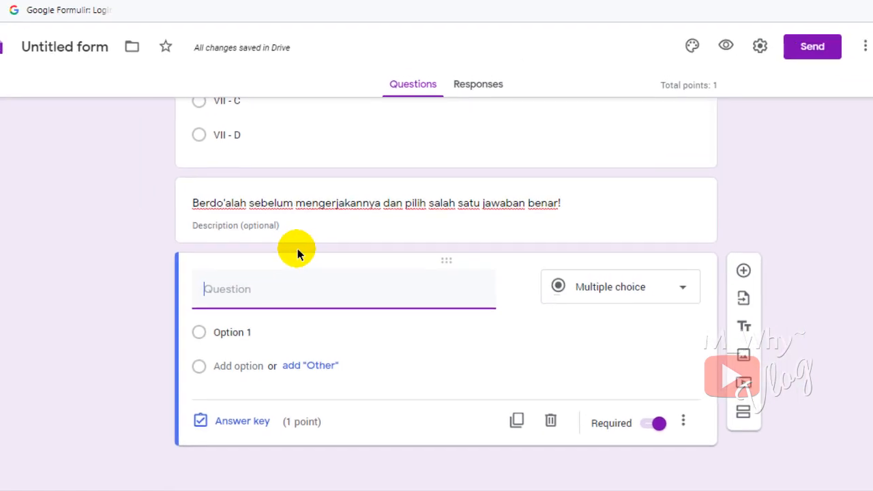
{"action": "left_click", "coordinate": [18, 7]}
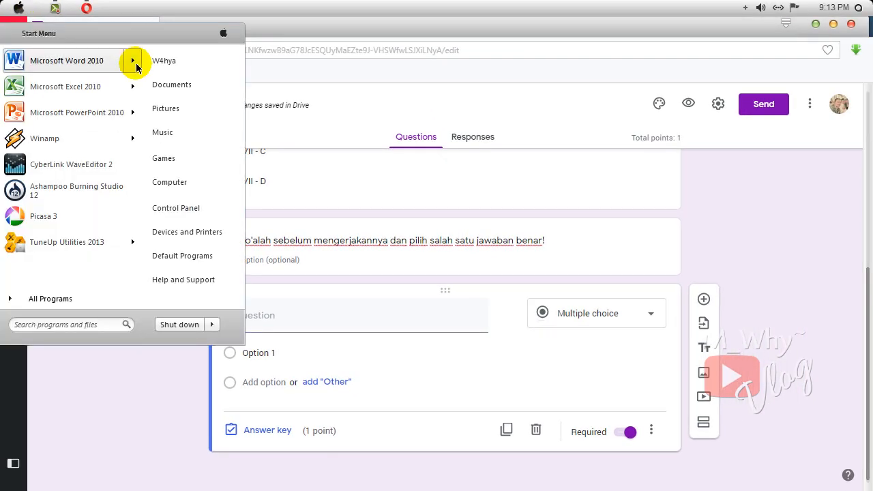
Step: Open the recent soal US.docx in Word and shrink and move its window beside the form
{"action": "mouse_move", "coordinate": [136, 67]}
{"action": "left_click", "coordinate": [172, 64]}
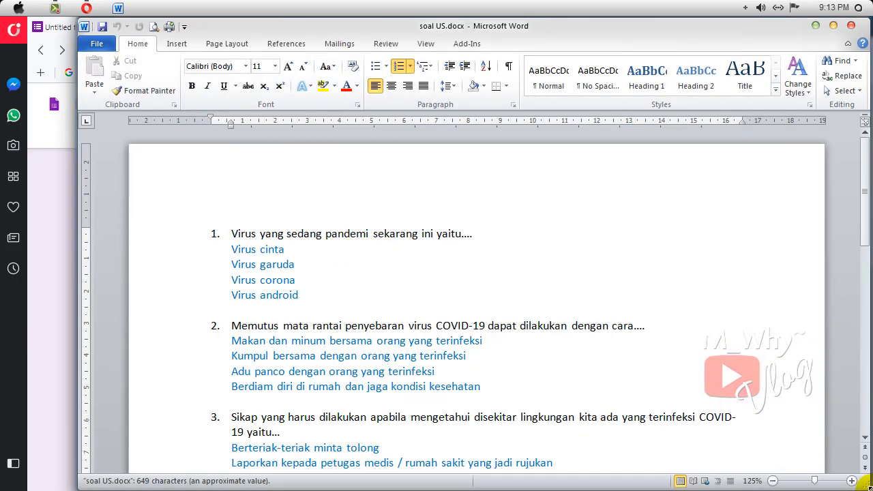
{"action": "mouse_move", "coordinate": [871, 489]}
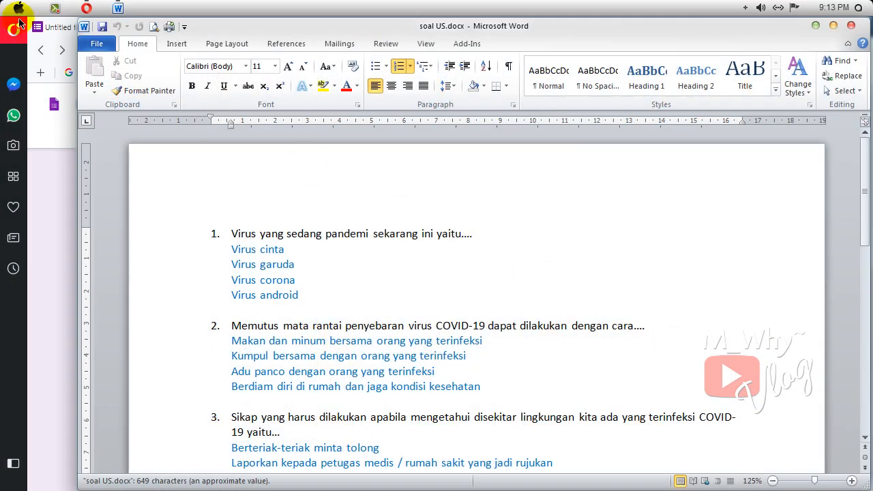
{"action": "left_click", "coordinate": [83, 26]}
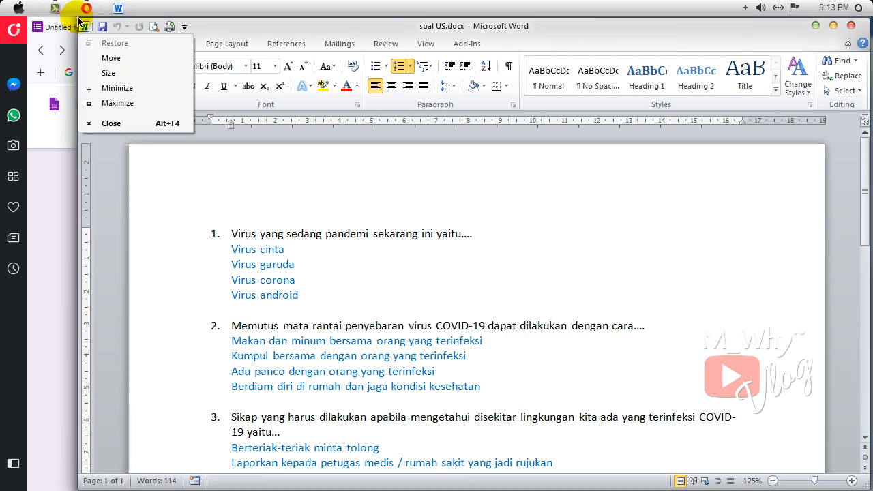
{"action": "left_click", "coordinate": [237, 22]}
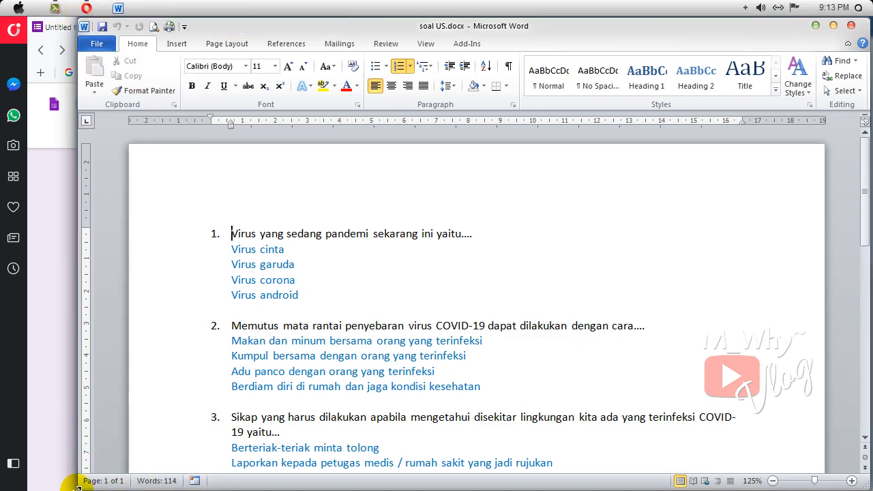
{"action": "left_click_drag", "start_coordinate": [77, 488], "coordinate": [272, 445]}
{"action": "scroll", "coordinate": [487, 371], "scroll_direction": "down", "scroll_amount": 5, "text": "ctrl"}
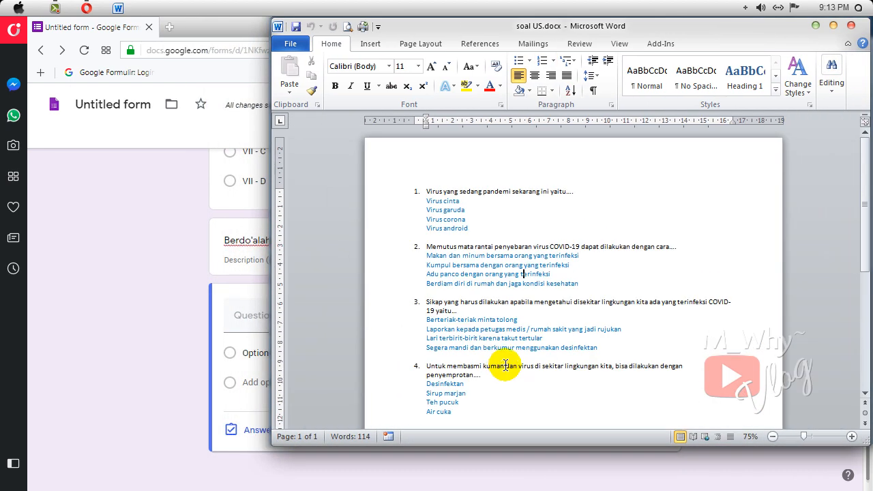
{"action": "left_click_drag", "start_coordinate": [444, 27], "coordinate": [501, 50]}
Step: Select question 1's line in the Word document
{"action": "mouse_move", "coordinate": [557, 239]}
{"action": "left_mouse_down"}
{"action": "mouse_move", "coordinate": [584, 263]}
{"action": "mouse_move", "coordinate": [561, 248]}
{"action": "left_mouse_up"}
{"action": "left_click", "coordinate": [448, 218]}
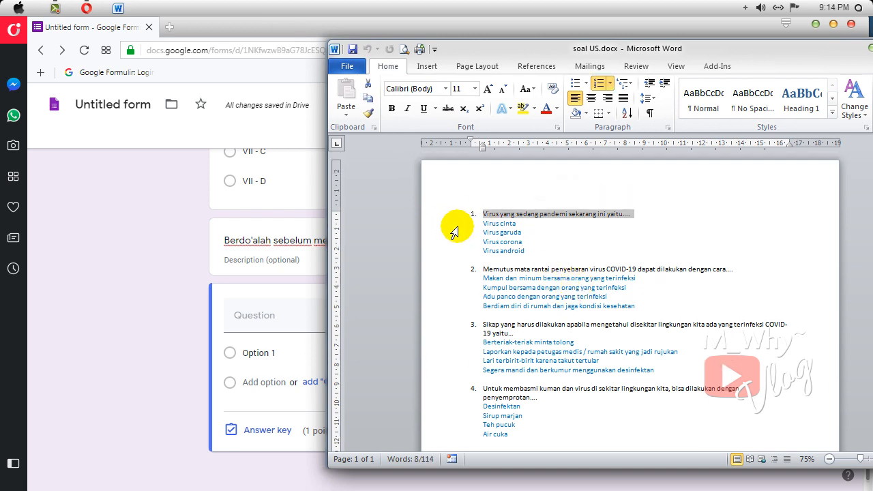
{"action": "left_click_drag", "start_coordinate": [451, 223], "coordinate": [453, 257]}
{"action": "left_click", "coordinate": [591, 250]}
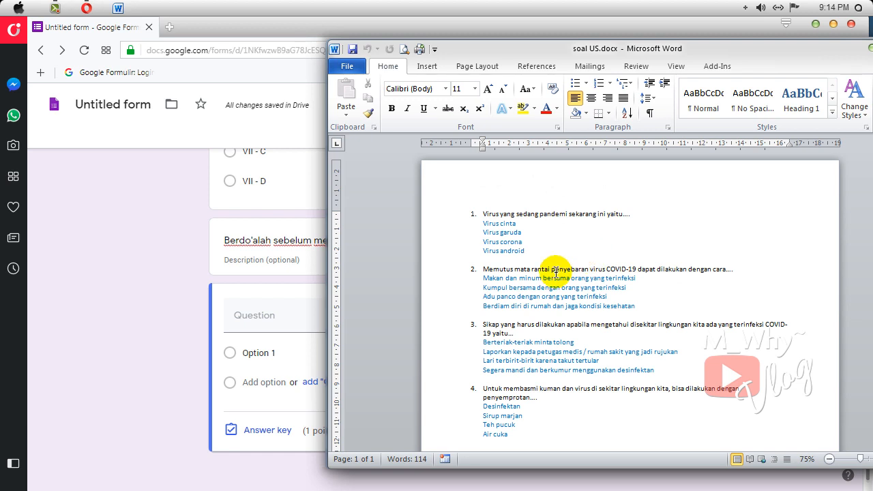
{"action": "scroll", "coordinate": [579, 273], "scroll_direction": "down", "scroll_amount": 1}
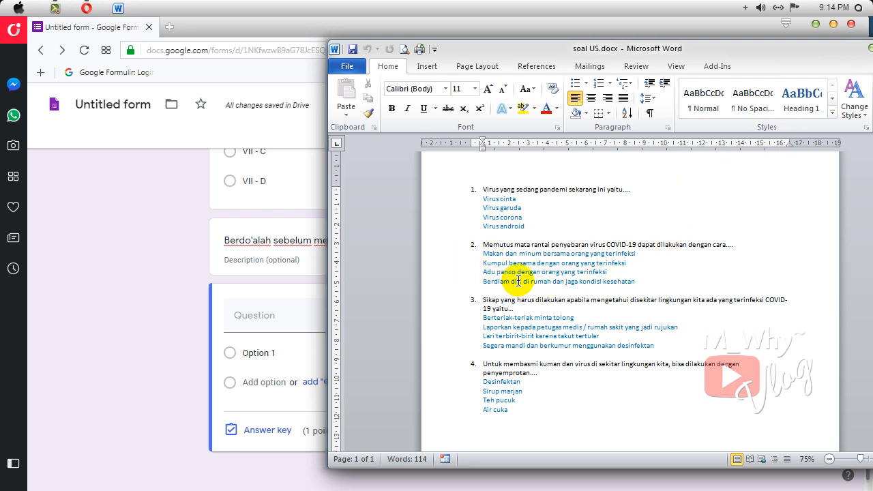
{"action": "scroll", "coordinate": [539, 232], "scroll_direction": "up", "scroll_amount": 1}
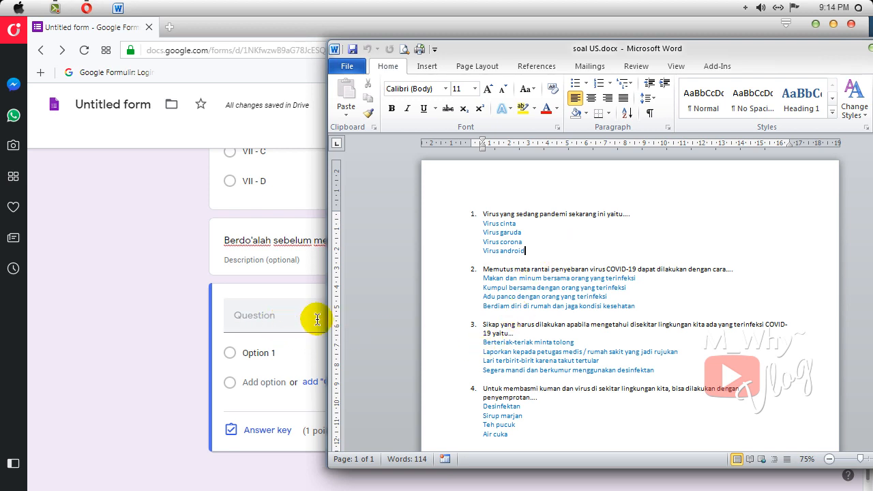
{"action": "left_click", "coordinate": [551, 277]}
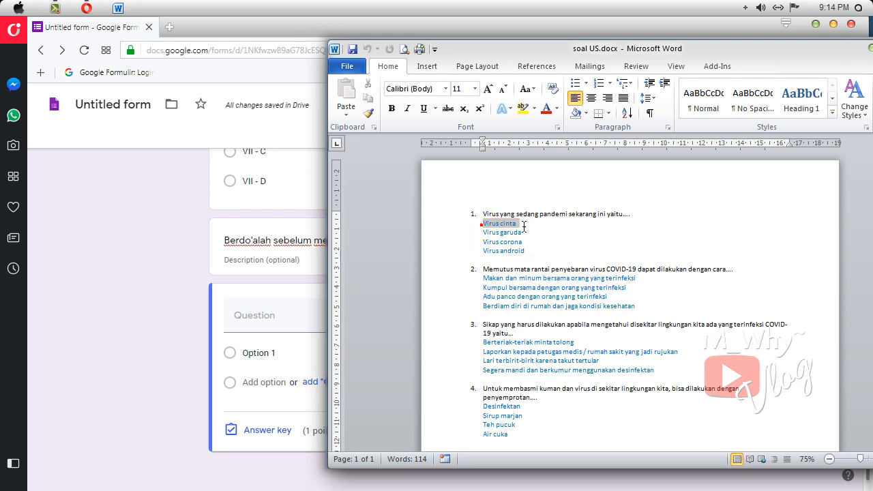
{"action": "left_click_drag", "start_coordinate": [524, 226], "coordinate": [530, 256]}
{"action": "left_click", "coordinate": [506, 247]}
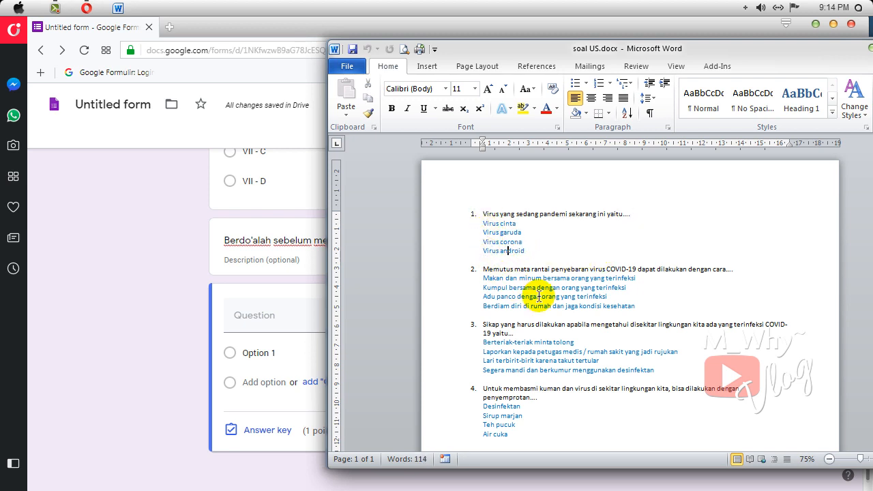
{"action": "scroll", "coordinate": [534, 276], "scroll_direction": "down", "scroll_amount": 1}
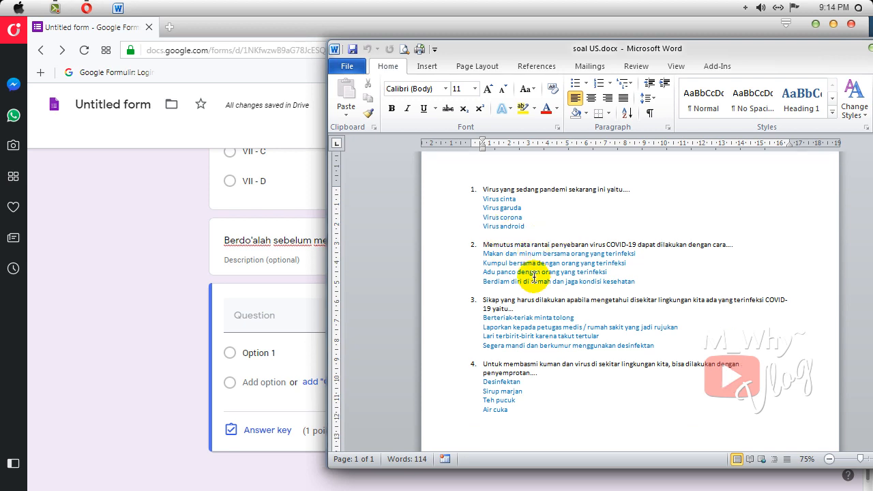
{"action": "scroll", "coordinate": [550, 211], "scroll_direction": "up", "scroll_amount": 1}
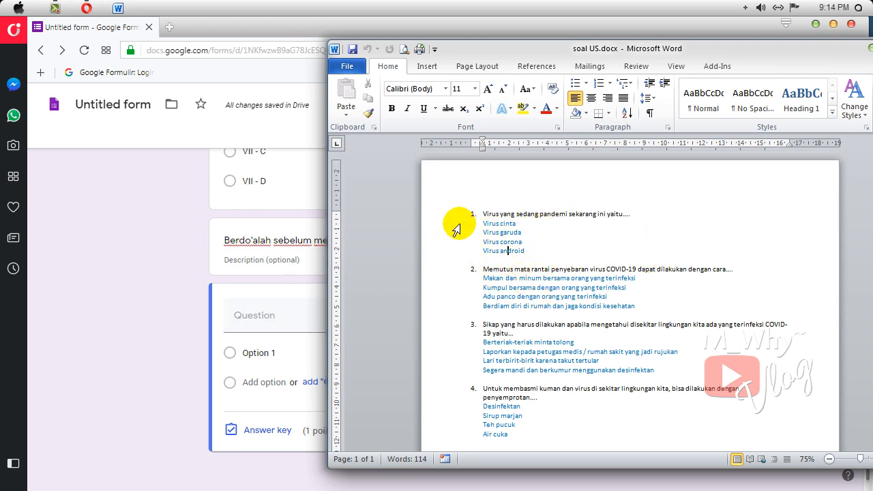
{"action": "left_click", "coordinate": [431, 217]}
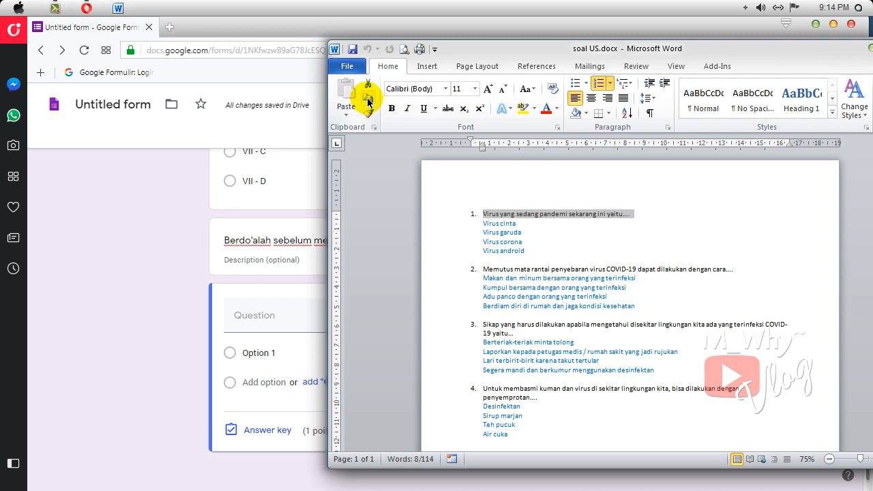
Step: Paste question 1, 'Virus yang sedang pandemi sekarang ini yaitu....', into the form's question field
{"action": "left_click", "coordinate": [86, 9]}
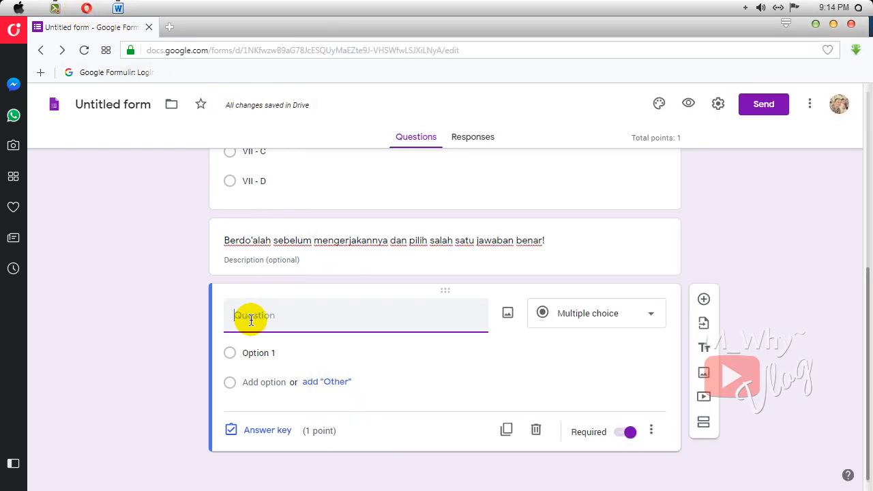
{"action": "right_click", "coordinate": [245, 313]}
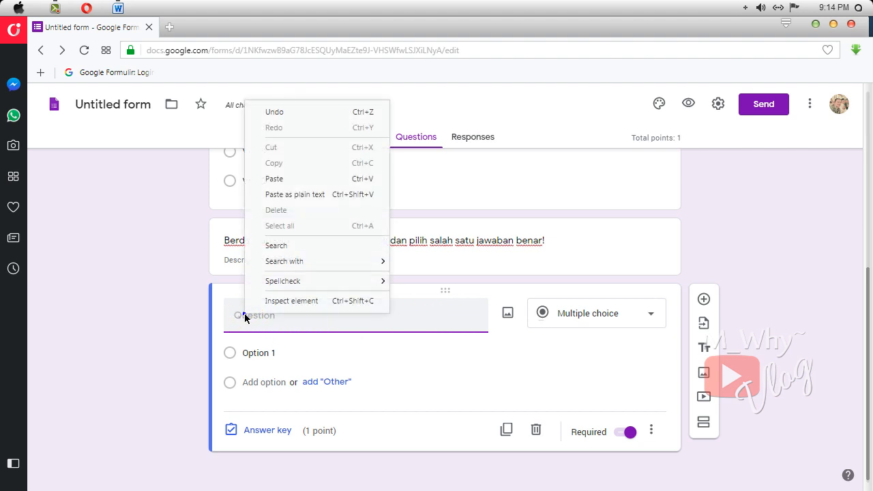
{"action": "left_click", "coordinate": [292, 179]}
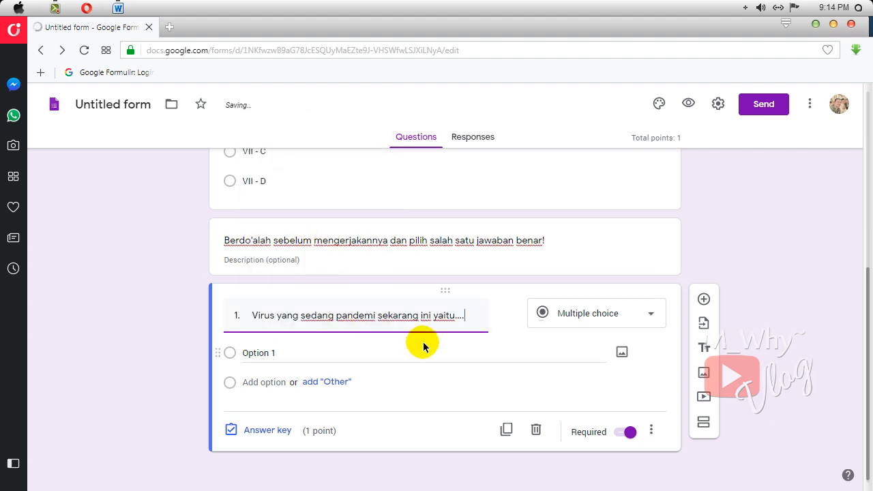
Step: Copy question 1's answers from Word and paste them as options Virus cinta, garuda, corona, android
{"action": "left_click", "coordinate": [120, 8]}
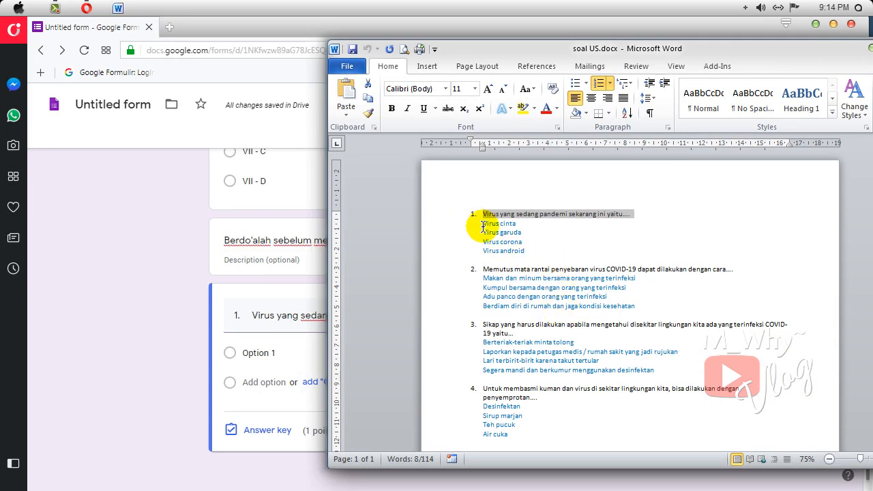
{"action": "left_click_drag", "start_coordinate": [452, 227], "coordinate": [452, 253]}
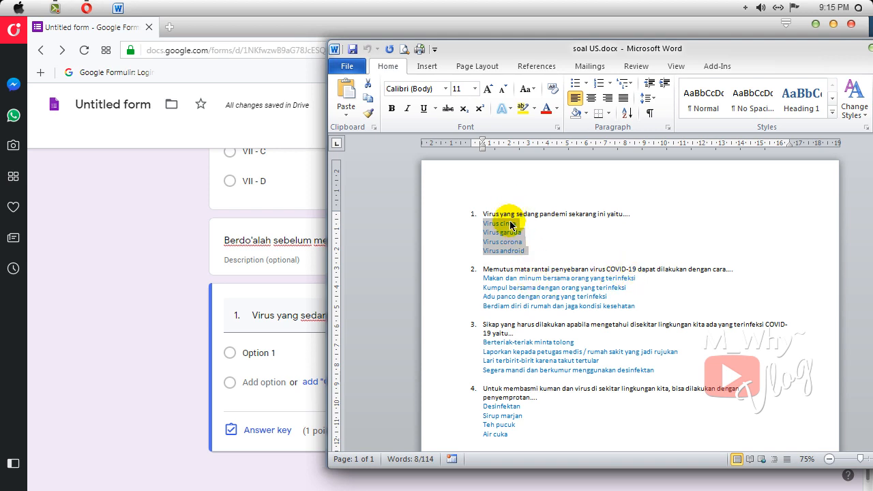
{"action": "right_click", "coordinate": [499, 238]}
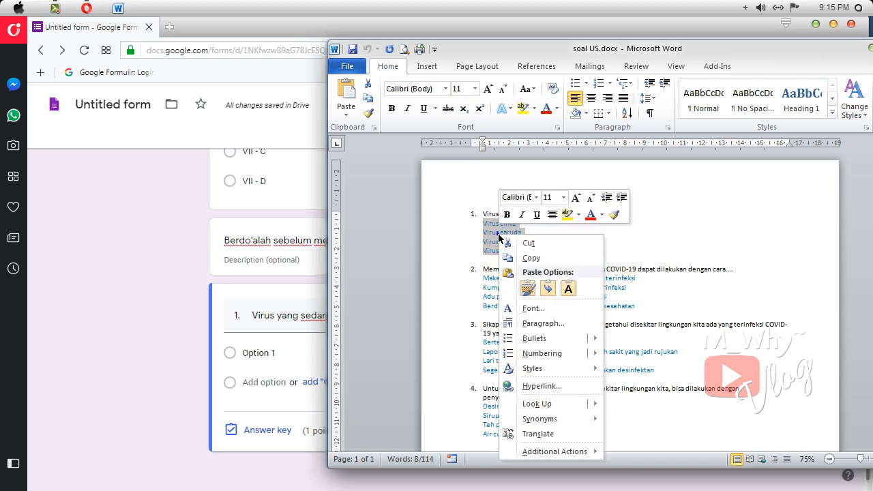
{"action": "left_click", "coordinate": [518, 258]}
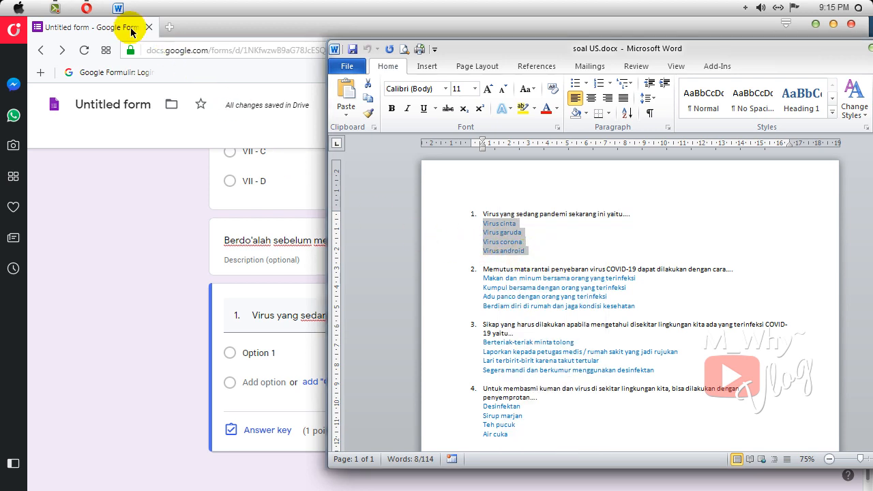
{"action": "left_click", "coordinate": [82, 8]}
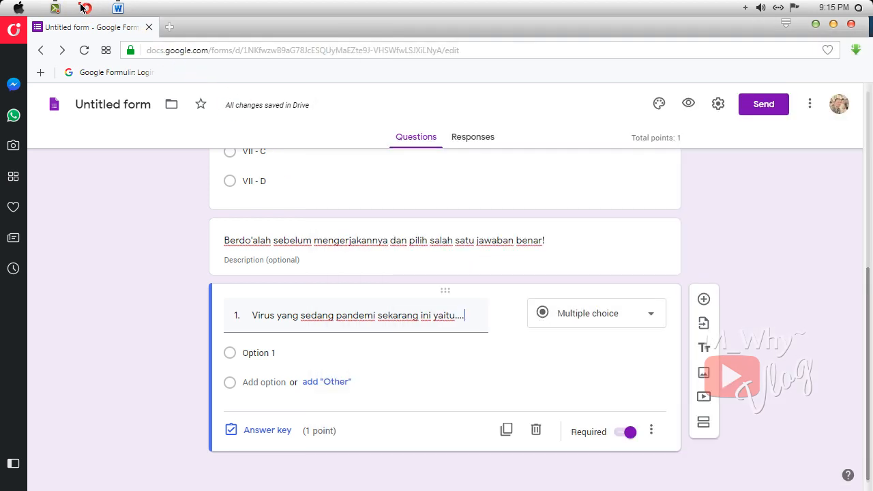
{"action": "left_click", "coordinate": [251, 353]}
{"action": "right_click", "coordinate": [246, 354]}
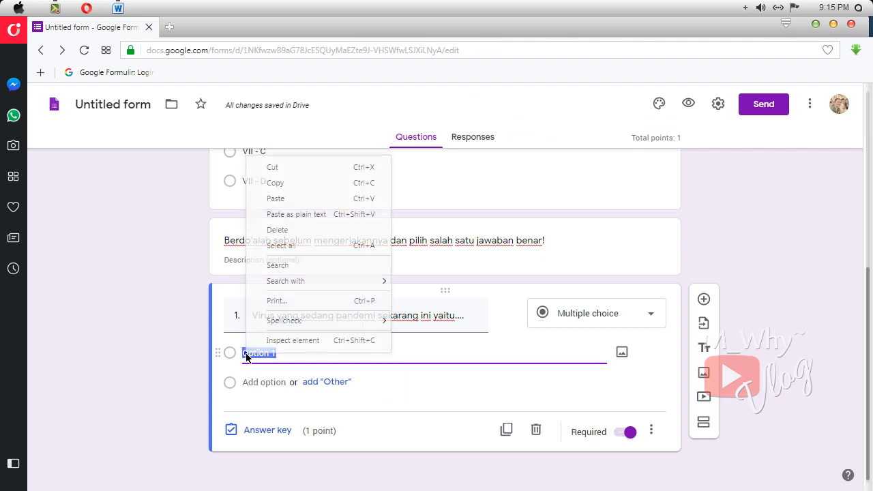
{"action": "left_click", "coordinate": [288, 198]}
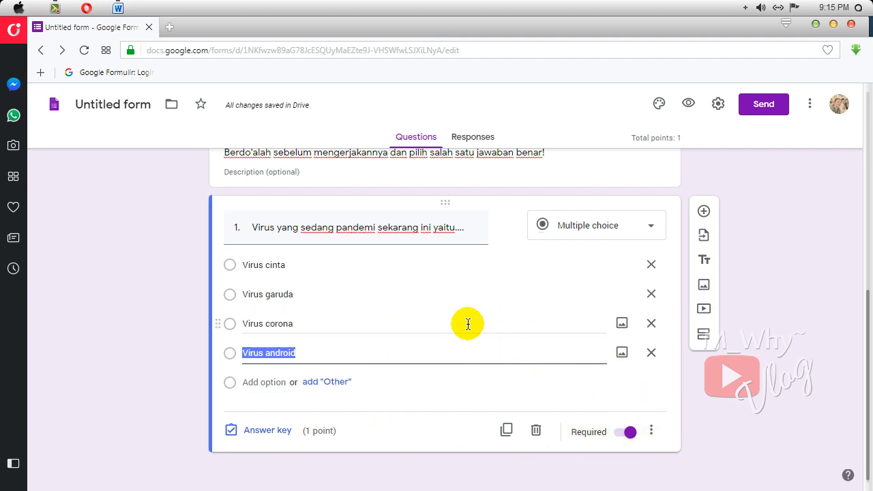
Step: Add a new question and paste question 2's text about breaking the COVID-19 chain from Word
{"action": "left_click", "coordinate": [704, 212]}
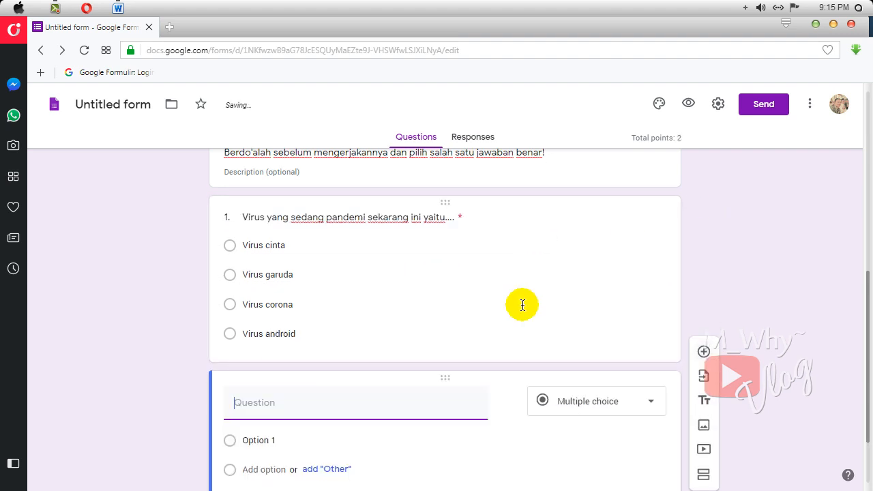
{"action": "left_click", "coordinate": [118, 9]}
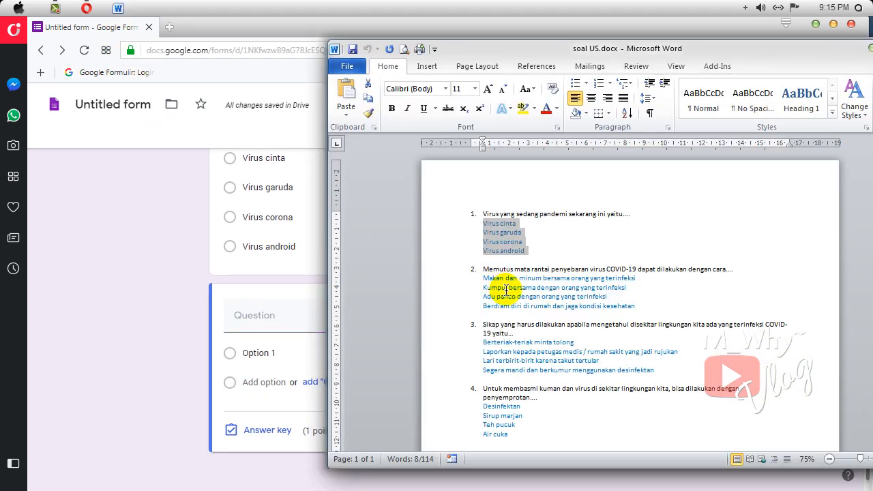
{"action": "left_click", "coordinate": [464, 270]}
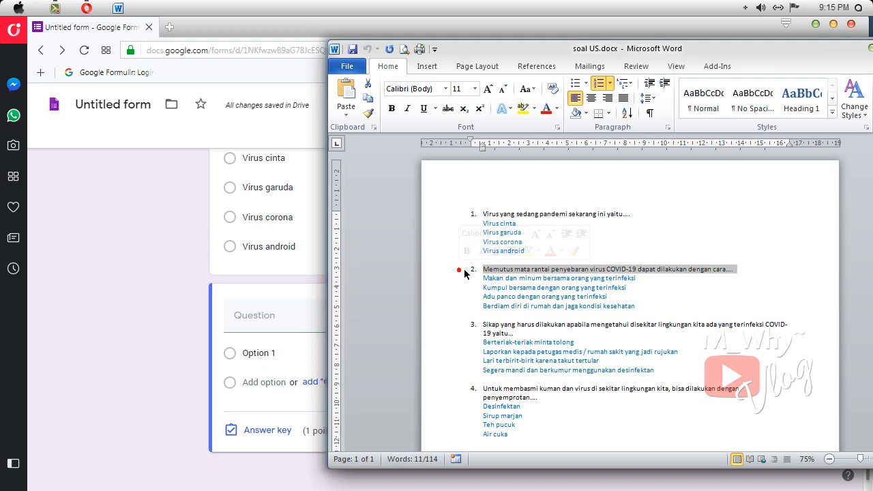
{"action": "right_click", "coordinate": [499, 273]}
{"action": "left_click", "coordinate": [528, 190]}
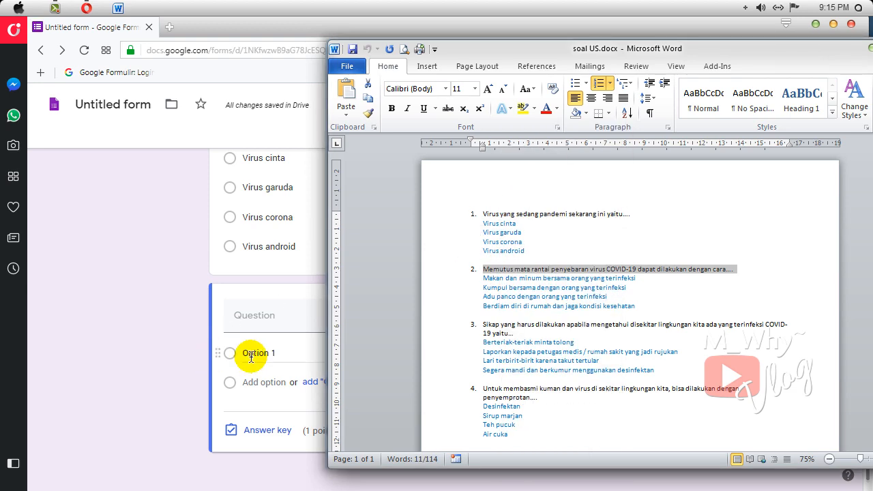
{"action": "left_click", "coordinate": [251, 322]}
{"action": "right_click", "coordinate": [251, 318]}
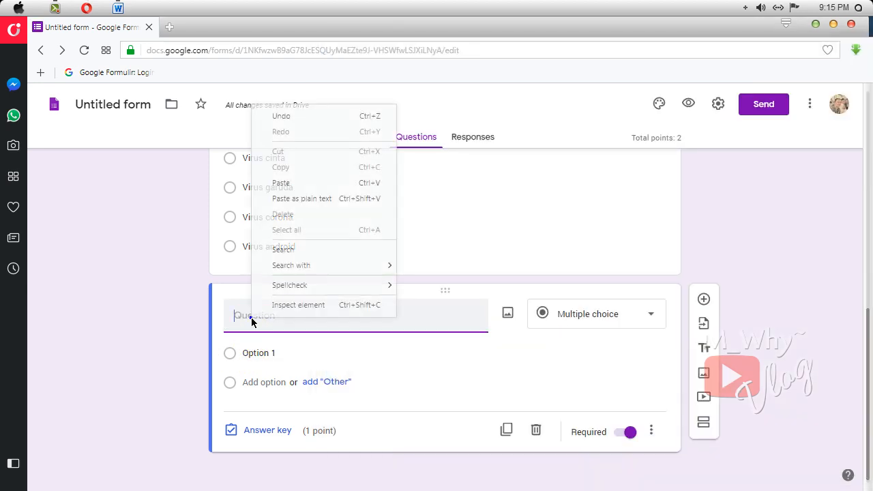
{"action": "left_click", "coordinate": [295, 187]}
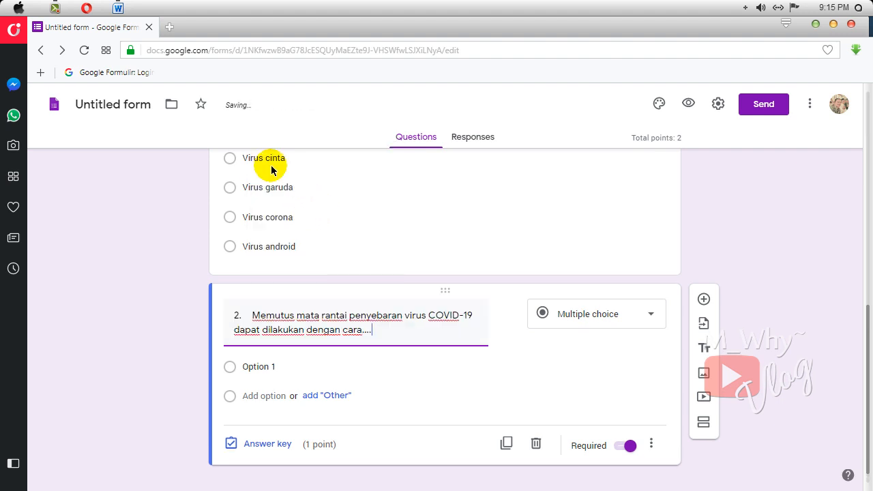
Step: Paste question 2's four answers from Word as its options, then add another blank question
{"action": "left_click", "coordinate": [117, 10]}
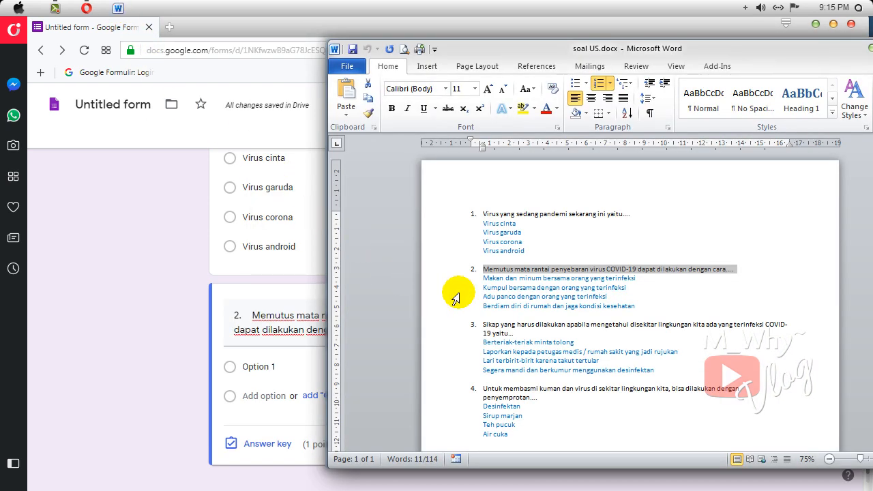
{"action": "left_click_drag", "start_coordinate": [455, 281], "coordinate": [460, 315]}
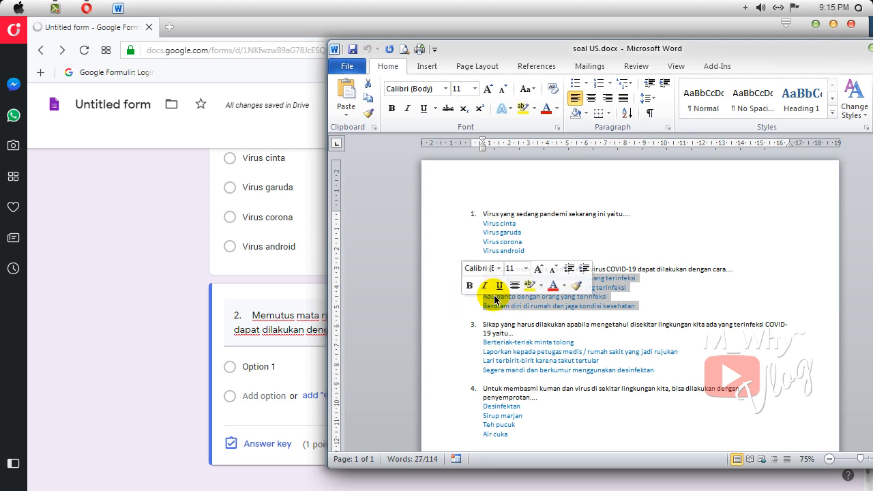
{"action": "right_click", "coordinate": [499, 305]}
{"action": "left_click", "coordinate": [525, 68]}
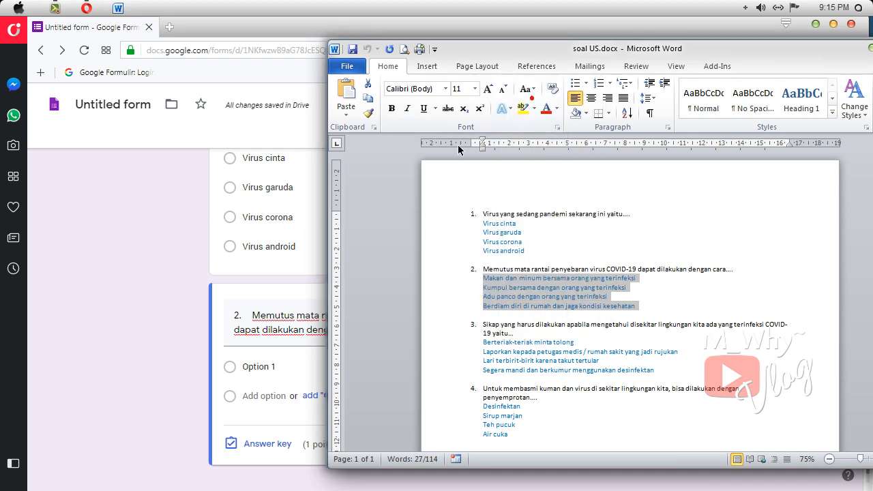
{"action": "left_click", "coordinate": [85, 8]}
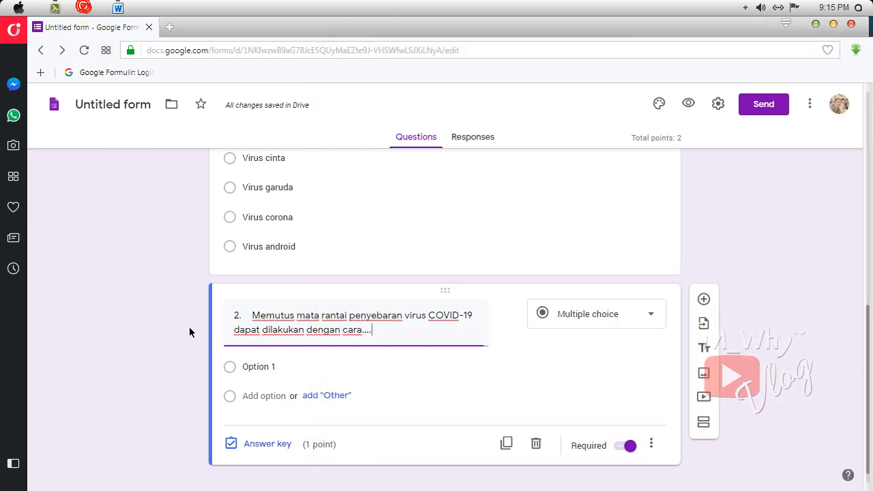
{"action": "left_click", "coordinate": [256, 367]}
{"action": "right_click", "coordinate": [256, 367]}
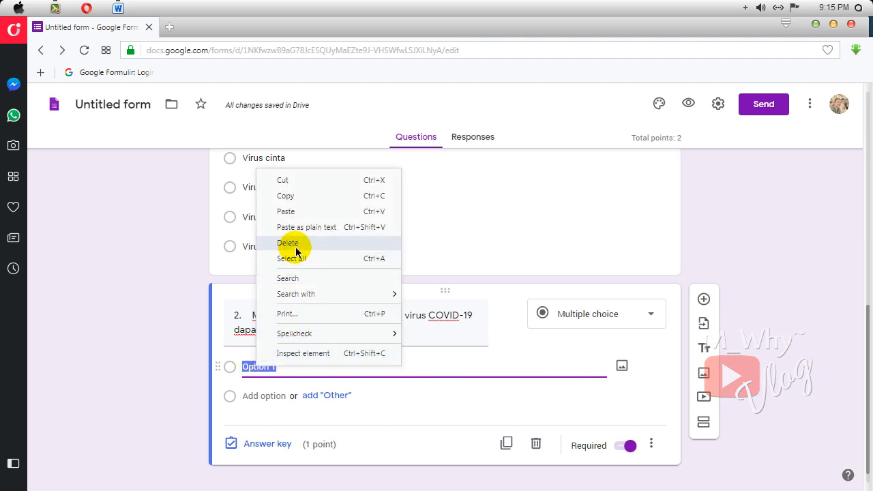
{"action": "left_click", "coordinate": [298, 212]}
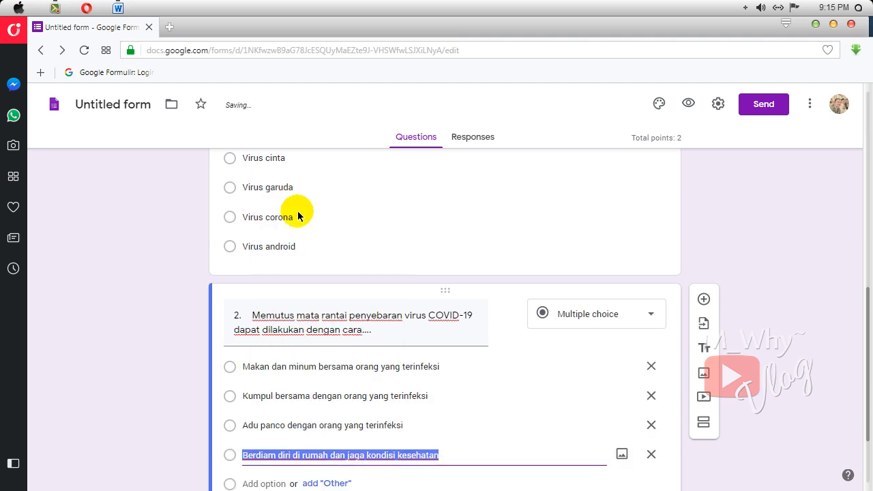
{"action": "scroll", "coordinate": [343, 356], "scroll_direction": "down", "scroll_amount": 2}
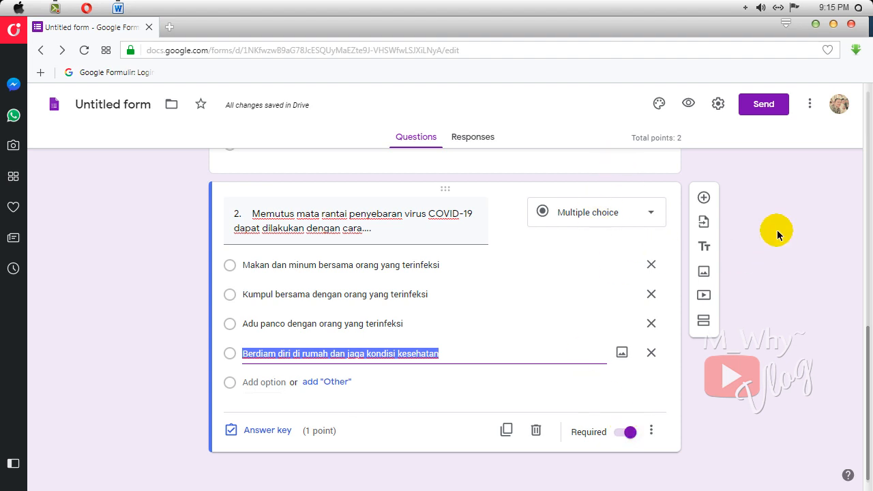
{"action": "left_click", "coordinate": [704, 199]}
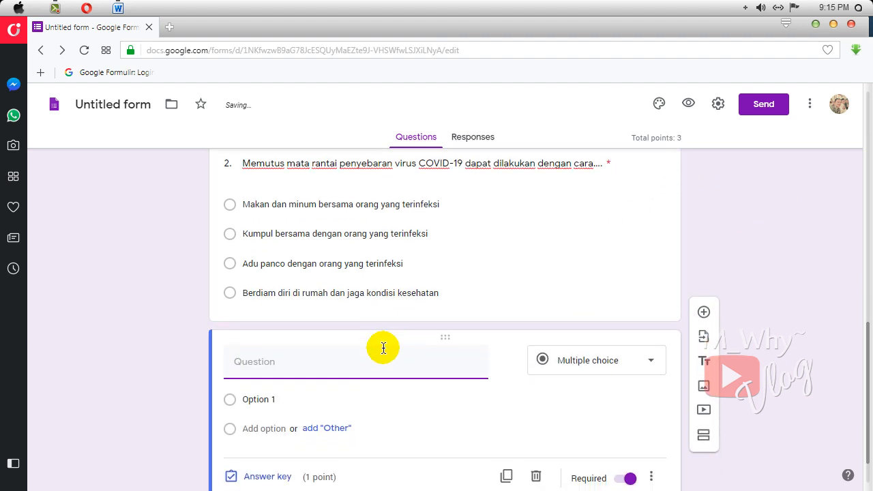
Step: Copy question 3's text about nearby COVID-19 infections from Word into the new question title
{"action": "left_click", "coordinate": [117, 8]}
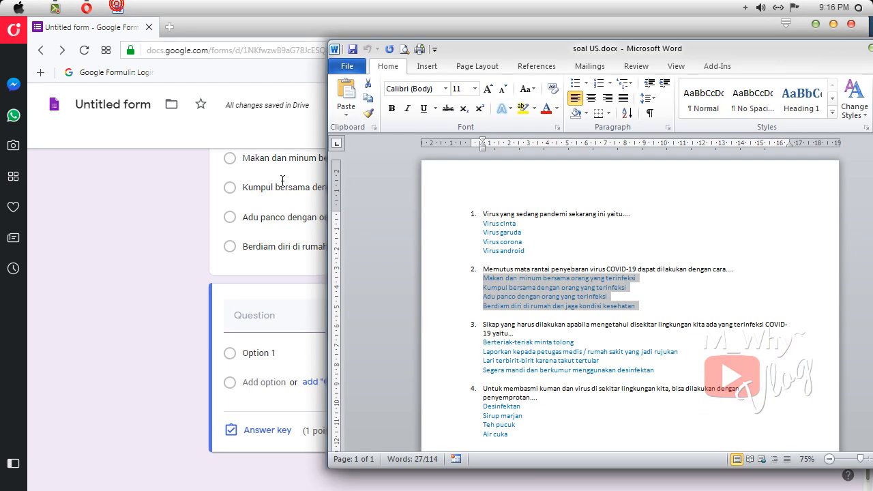
{"action": "scroll", "coordinate": [473, 318], "scroll_direction": "down", "scroll_amount": 2}
{"action": "left_click", "coordinate": [456, 278]}
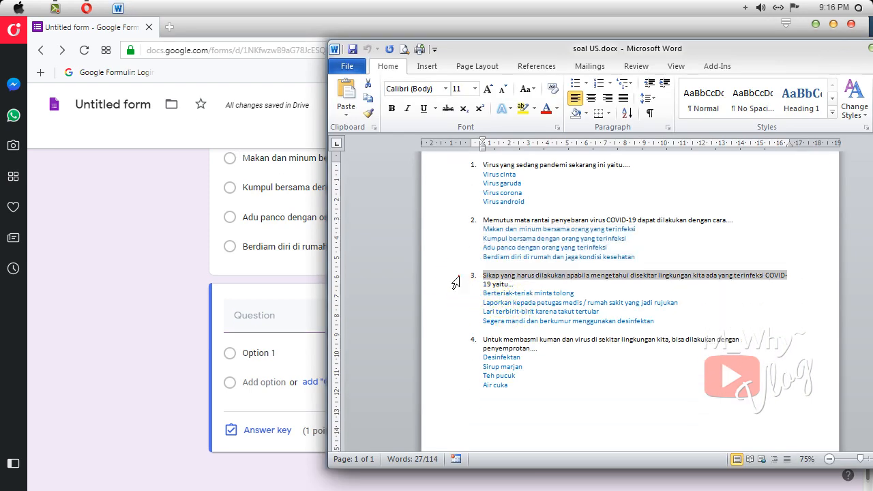
{"action": "right_click", "coordinate": [503, 281]}
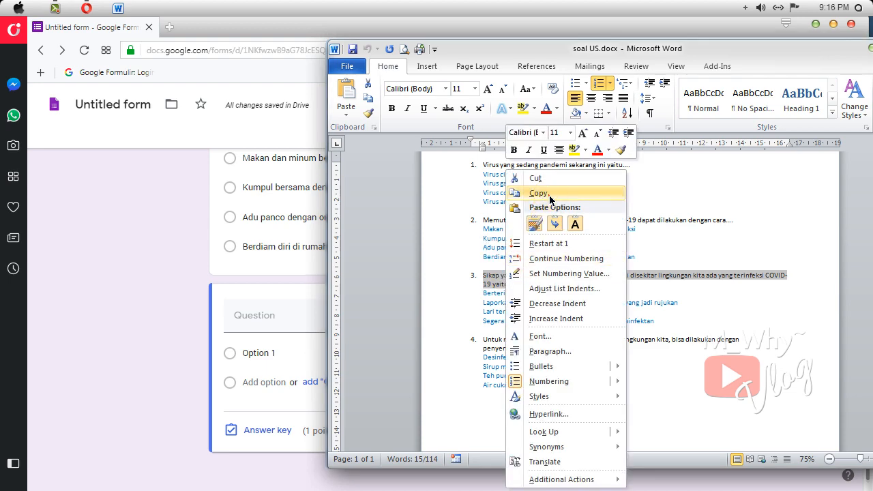
{"action": "left_click", "coordinate": [550, 194]}
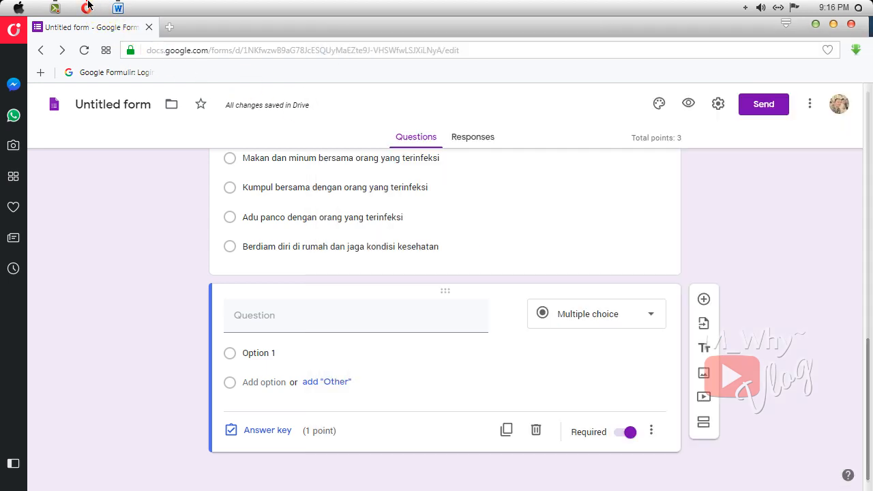
{"action": "left_click", "coordinate": [86, 8]}
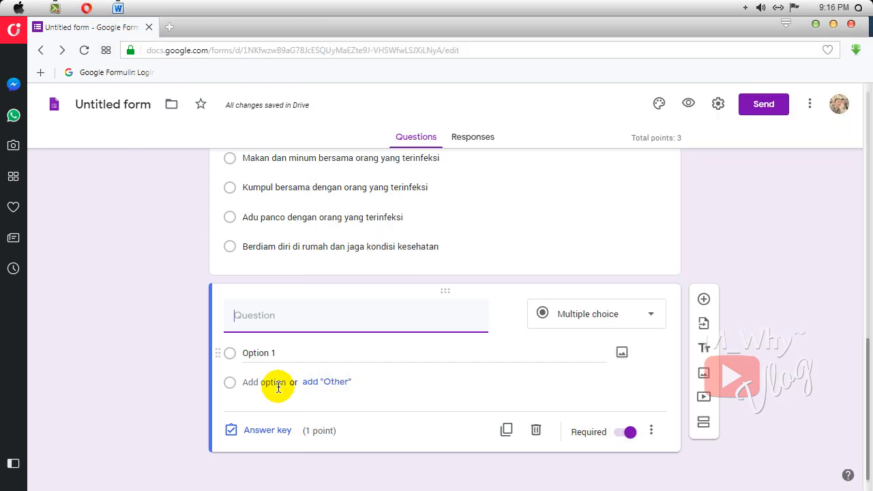
{"action": "right_click", "coordinate": [255, 314]}
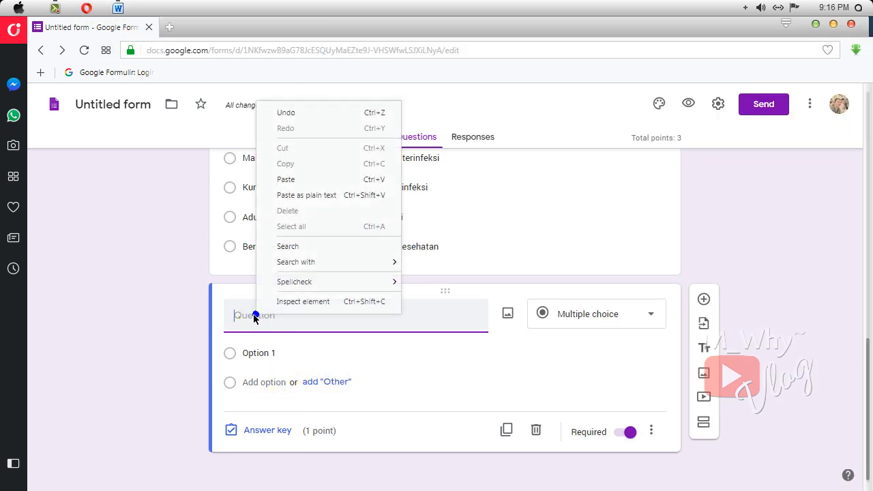
{"action": "left_click", "coordinate": [286, 181]}
Step: Paste question 3's four answers from Word in place of Option 1
{"action": "left_click", "coordinate": [117, 8]}
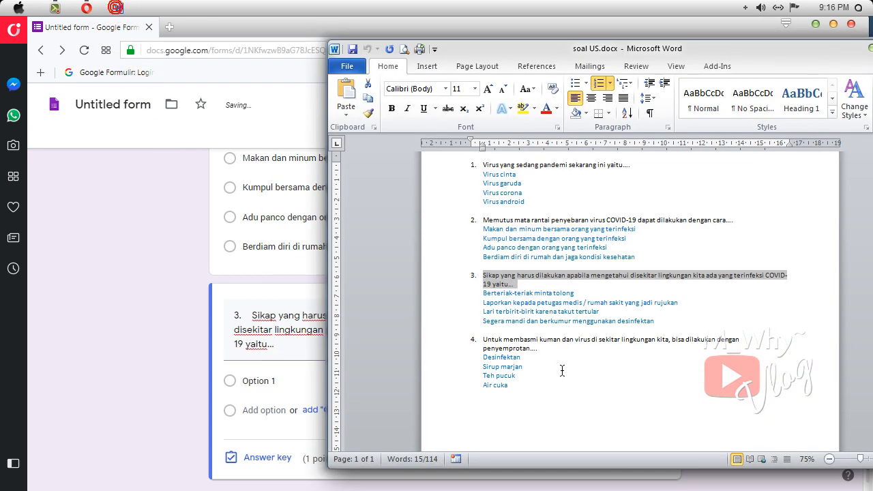
{"action": "left_click", "coordinate": [463, 293]}
{"action": "left_click_drag", "start_coordinate": [455, 300], "coordinate": [454, 321]}
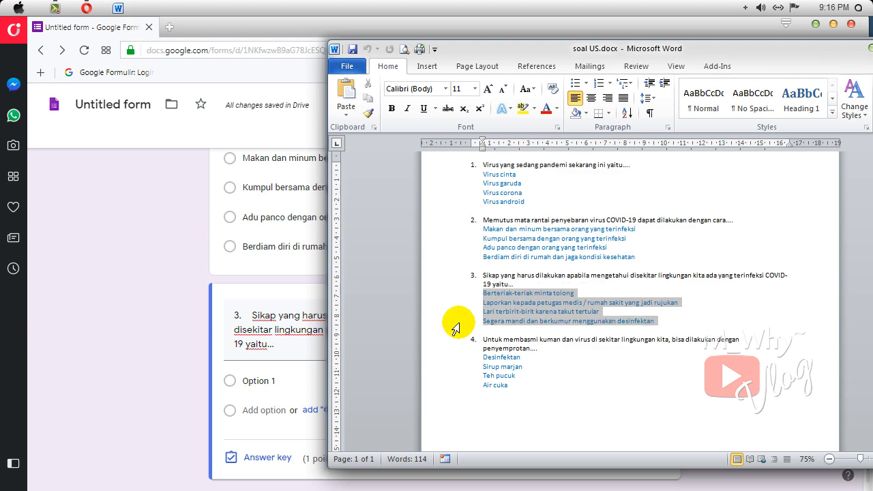
{"action": "right_click", "coordinate": [513, 326]}
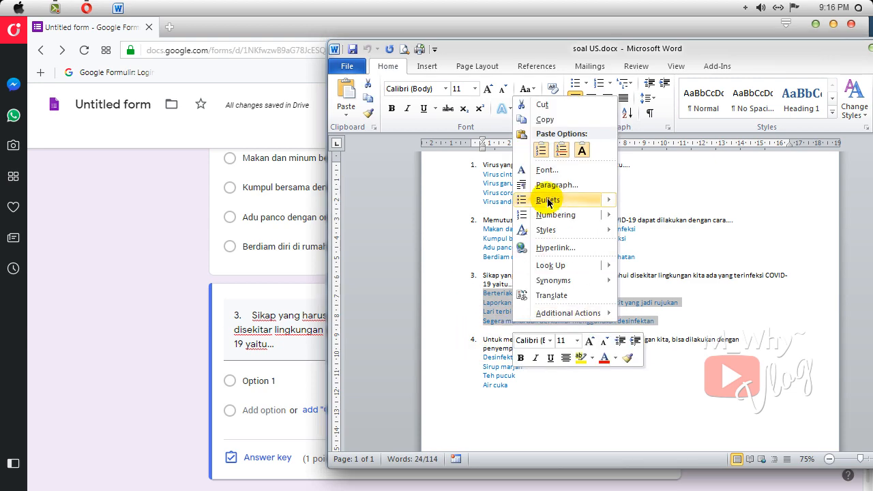
{"action": "left_click", "coordinate": [547, 120]}
{"action": "left_click", "coordinate": [86, 8]}
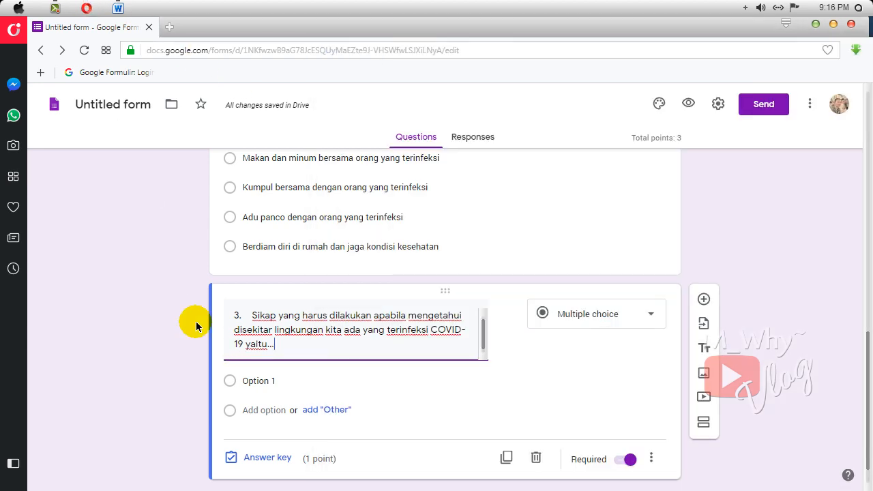
{"action": "scroll", "coordinate": [258, 376], "scroll_direction": "down", "scroll_amount": 1}
{"action": "left_click", "coordinate": [269, 352]}
{"action": "right_click", "coordinate": [257, 351]}
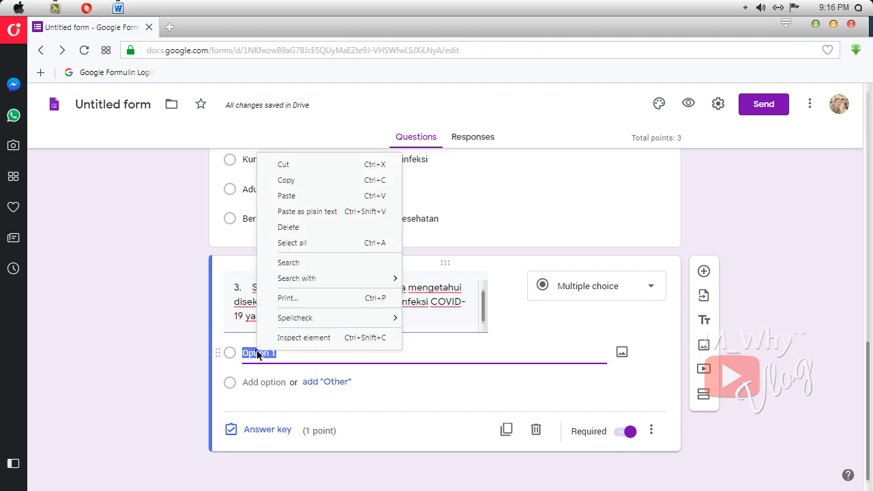
{"action": "left_click", "coordinate": [299, 197]}
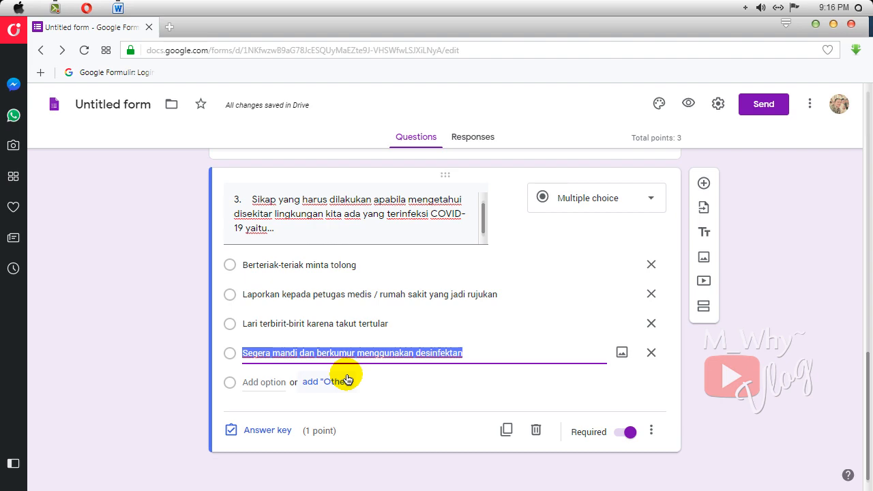
{"action": "scroll", "coordinate": [346, 379], "scroll_direction": "up", "scroll_amount": 15}
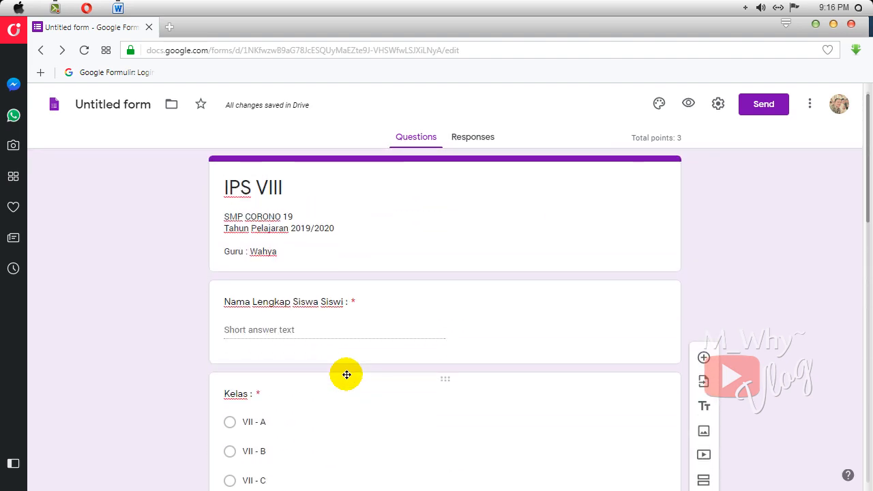
Step: Reopen question 1, 'Virus yang sedang pandemi sekarang ini yaitu....', for editing
{"action": "scroll", "coordinate": [346, 380], "scroll_direction": "down", "scroll_amount": 4}
{"action": "scroll", "coordinate": [347, 379], "scroll_direction": "down", "scroll_amount": 3}
{"action": "scroll", "coordinate": [346, 377], "scroll_direction": "up", "scroll_amount": 2}
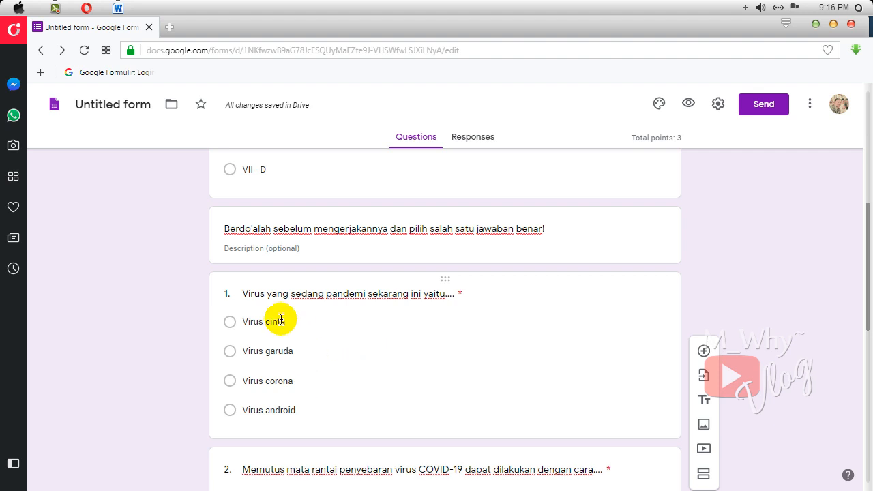
{"action": "scroll", "coordinate": [273, 271], "scroll_direction": "down", "scroll_amount": 1}
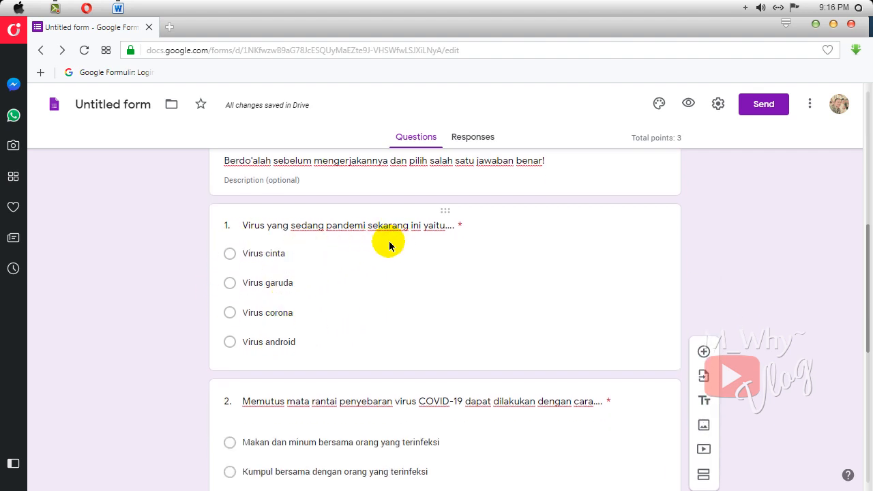
{"action": "left_click", "coordinate": [321, 226]}
{"action": "scroll", "coordinate": [321, 230], "scroll_direction": "down", "scroll_amount": 2}
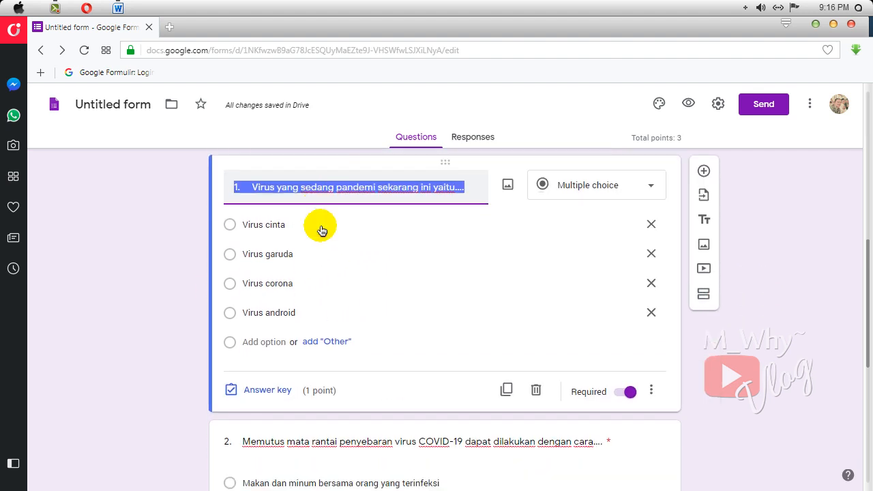
{"action": "scroll", "coordinate": [321, 230], "scroll_direction": "up", "scroll_amount": 1}
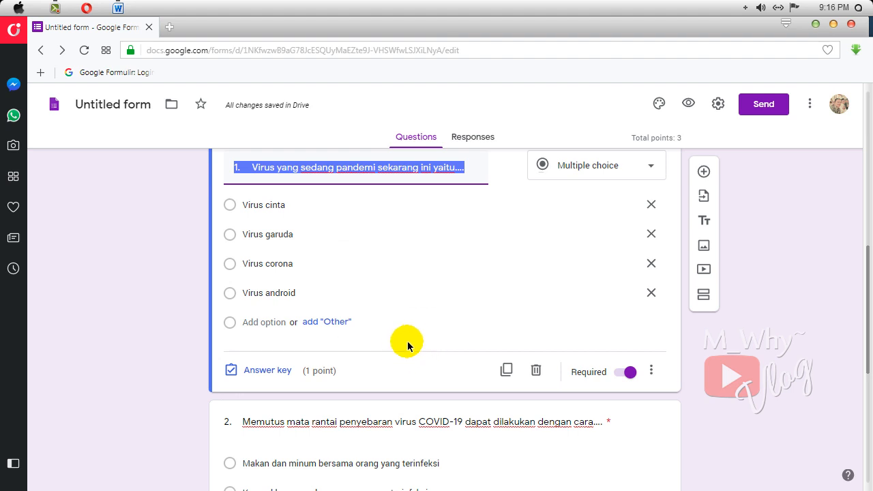
{"action": "scroll", "coordinate": [412, 338], "scroll_direction": "up", "scroll_amount": 1}
{"action": "left_click", "coordinate": [394, 232]}
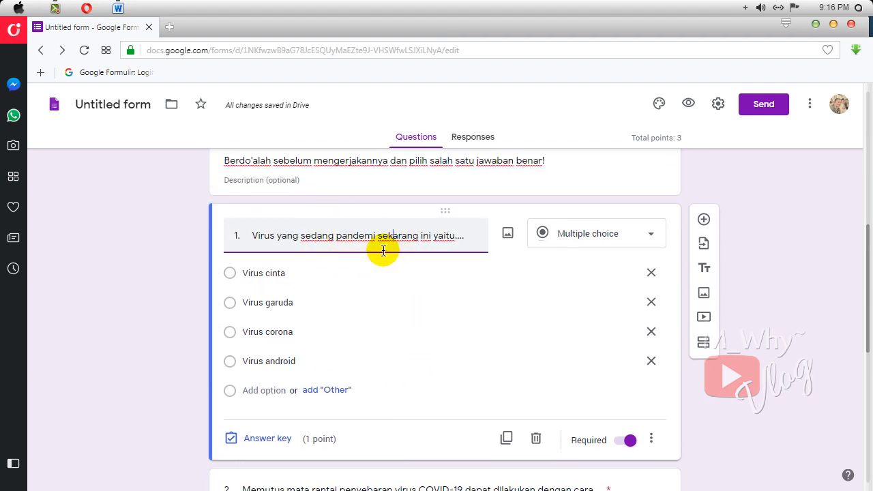
{"action": "scroll", "coordinate": [368, 252], "scroll_direction": "down", "scroll_amount": 2}
Step: Mark Virus corona as question 1's correct answer
{"action": "left_click", "coordinate": [262, 303]}
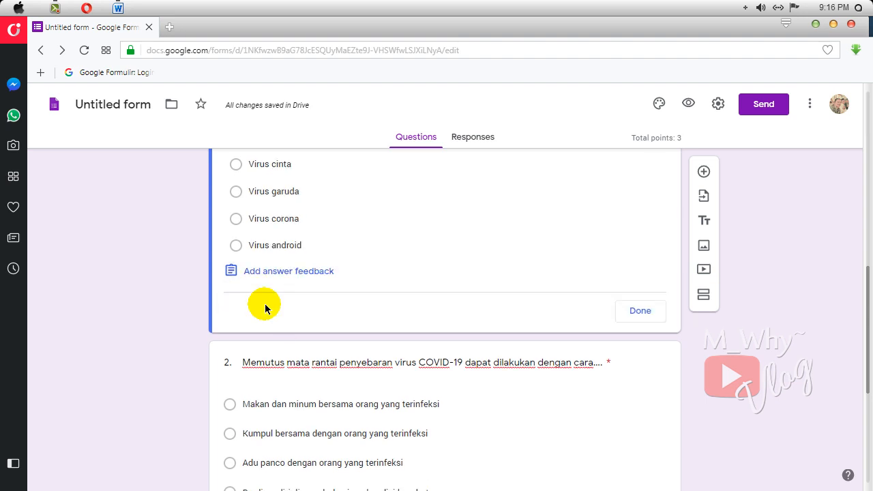
{"action": "scroll", "coordinate": [424, 295], "scroll_direction": "up", "scroll_amount": 2}
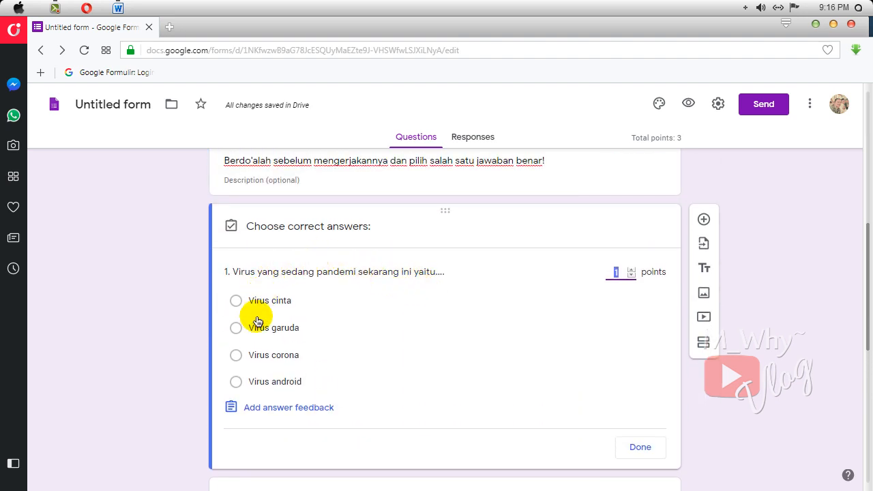
{"action": "left_click", "coordinate": [236, 355]}
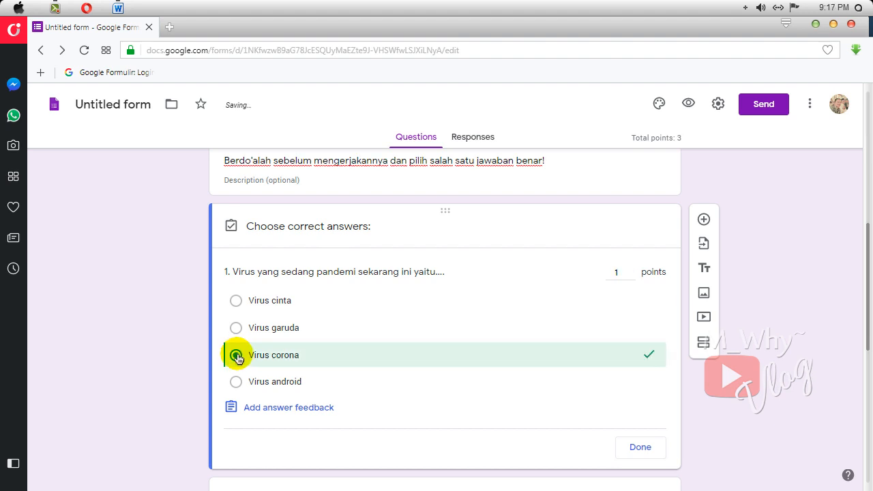
{"action": "left_click", "coordinate": [641, 448]}
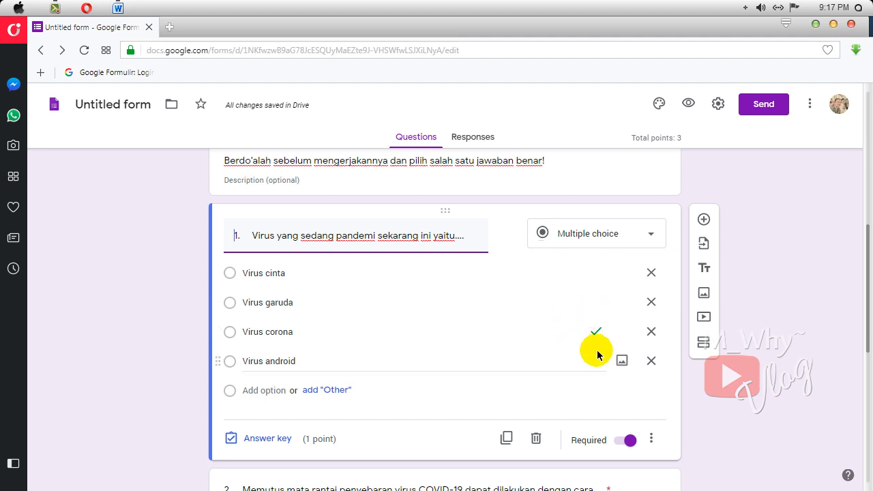
{"action": "scroll", "coordinate": [566, 343], "scroll_direction": "down", "scroll_amount": 5}
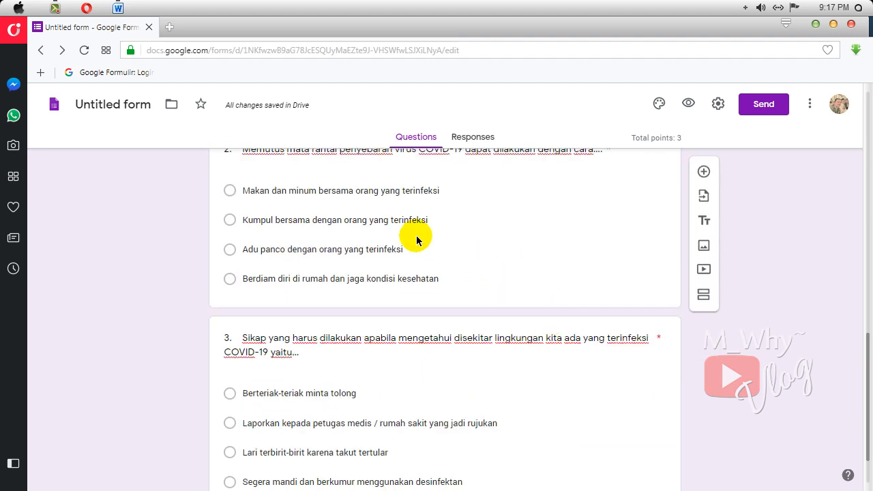
{"action": "scroll", "coordinate": [409, 242], "scroll_direction": "up", "scroll_amount": 1}
Step: Mark staying home ('Berdiam diri di rumah…') as question 2's correct answer
{"action": "left_click", "coordinate": [341, 217]}
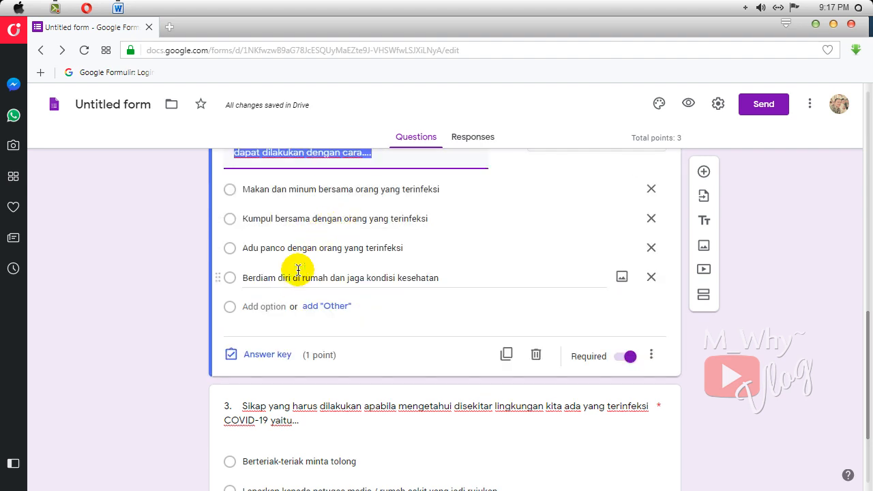
{"action": "left_click", "coordinate": [298, 206]}
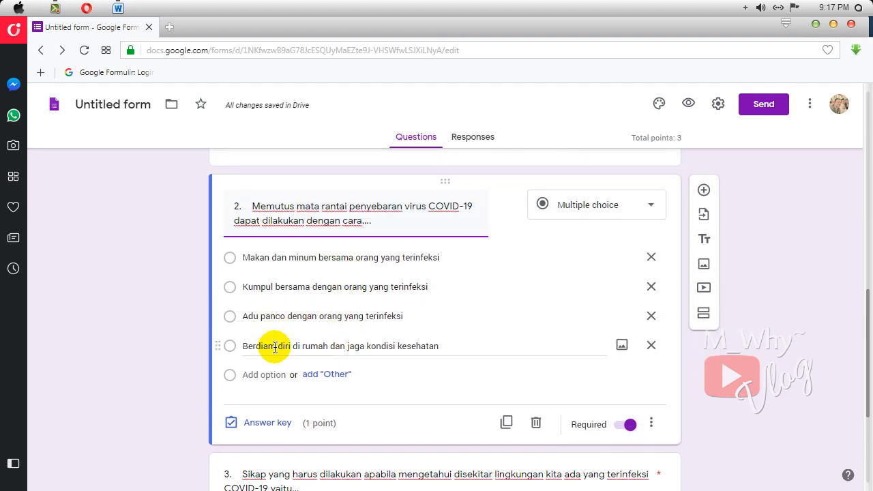
{"action": "left_click", "coordinate": [255, 428]}
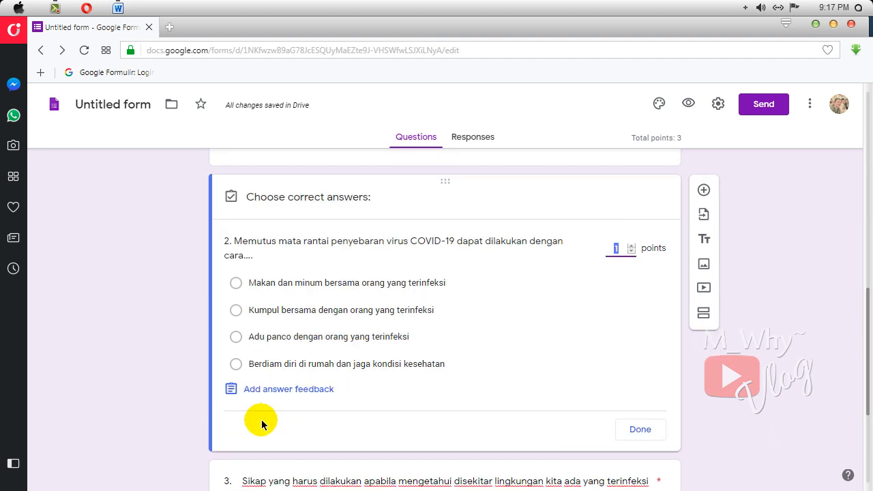
{"action": "left_click", "coordinate": [236, 365]}
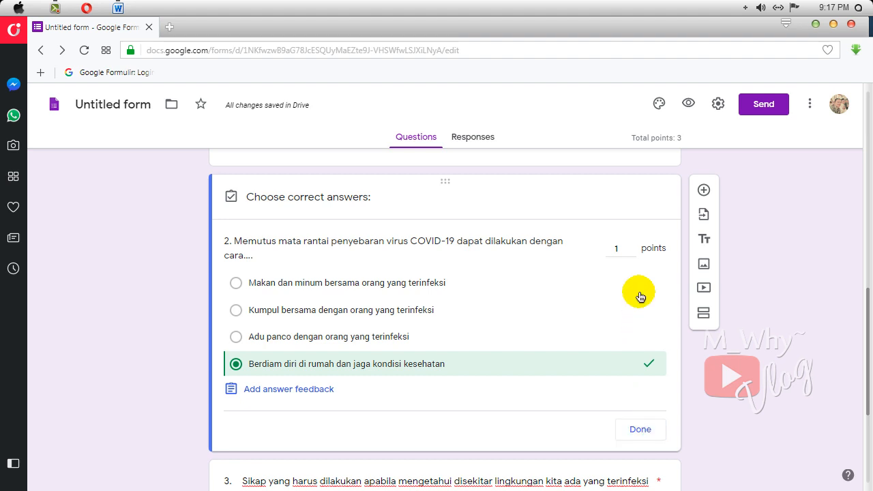
{"action": "left_click", "coordinate": [641, 430]}
{"action": "scroll", "coordinate": [384, 361], "scroll_direction": "down", "scroll_amount": 3}
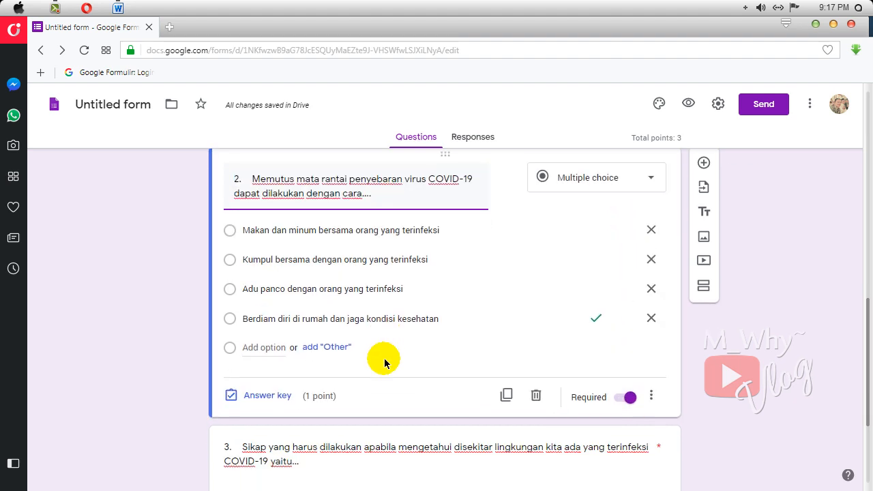
Step: Mark reporting to medical officers ('Laporkan kepada petugas medis…') as question 3's correct answer
{"action": "left_click", "coordinate": [332, 287]}
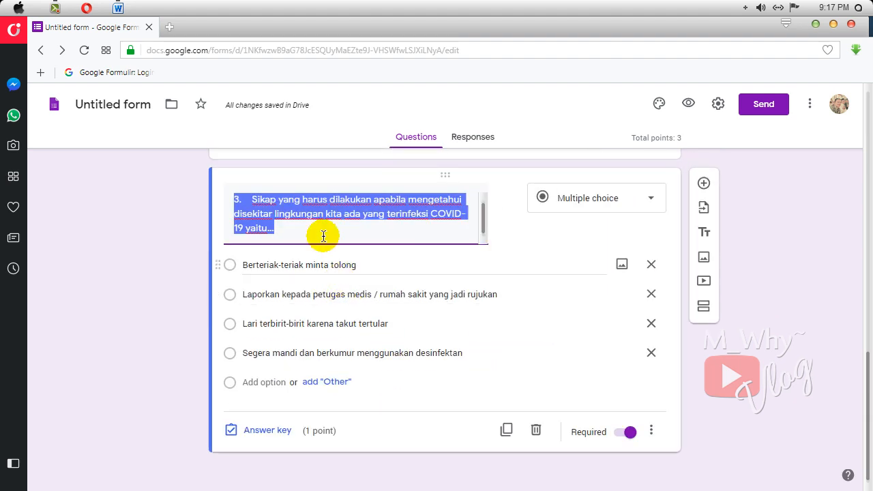
{"action": "left_click", "coordinate": [311, 214]}
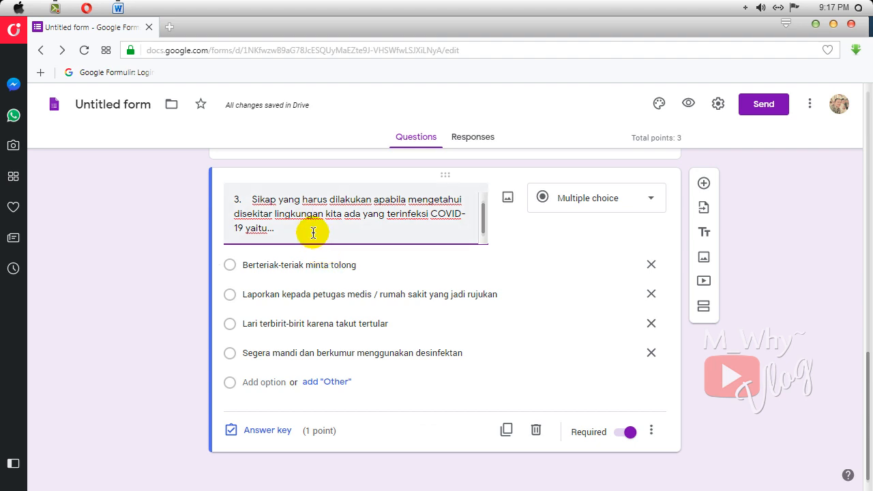
{"action": "left_click", "coordinate": [265, 437]}
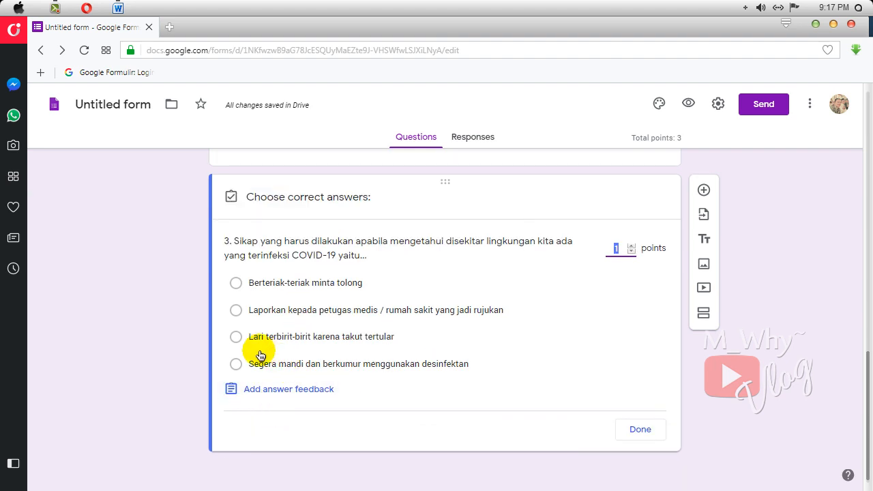
{"action": "left_click", "coordinate": [236, 311]}
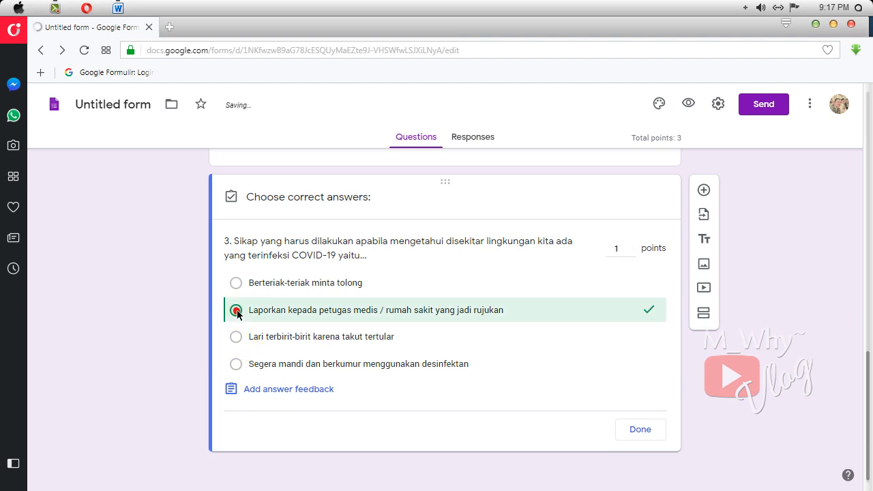
{"action": "left_click", "coordinate": [638, 429]}
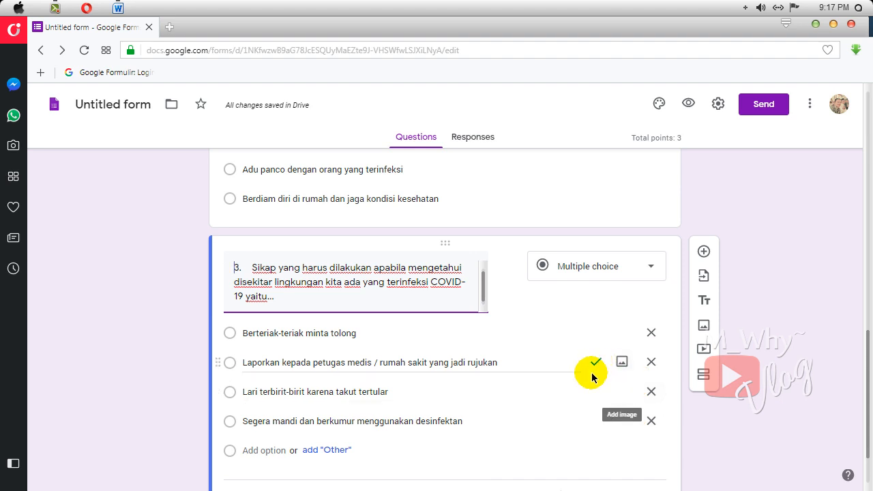
{"action": "scroll", "coordinate": [518, 401], "scroll_direction": "down", "scroll_amount": 1}
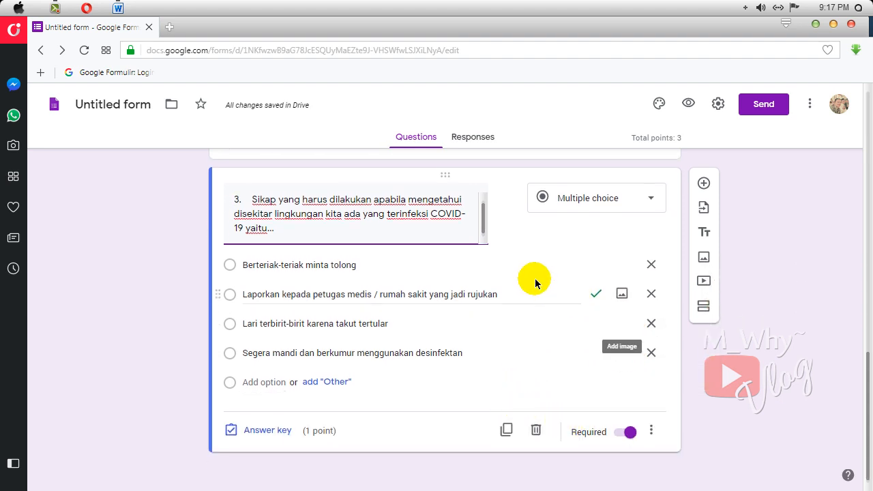
Step: Add a new question and paste question 4's text from Word as its title
{"action": "left_click", "coordinate": [704, 183]}
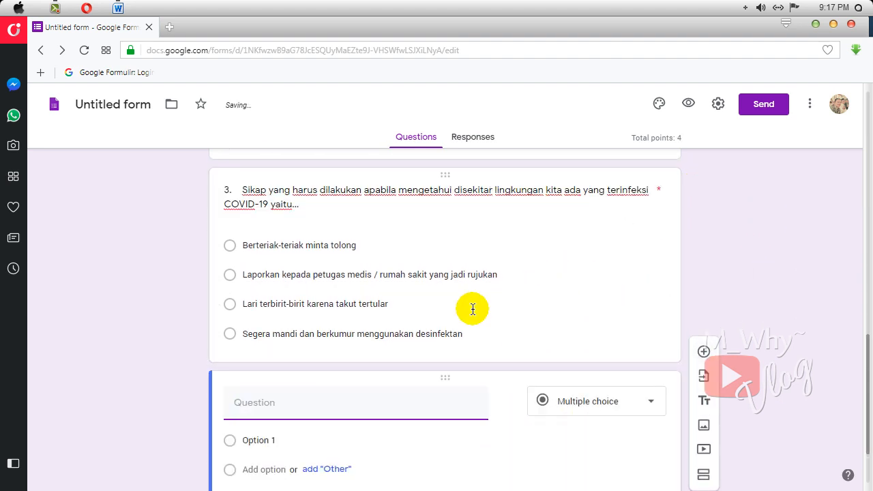
{"action": "left_click", "coordinate": [119, 7]}
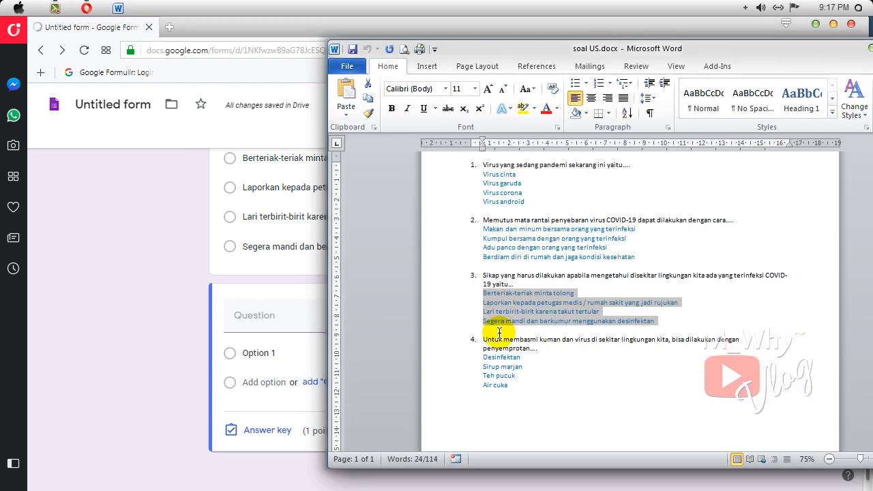
{"action": "double_click", "coordinate": [449, 346]}
{"action": "right_click", "coordinate": [483, 354]}
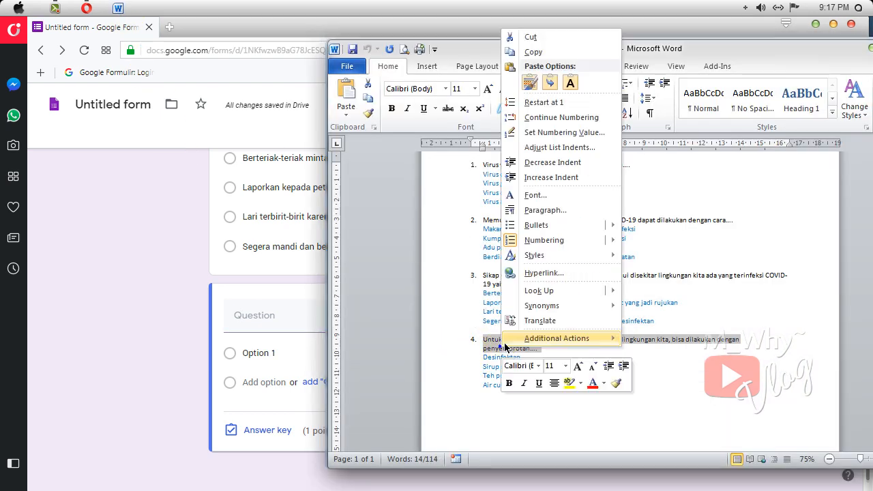
{"action": "left_click", "coordinate": [532, 49]}
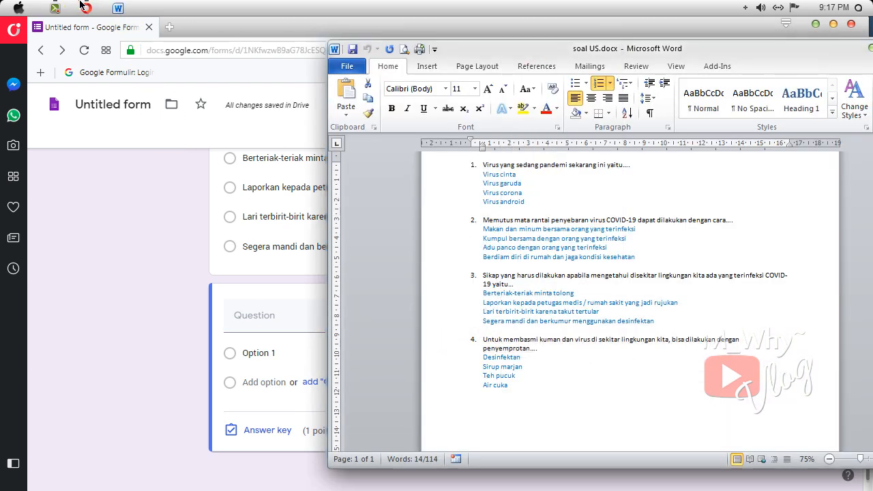
{"action": "left_click", "coordinate": [264, 326]}
{"action": "right_click", "coordinate": [257, 317]}
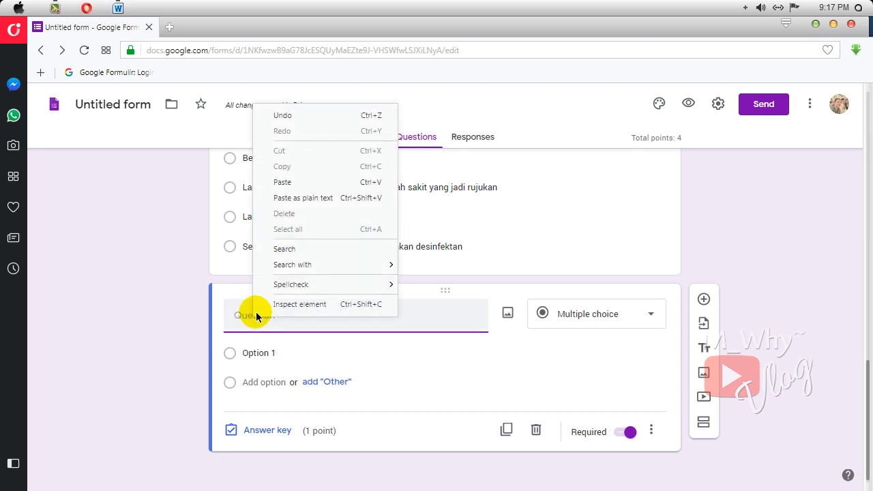
{"action": "left_click", "coordinate": [308, 183]}
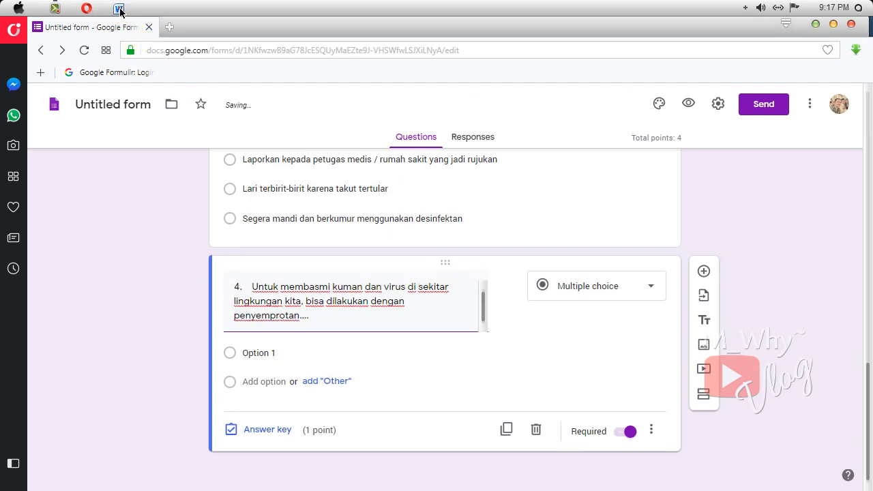
Step: Paste the answers Desinfektan, Sirup marjan, Teh pucuk and Air cuka from Word as options
{"action": "left_click", "coordinate": [118, 8]}
{"action": "left_click_drag", "start_coordinate": [456, 362], "coordinate": [498, 389]}
{"action": "right_click", "coordinate": [498, 388]}
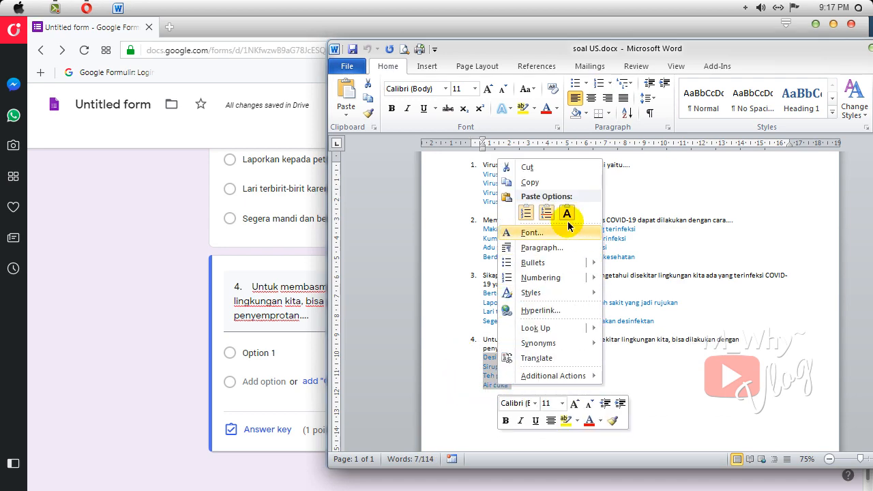
{"action": "left_click", "coordinate": [528, 179]}
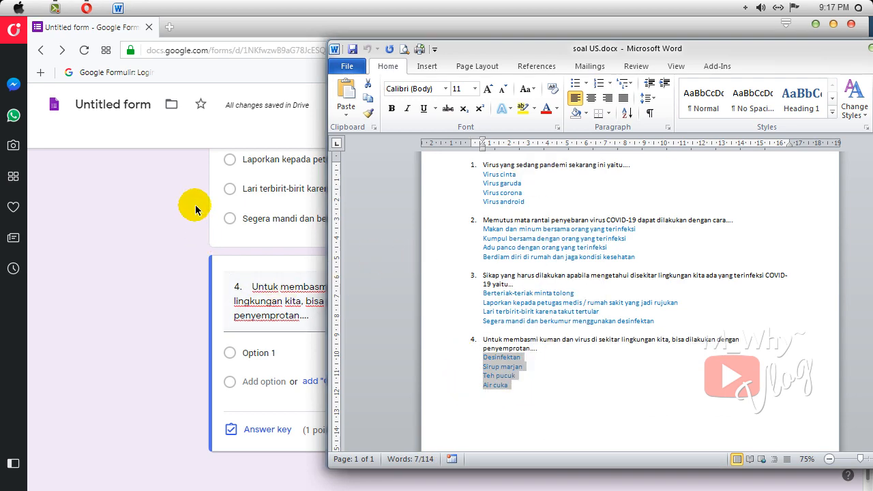
{"action": "left_click", "coordinate": [87, 8]}
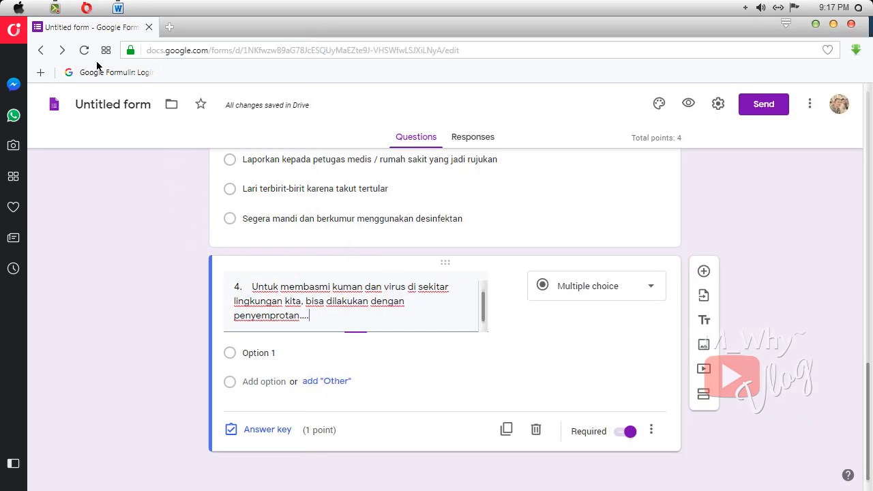
{"action": "left_click", "coordinate": [252, 354]}
{"action": "right_click", "coordinate": [253, 355]}
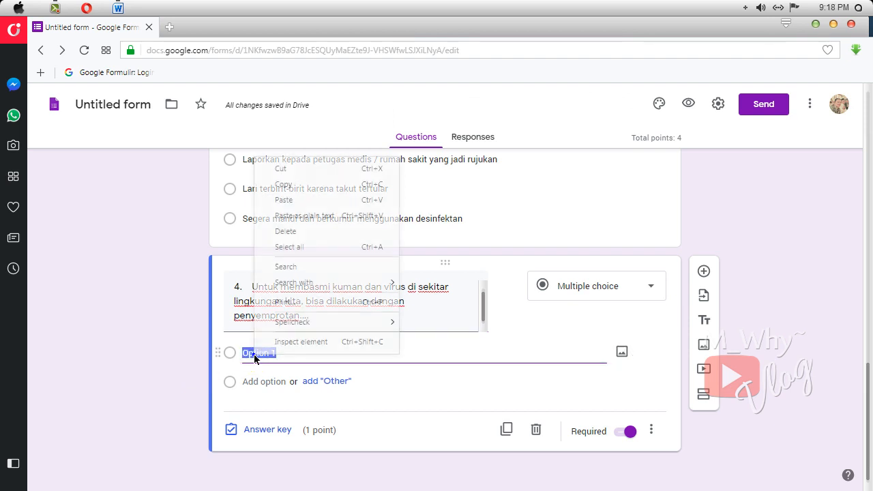
{"action": "left_click", "coordinate": [291, 199]}
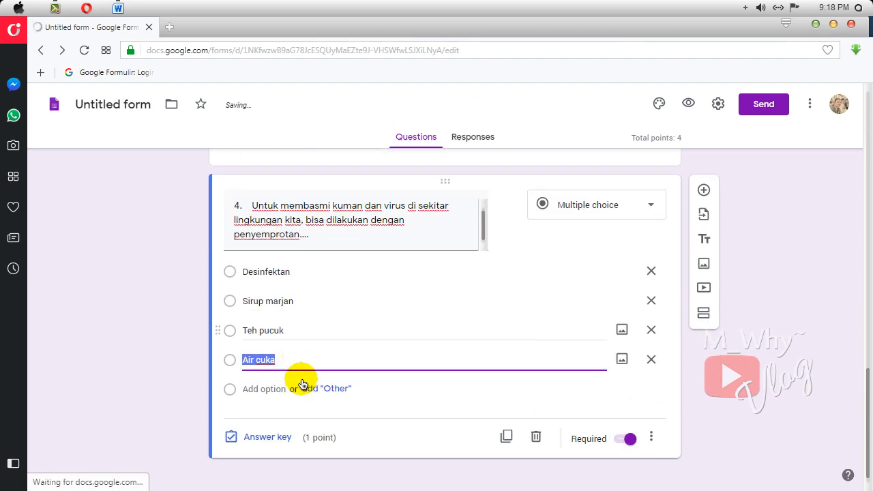
{"action": "left_click", "coordinate": [262, 430]}
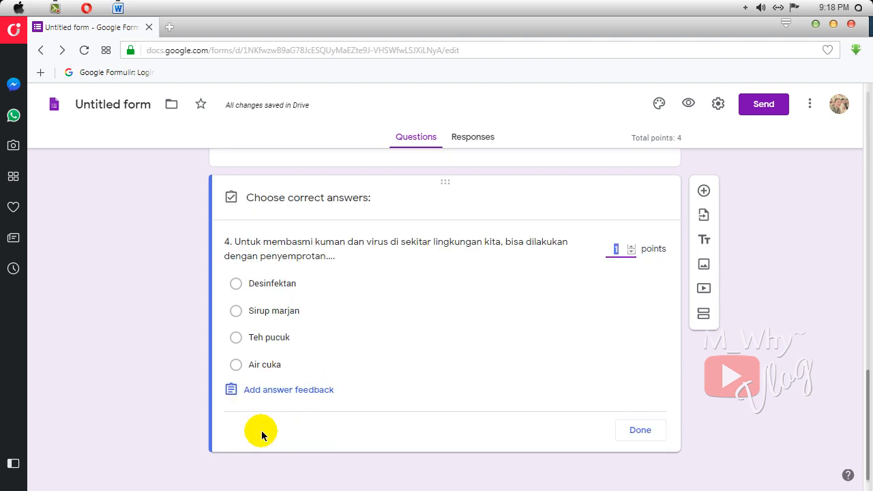
Step: Mark Desinfektan as question 4's correct answer, worth 1 point
{"action": "left_click", "coordinate": [236, 285]}
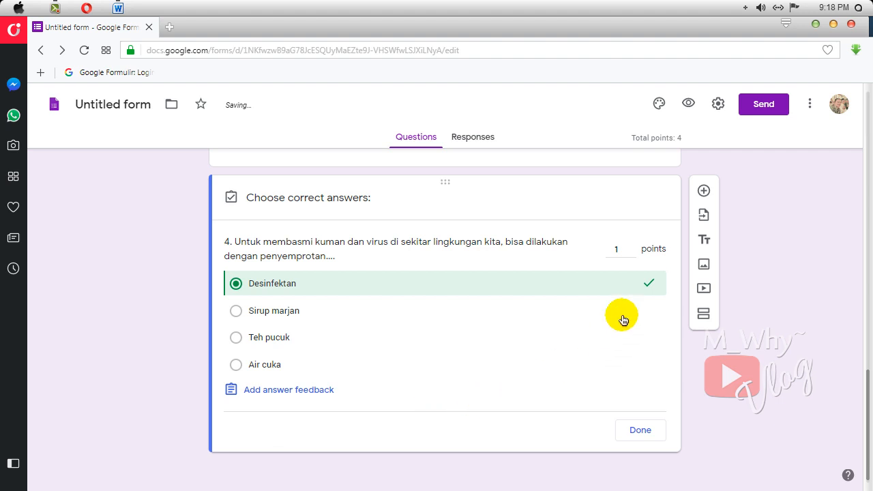
{"action": "left_click", "coordinate": [641, 431]}
{"action": "scroll", "coordinate": [449, 421], "scroll_direction": "up", "scroll_amount": 20}
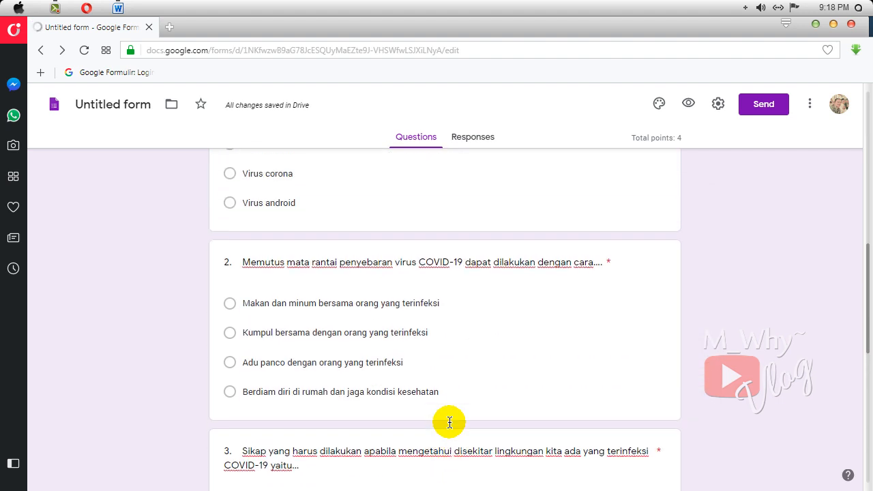
{"action": "scroll", "coordinate": [450, 423], "scroll_direction": "down", "scroll_amount": 20}
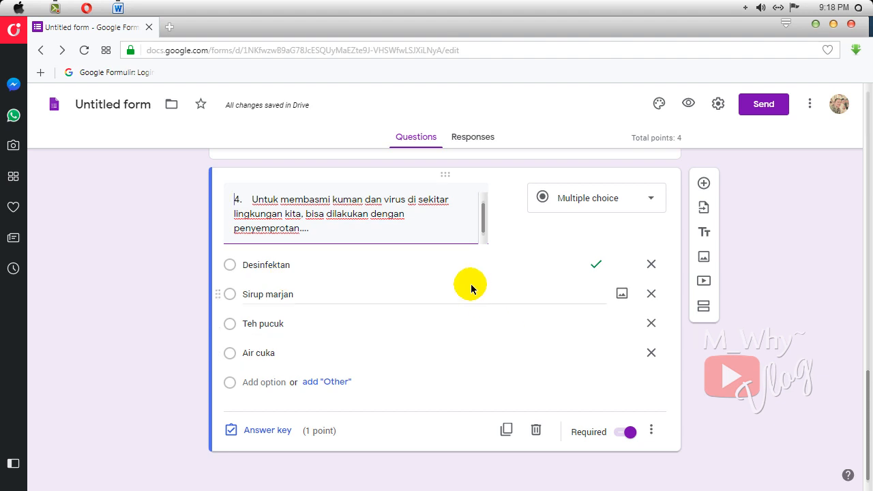
Step: Add a question below question 4 titled '5. Dari keempat wanita berkacamata ini, yang merupakan foto Bupati Bogor ialah....'
{"action": "left_click", "coordinate": [704, 185]}
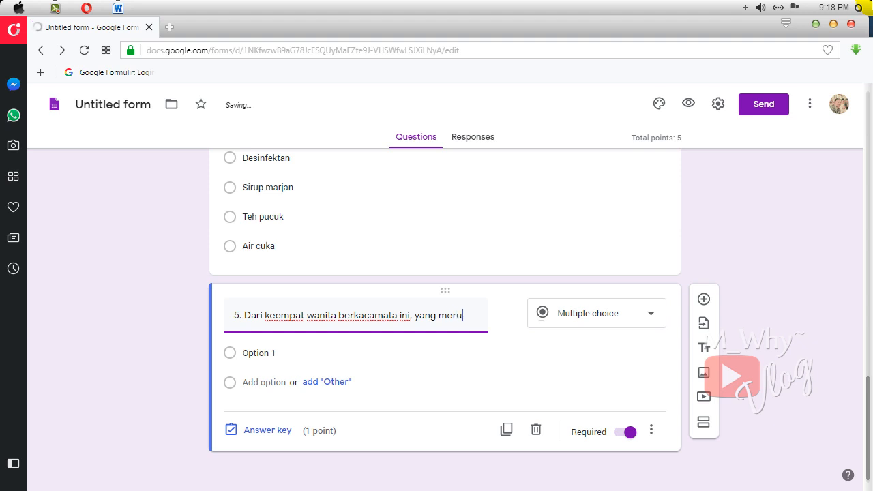
{"action": "type", "text": "anb"}
{"action": "key", "text": "BackSpace"}
{"action": "key", "text": "BackSpace"}
{"action": "key", "text": "BackSpace"}
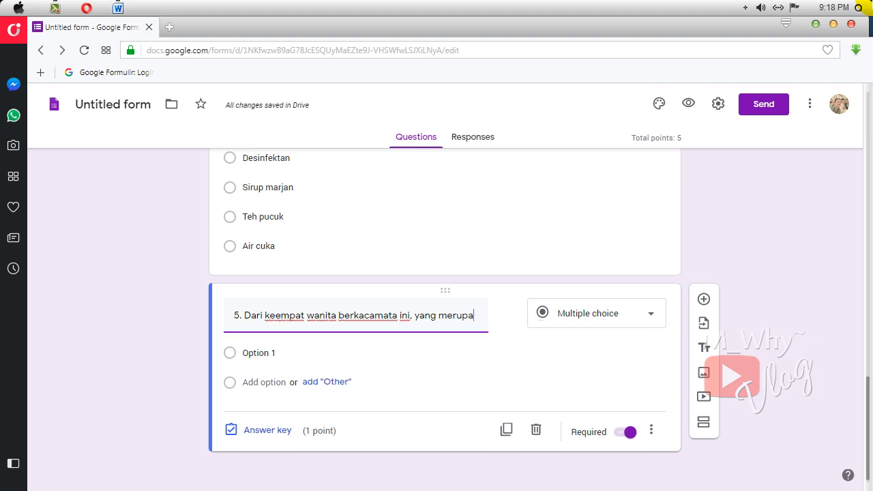
{"action": "type", "text": "kan foto Bupati Bogor"}
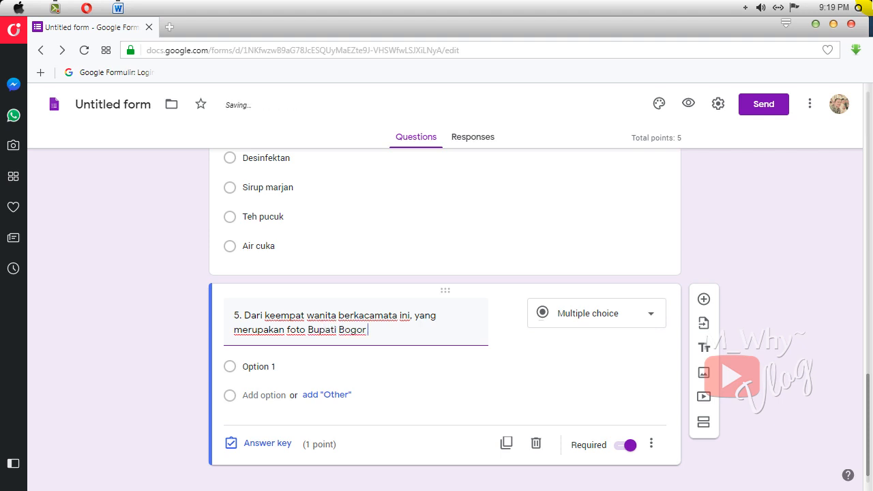
{"action": "type", "text": "ah...."}
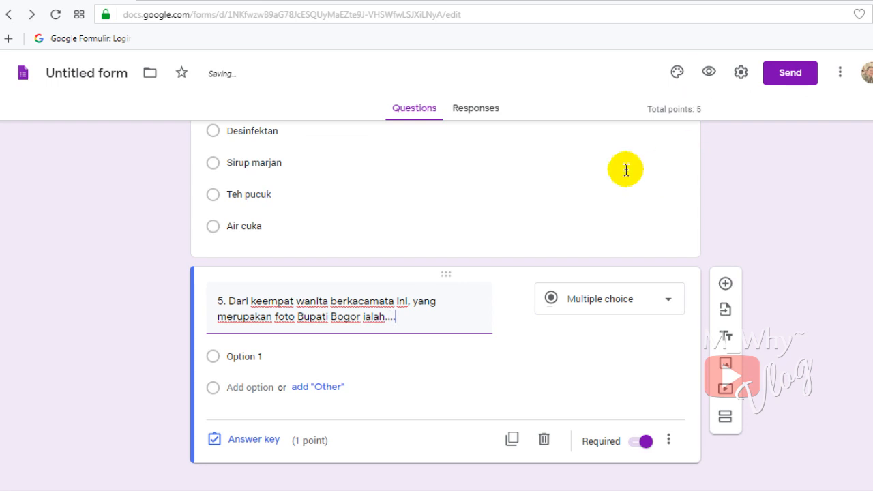
{"action": "scroll", "coordinate": [273, 346], "scroll_direction": "down", "scroll_amount": 1}
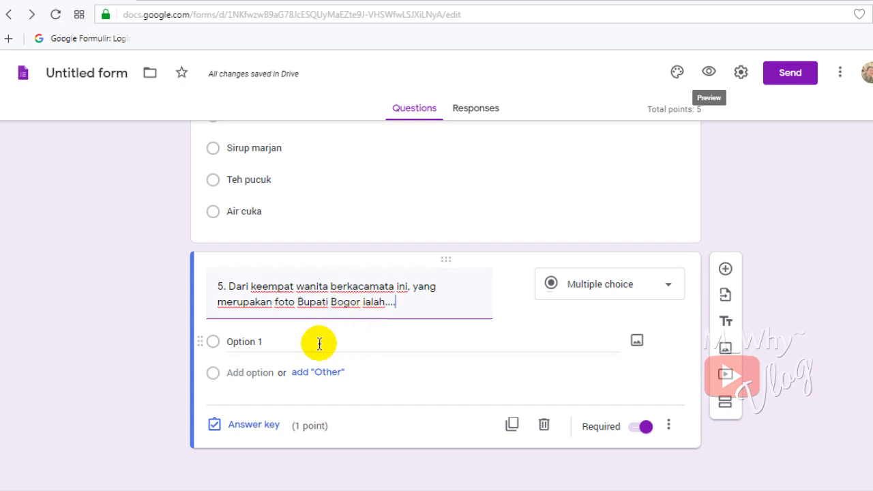
Step: Fill question 5's answer options as Foto 1, Foto 2, Foto 3 and Foto 4
{"action": "left_click", "coordinate": [272, 342]}
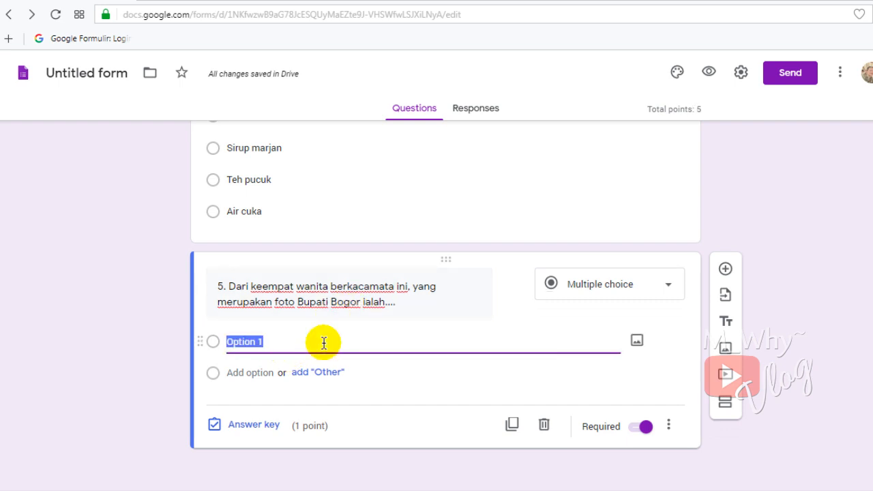
{"action": "type", "text": "Fo"}
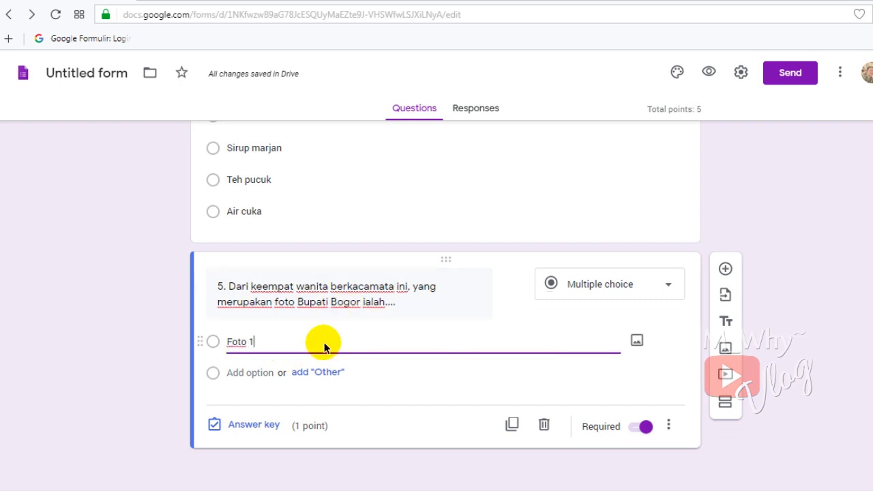
{"action": "left_click", "coordinate": [250, 373]}
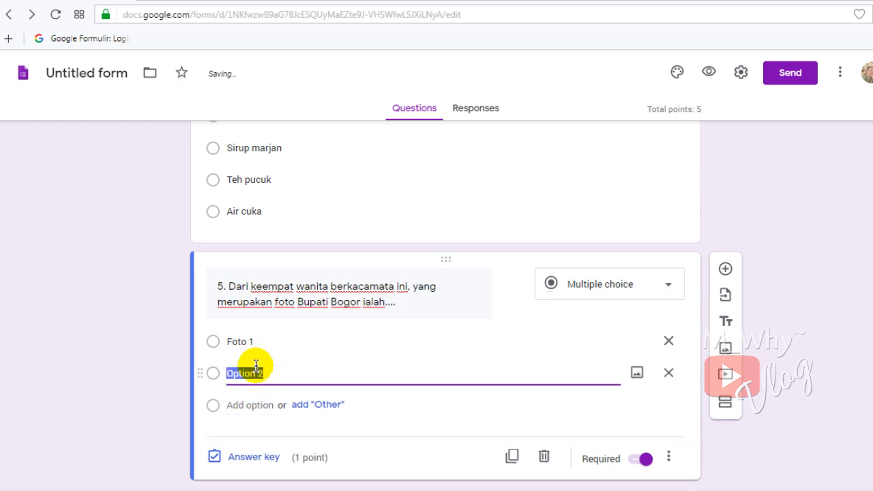
{"action": "type", "text": "Foto 2"}
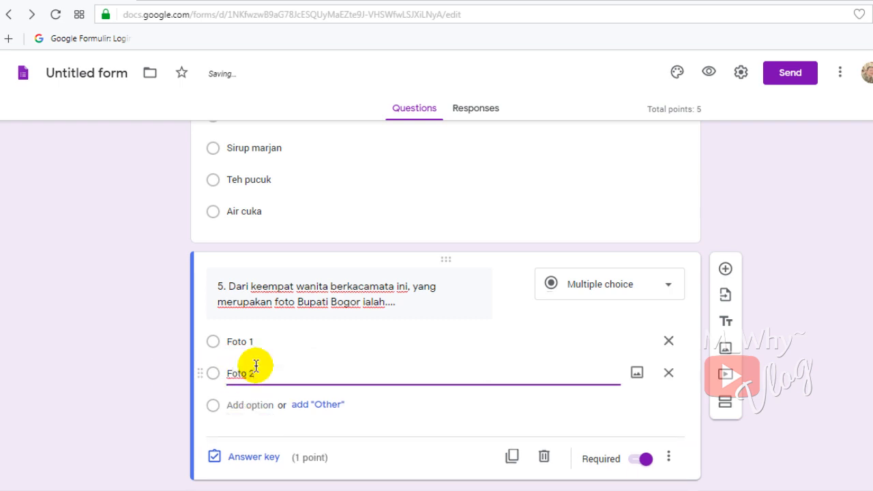
{"action": "left_click", "coordinate": [249, 407]}
{"action": "type", "text": "Fot"}
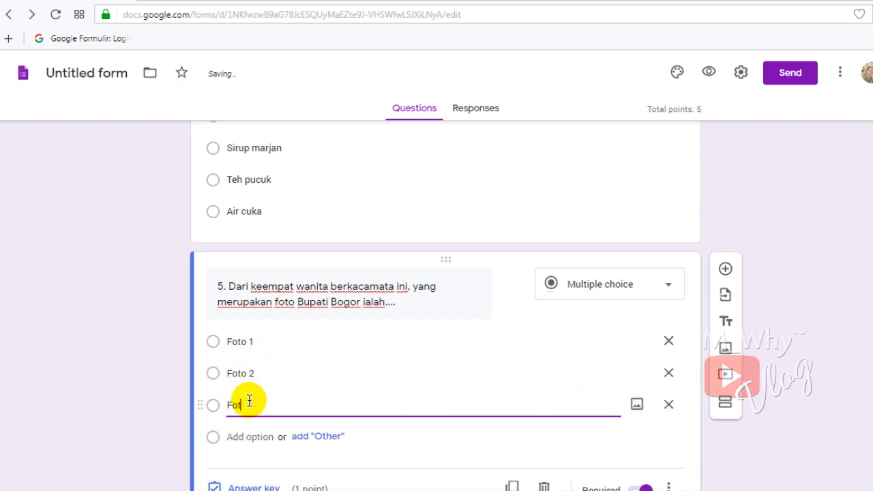
{"action": "type", "text": "o 3"}
{"action": "left_click", "coordinate": [240, 437]}
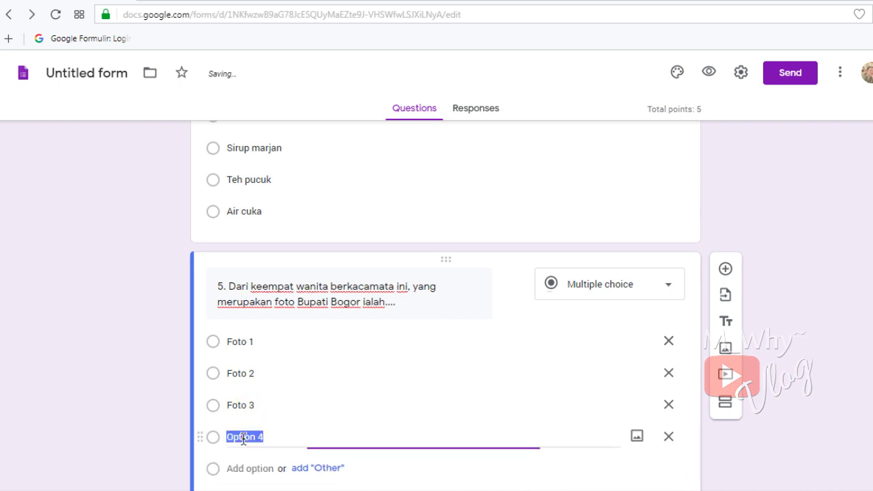
{"action": "type", "text": "Foto 3"}
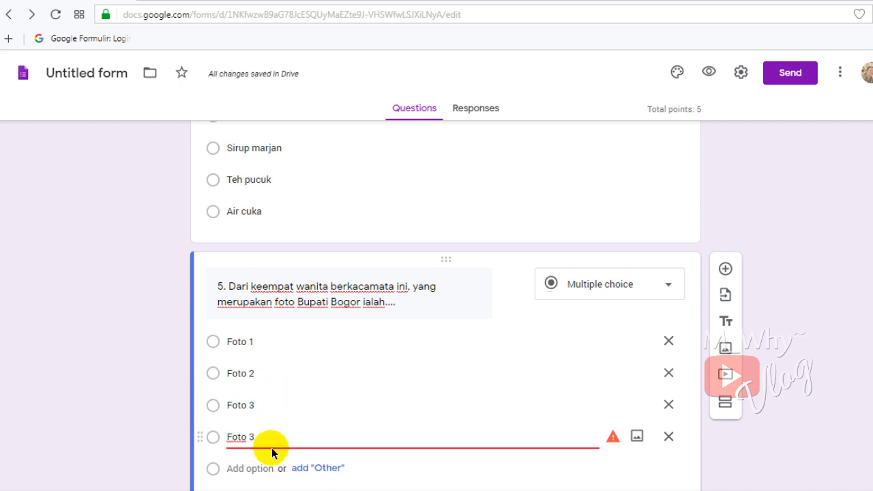
{"action": "key", "text": "BackSpace"}
{"action": "type", "text": "4"}
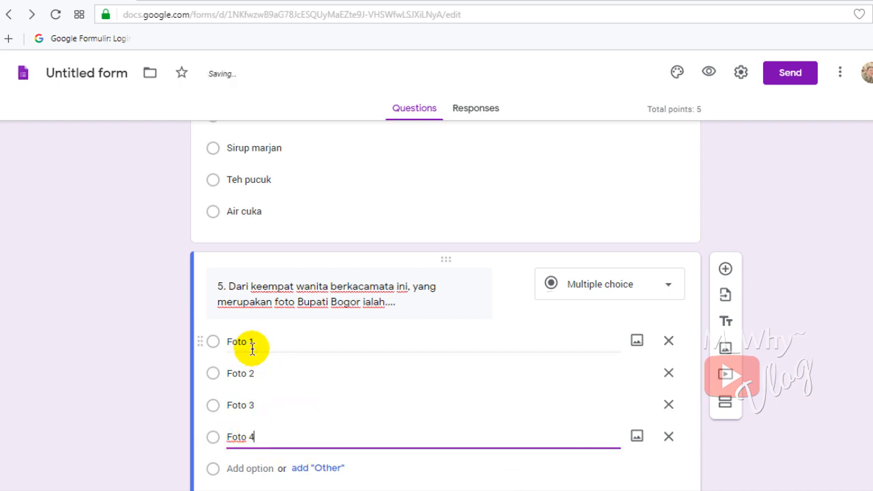
{"action": "scroll", "coordinate": [252, 349], "scroll_direction": "down", "scroll_amount": 1}
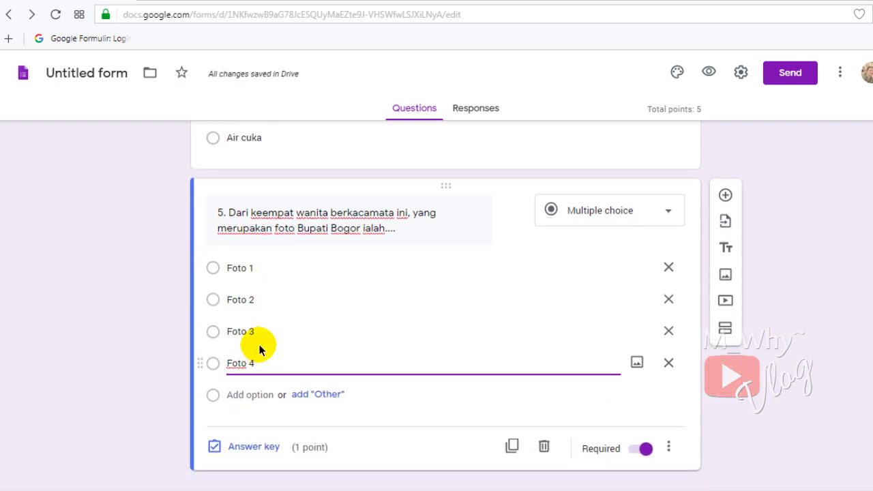
{"action": "left_click", "coordinate": [270, 268]}
{"action": "left_click", "coordinate": [273, 268]}
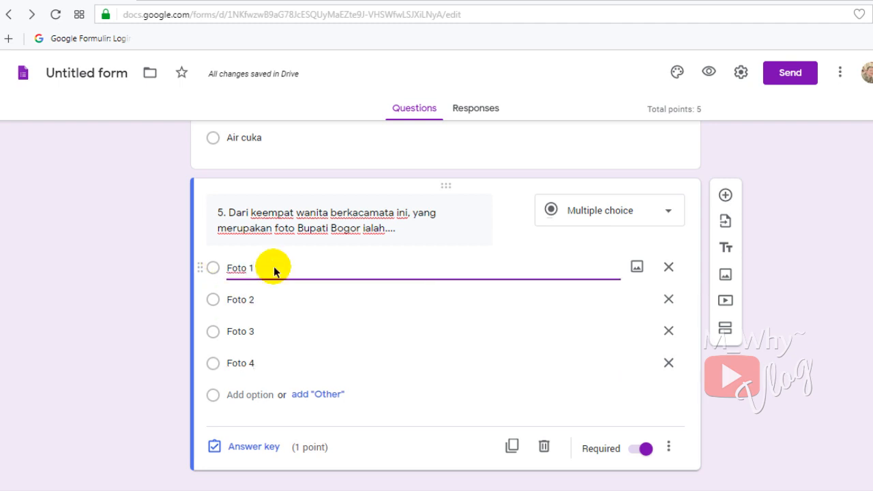
Step: Upload the purple-outfit photo from Videos > download > tutorial to the Foto 1 option
{"action": "left_click", "coordinate": [635, 273]}
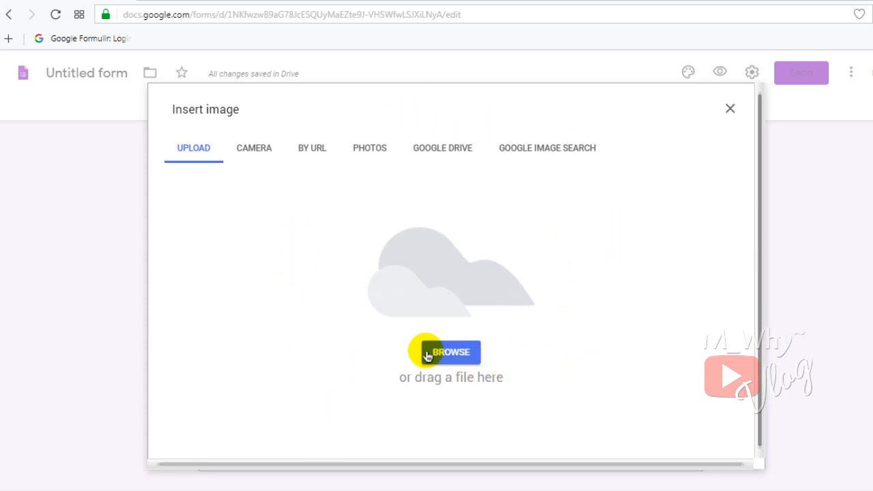
{"action": "left_click", "coordinate": [450, 355]}
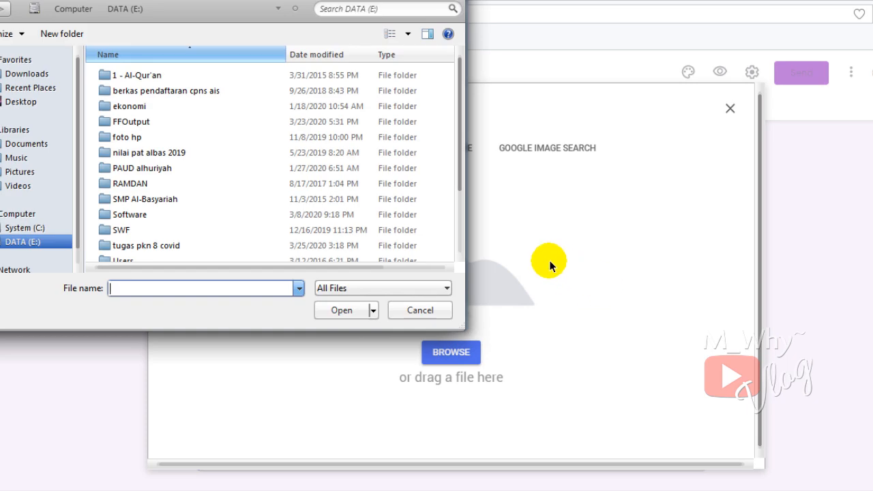
{"action": "left_click", "coordinate": [18, 187]}
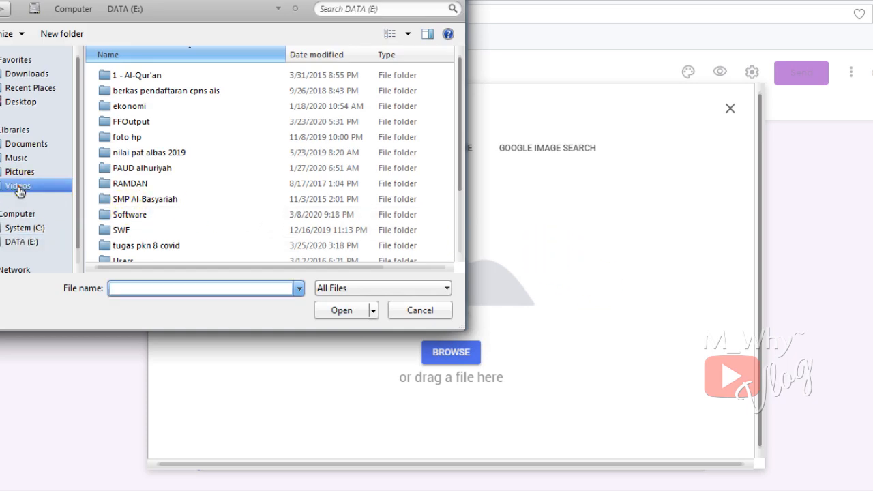
{"action": "double_click", "coordinate": [135, 130]}
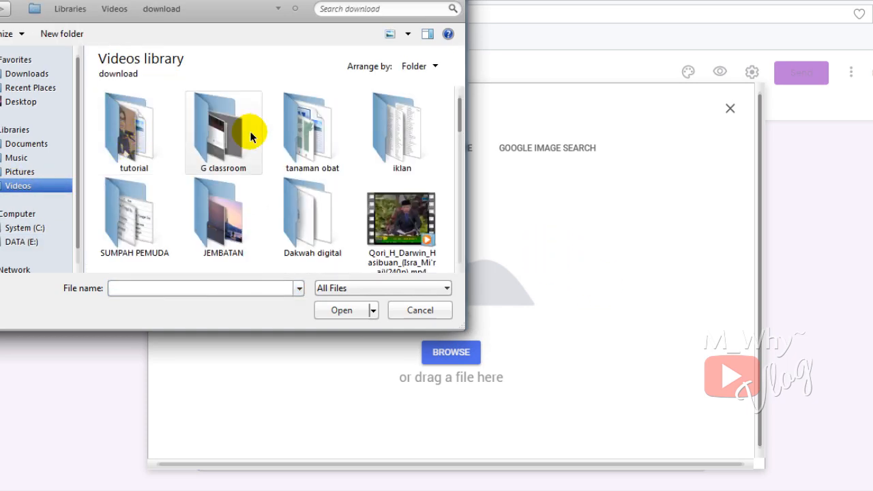
{"action": "double_click", "coordinate": [156, 132]}
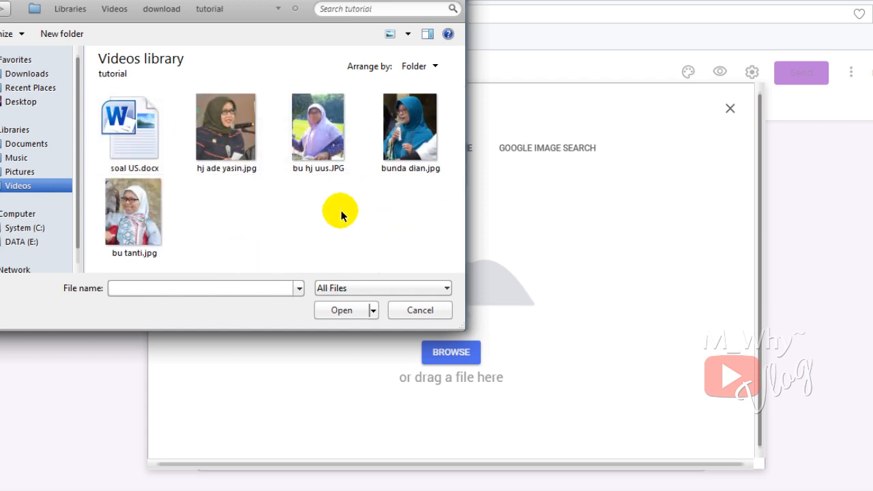
{"action": "double_click", "coordinate": [316, 133]}
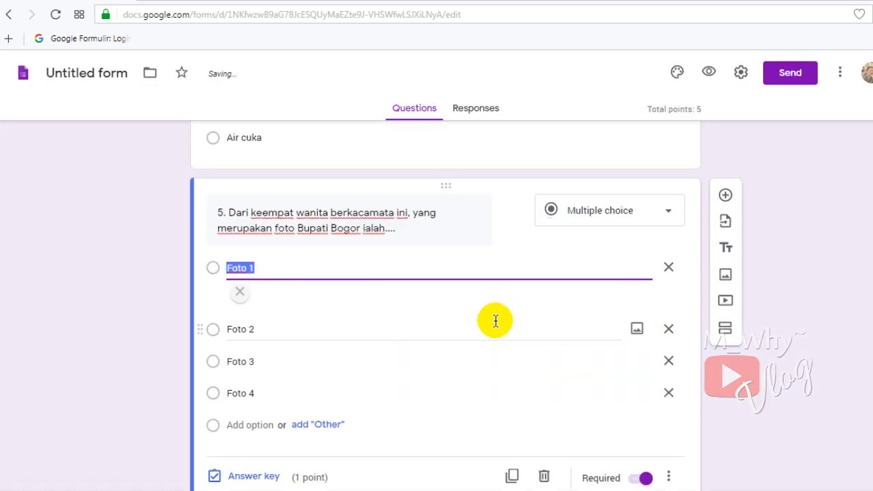
{"action": "scroll", "coordinate": [368, 339], "scroll_direction": "down", "scroll_amount": 1}
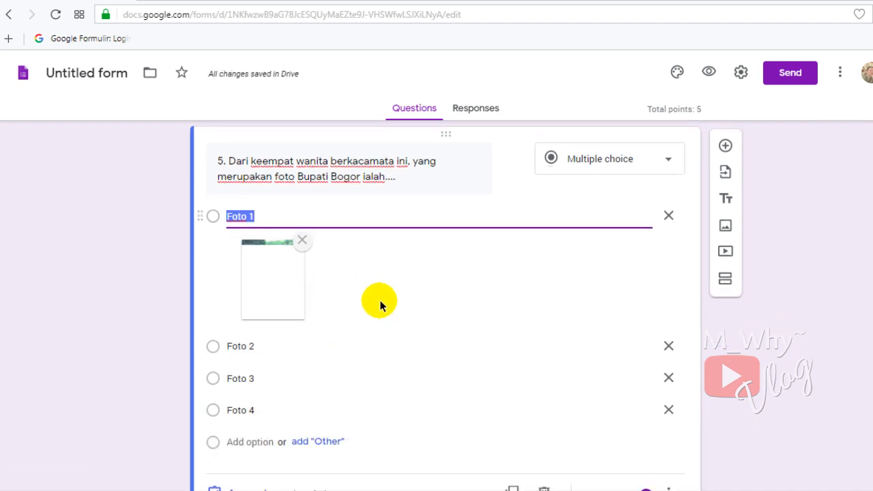
Step: Attach the first photo in the tutorial folder to the Foto 2 option
{"action": "left_click", "coordinate": [281, 344]}
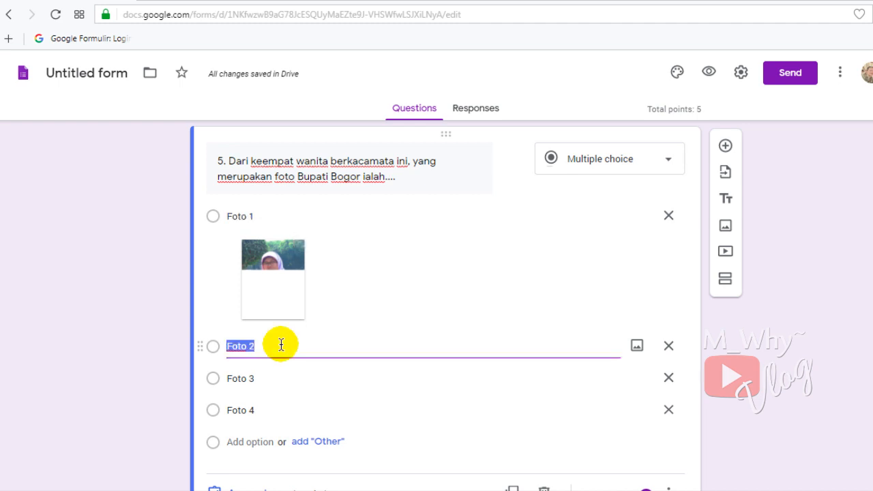
{"action": "left_click", "coordinate": [281, 345]}
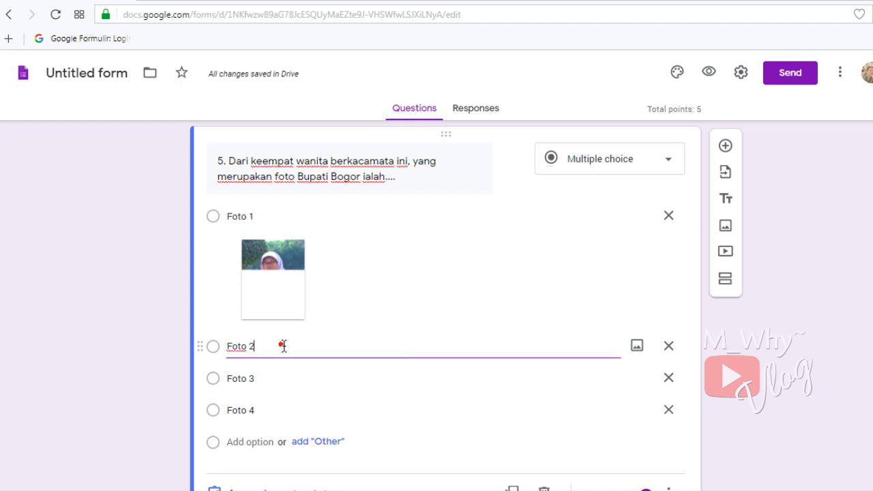
{"action": "left_click", "coordinate": [636, 346]}
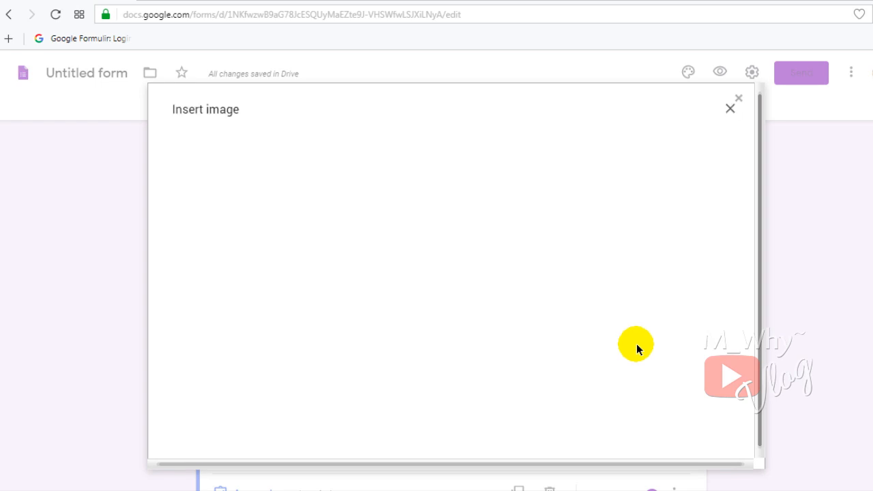
{"action": "left_click", "coordinate": [443, 351]}
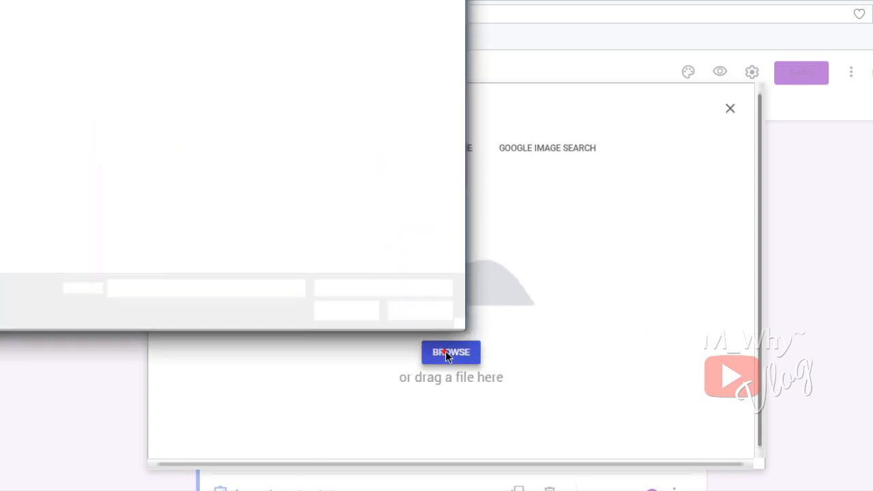
{"action": "double_click", "coordinate": [217, 130]}
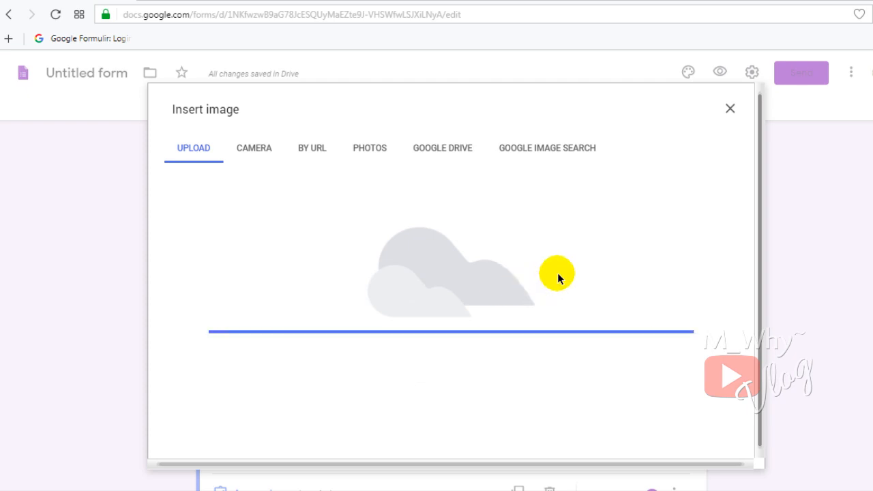
{"action": "scroll", "coordinate": [411, 338], "scroll_direction": "down", "scroll_amount": 2}
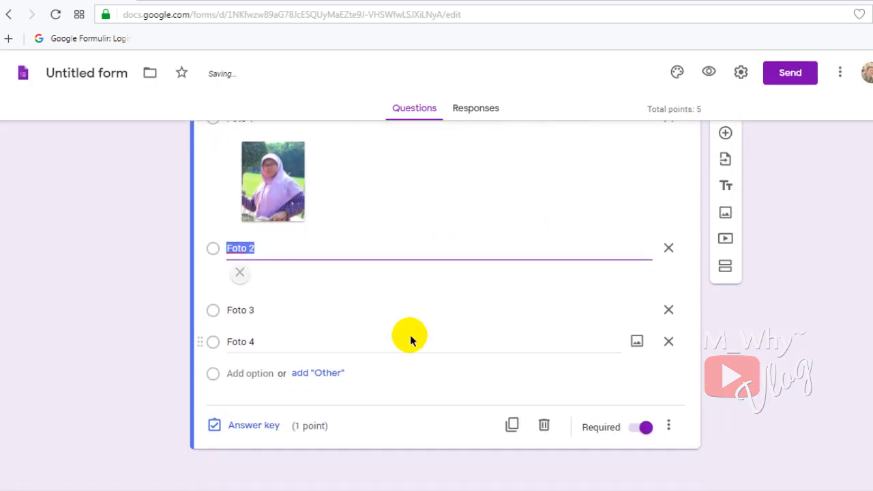
Step: Attach the last photo in the tutorial folder to the Foto 3 option
{"action": "left_click", "coordinate": [262, 378]}
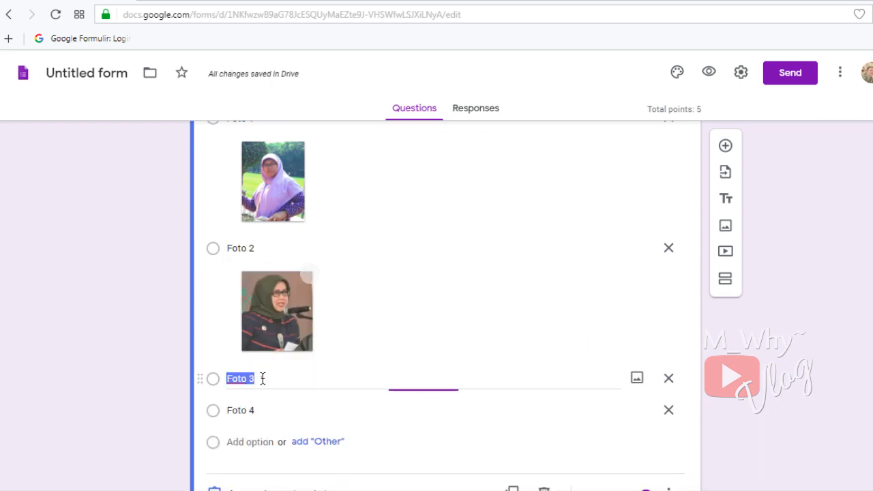
{"action": "left_click", "coordinate": [637, 380]}
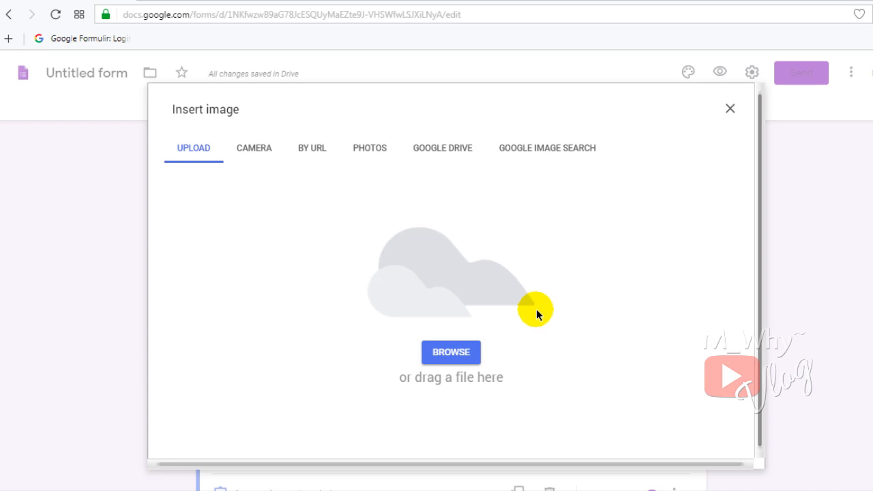
{"action": "left_click", "coordinate": [442, 352]}
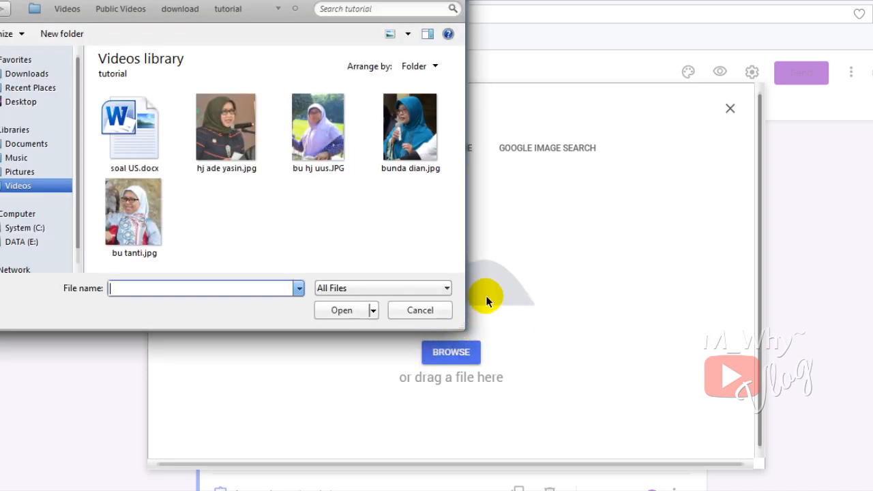
{"action": "double_click", "coordinate": [157, 230]}
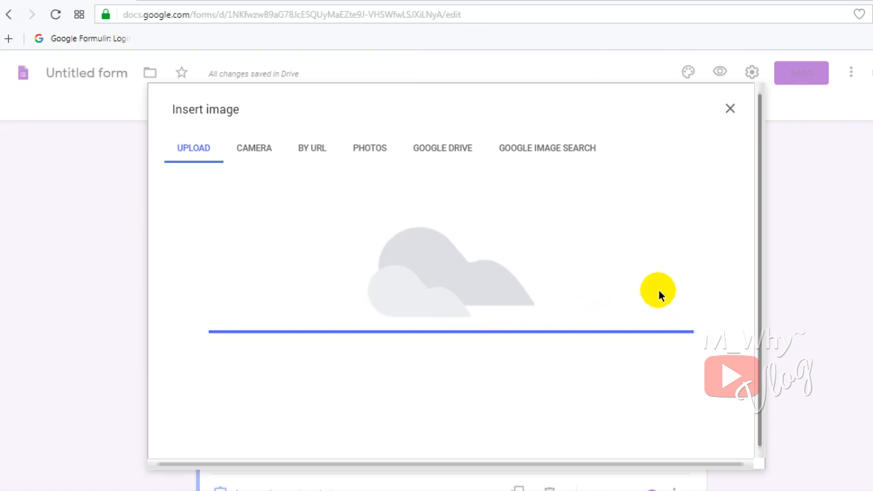
{"action": "scroll", "coordinate": [447, 338], "scroll_direction": "down", "scroll_amount": 2}
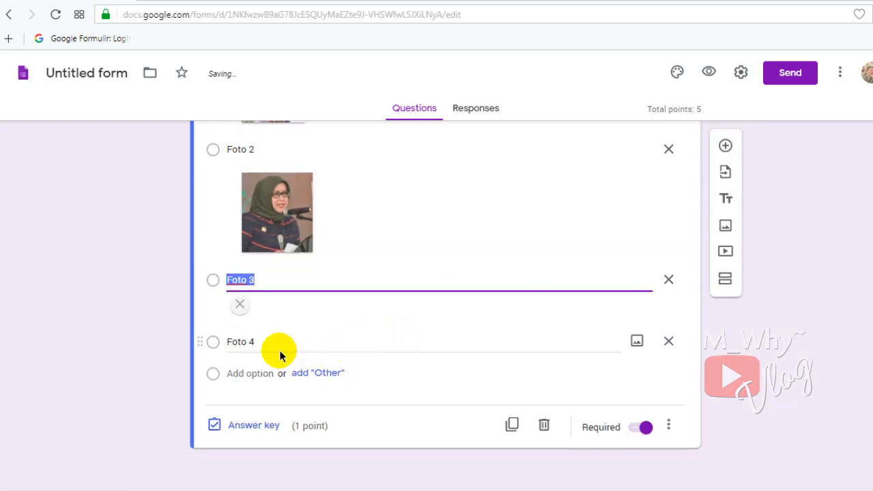
{"action": "left_click", "coordinate": [260, 410]}
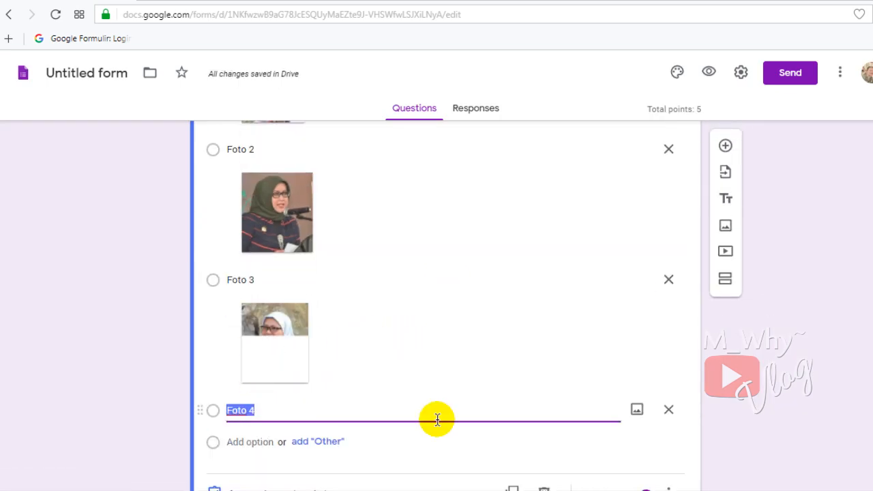
Step: Attach the blue-headscarf photo to Foto 4 and check all four photo options
{"action": "left_click", "coordinate": [636, 410]}
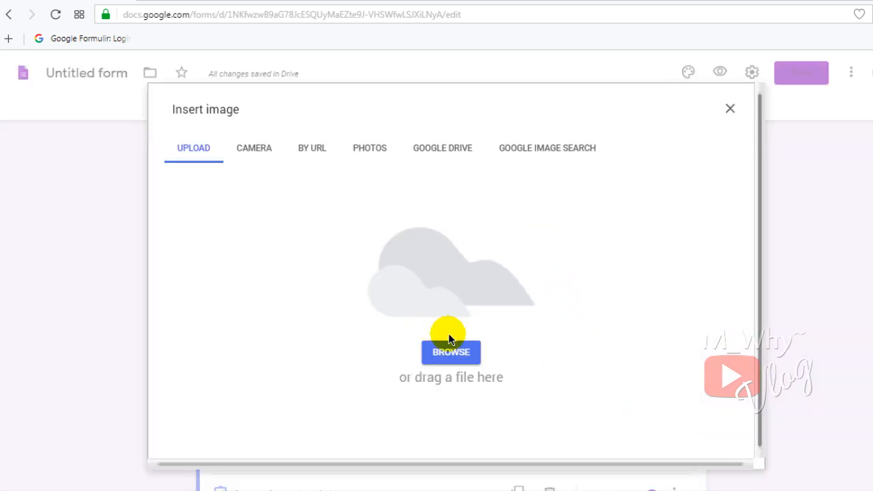
{"action": "left_click", "coordinate": [451, 352]}
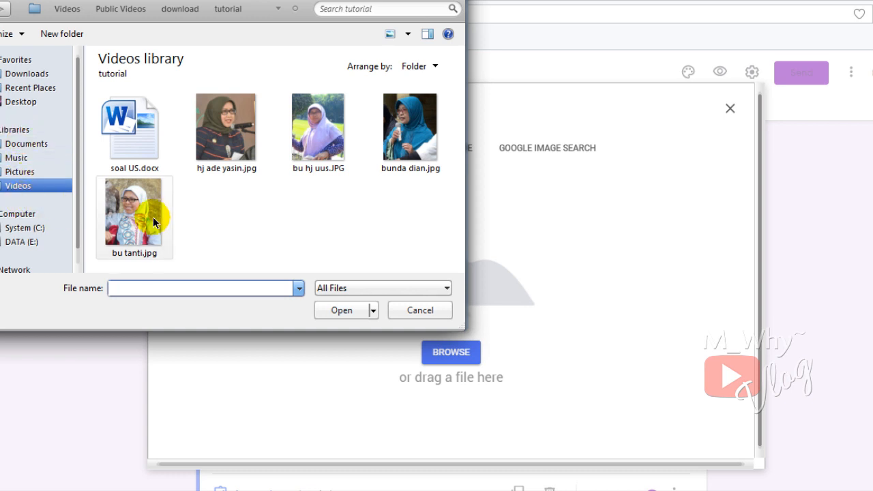
{"action": "double_click", "coordinate": [415, 132]}
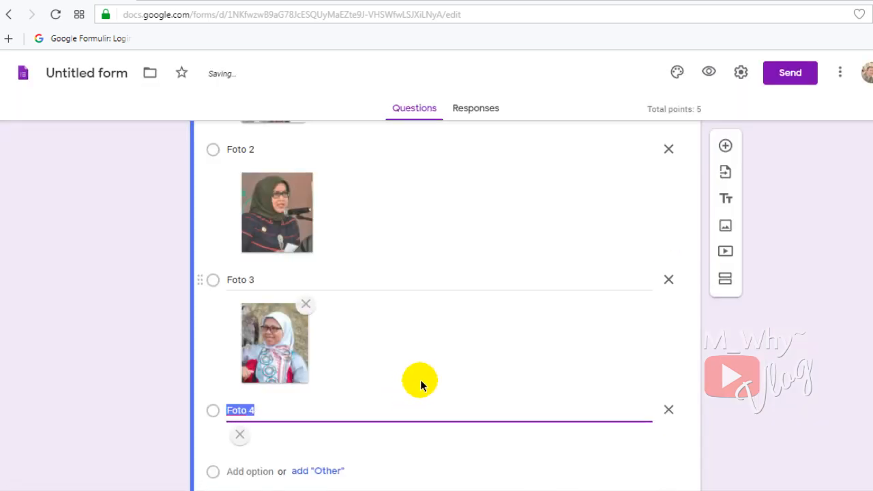
{"action": "scroll", "coordinate": [395, 384], "scroll_direction": "down", "scroll_amount": 2}
{"action": "scroll", "coordinate": [398, 380], "scroll_direction": "up", "scroll_amount": 5}
{"action": "scroll", "coordinate": [412, 368], "scroll_direction": "down", "scroll_amount": 3}
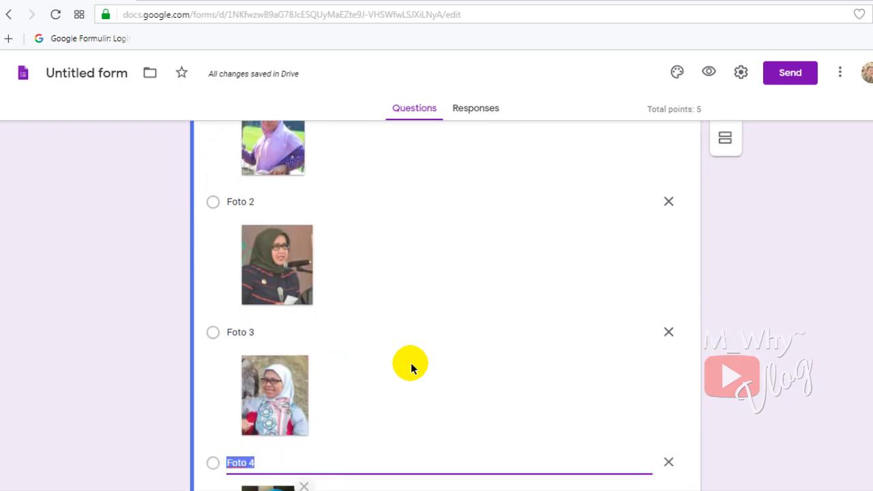
{"action": "scroll", "coordinate": [410, 363], "scroll_direction": "down", "scroll_amount": 3}
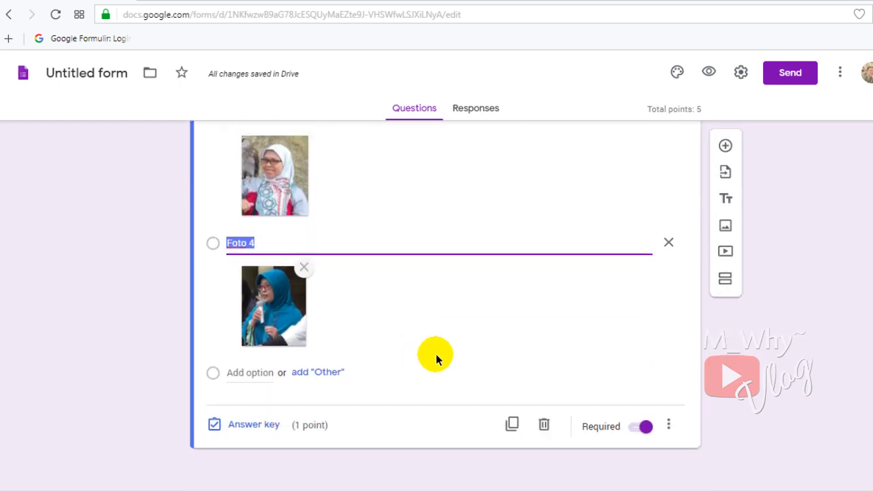
{"action": "scroll", "coordinate": [517, 331], "scroll_direction": "up", "scroll_amount": 1}
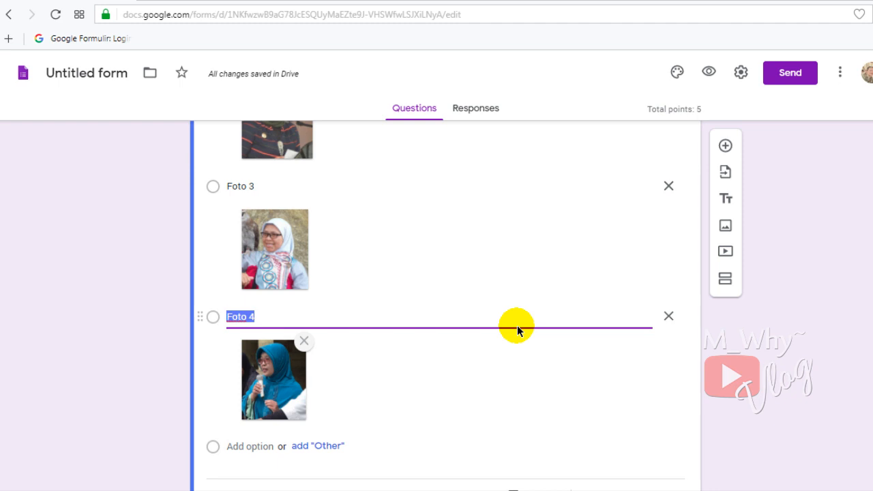
{"action": "scroll", "coordinate": [386, 331], "scroll_direction": "up", "scroll_amount": 4}
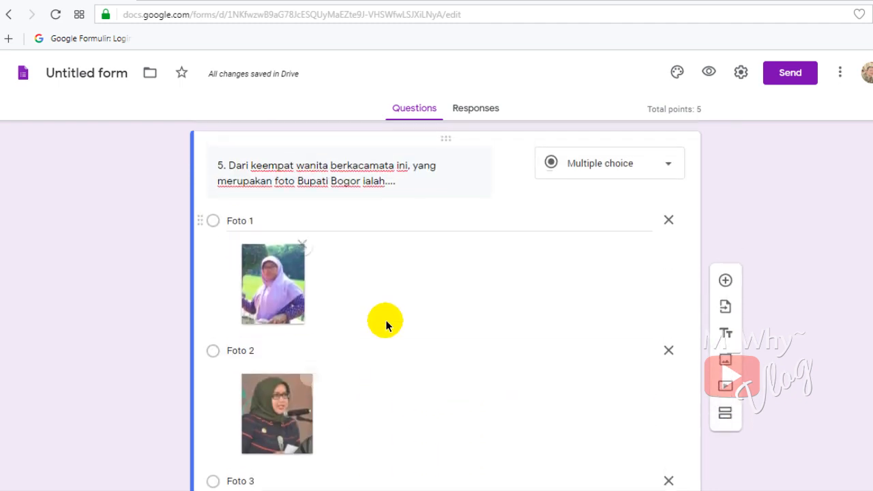
{"action": "scroll", "coordinate": [386, 321], "scroll_direction": "down", "scroll_amount": 3}
{"action": "scroll", "coordinate": [377, 311], "scroll_direction": "down", "scroll_amount": 2}
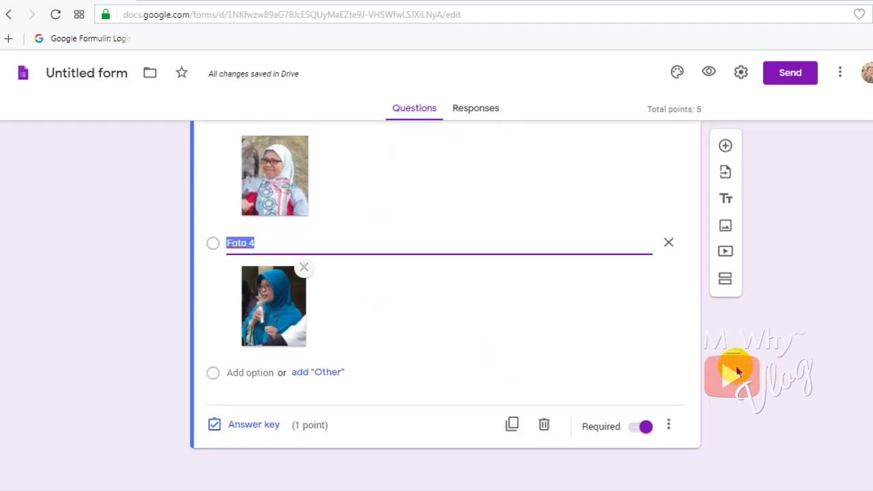
Step: Set Foto 2 as question 5's correct answer, worth 1 point
{"action": "left_click", "coordinate": [246, 426]}
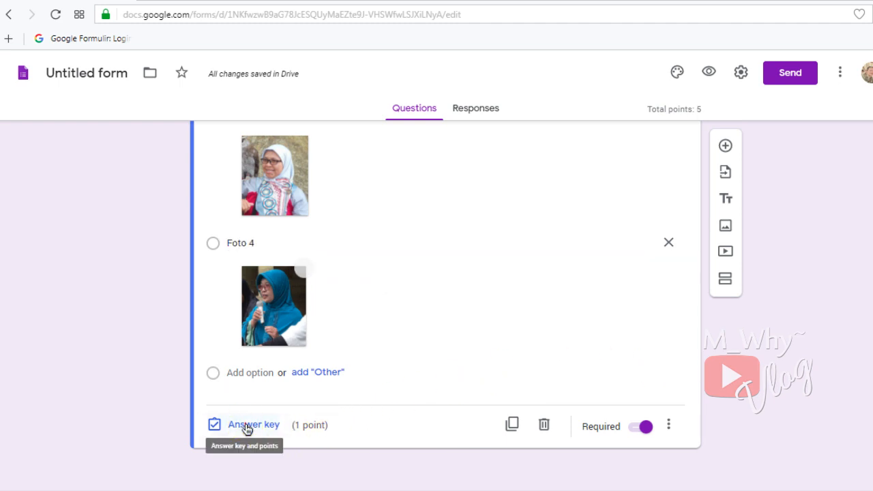
{"action": "scroll", "coordinate": [385, 374], "scroll_direction": "down", "scroll_amount": 3}
{"action": "scroll", "coordinate": [400, 367], "scroll_direction": "down", "scroll_amount": 1}
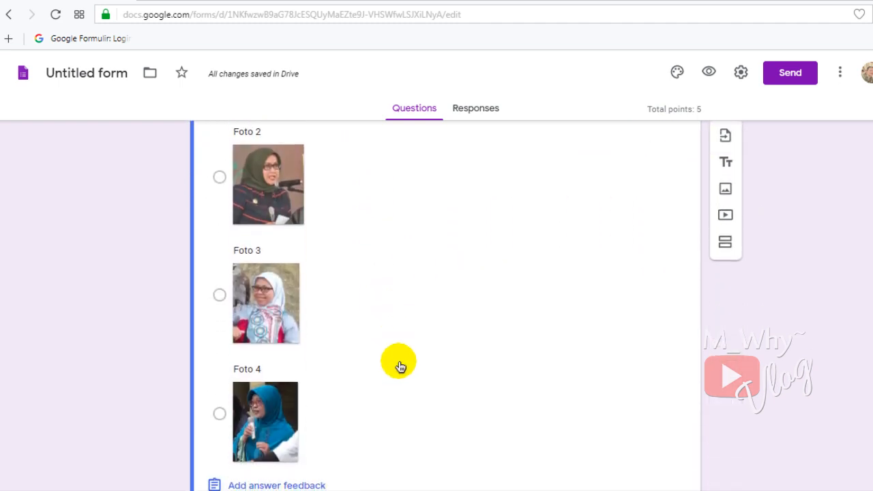
{"action": "scroll", "coordinate": [284, 199], "scroll_direction": "up", "scroll_amount": 1}
{"action": "scroll", "coordinate": [285, 199], "scroll_direction": "up", "scroll_amount": 1}
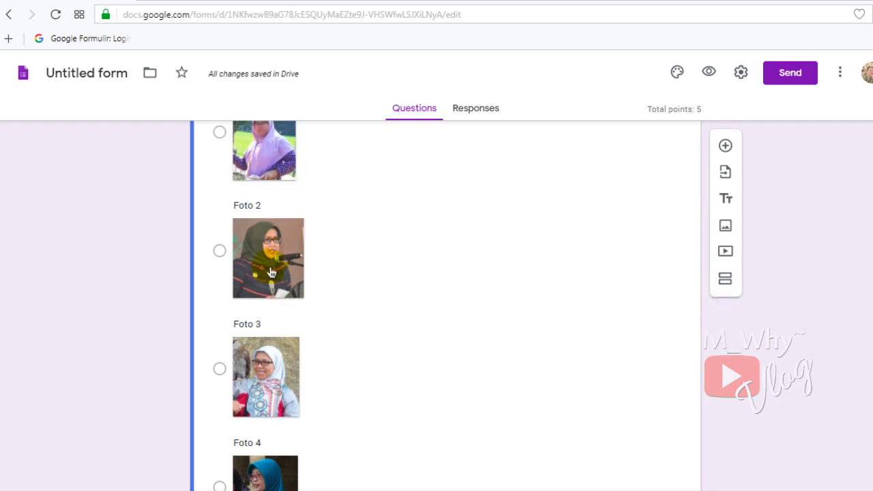
{"action": "scroll", "coordinate": [293, 354], "scroll_direction": "down", "scroll_amount": 3}
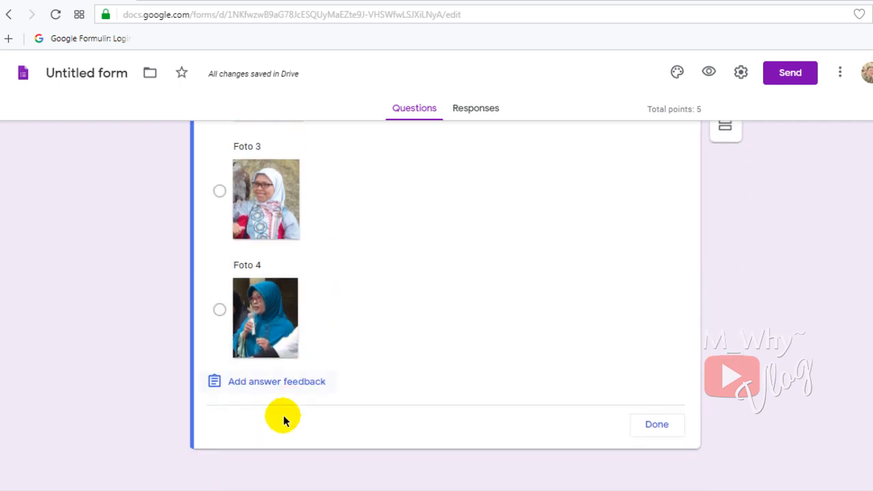
{"action": "left_click", "coordinate": [659, 425]}
{"action": "scroll", "coordinate": [284, 427], "scroll_direction": "down", "scroll_amount": 6}
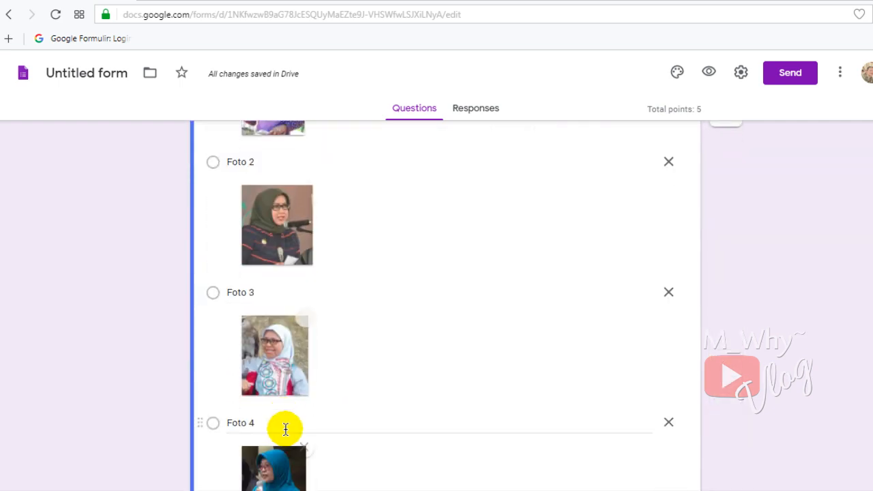
{"action": "left_click", "coordinate": [252, 426]}
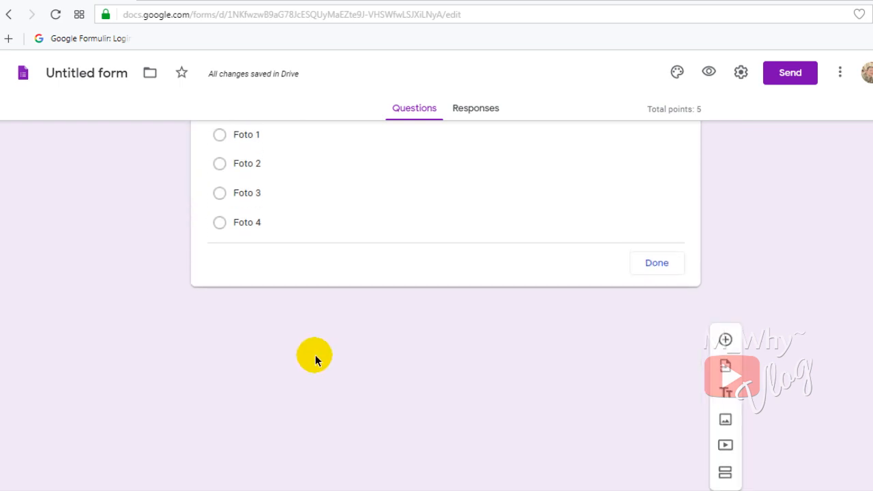
{"action": "scroll", "coordinate": [310, 329], "scroll_direction": "down", "scroll_amount": 3}
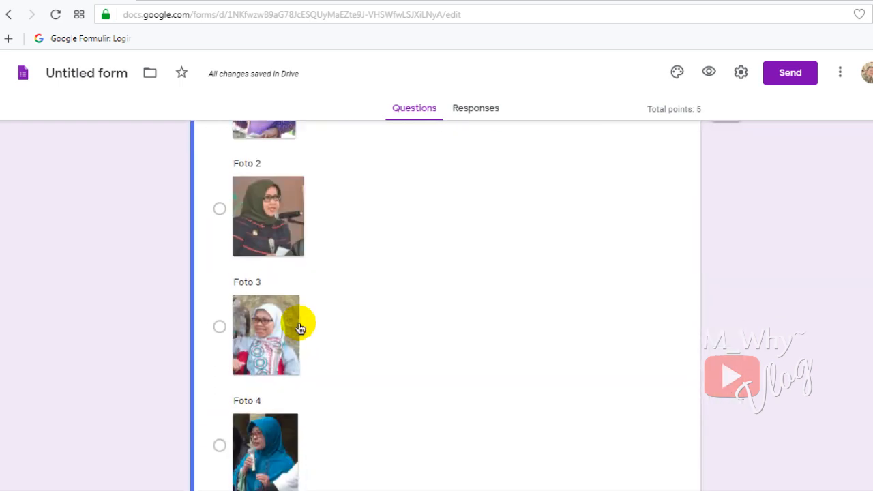
{"action": "left_click", "coordinate": [219, 209]}
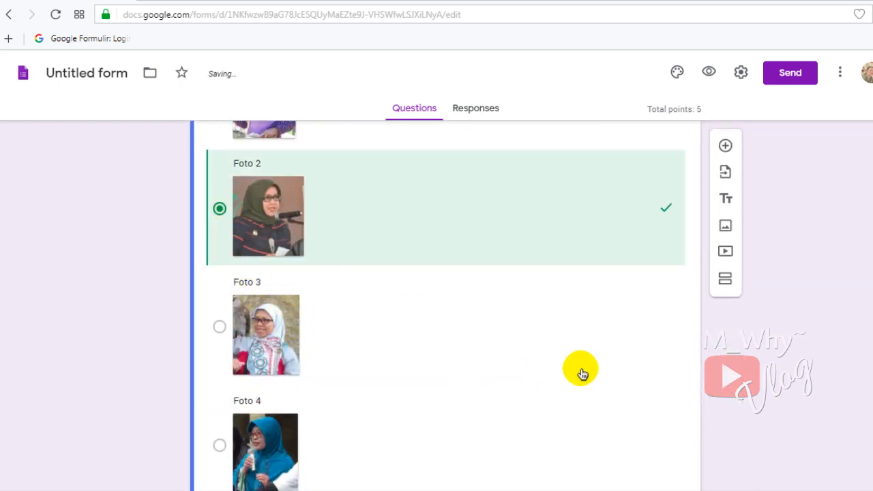
{"action": "scroll", "coordinate": [585, 368], "scroll_direction": "down", "scroll_amount": 2}
{"action": "left_click", "coordinate": [655, 424]}
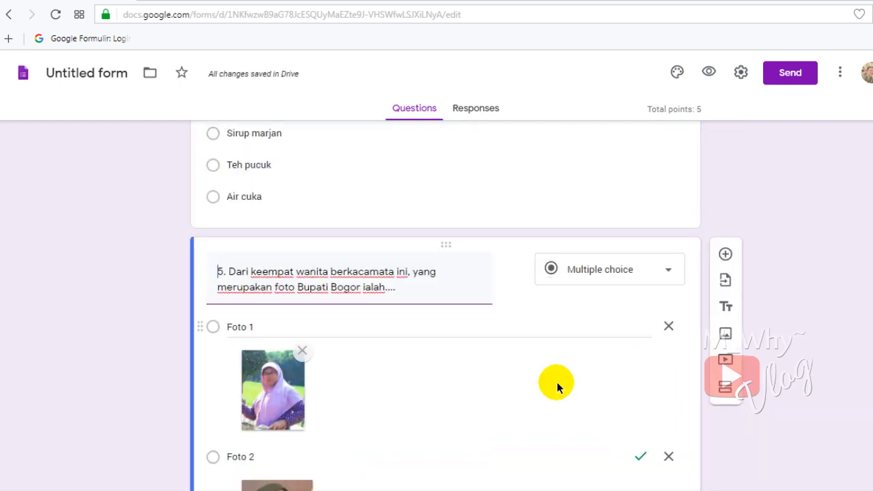
{"action": "scroll", "coordinate": [556, 382], "scroll_direction": "down", "scroll_amount": 5}
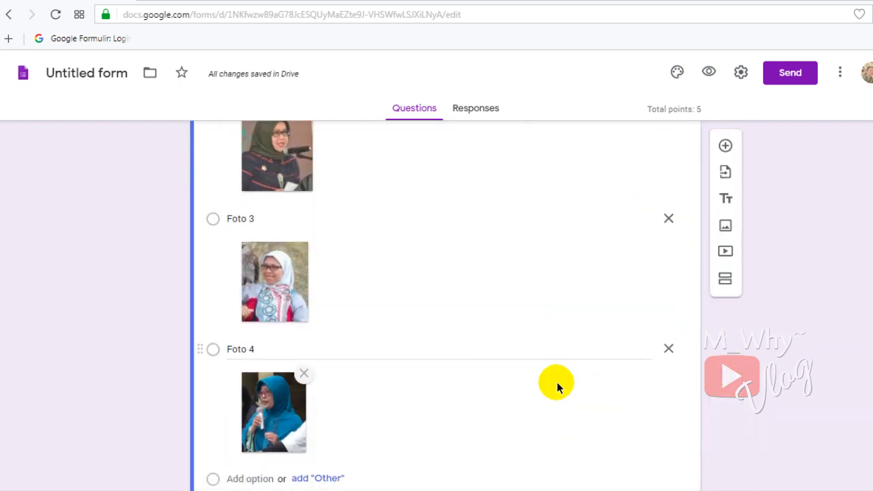
{"action": "scroll", "coordinate": [518, 382], "scroll_direction": "down", "scroll_amount": 2}
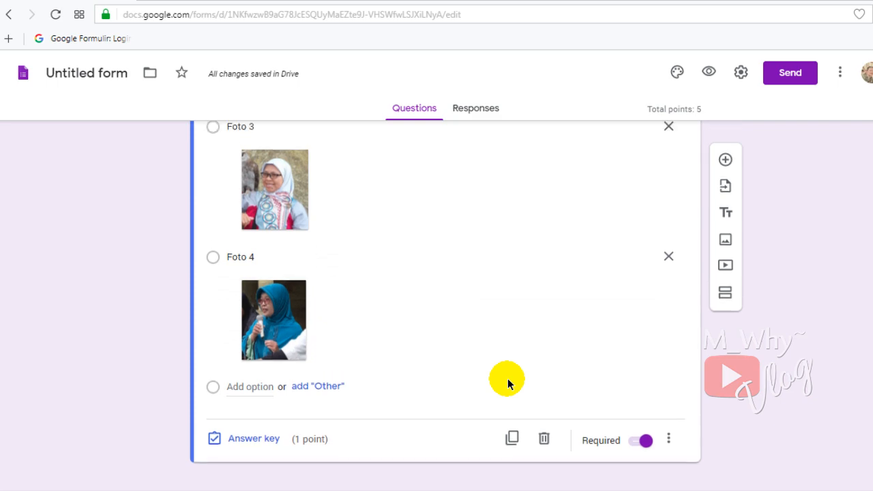
{"action": "scroll", "coordinate": [507, 384], "scroll_direction": "up", "scroll_amount": 20}
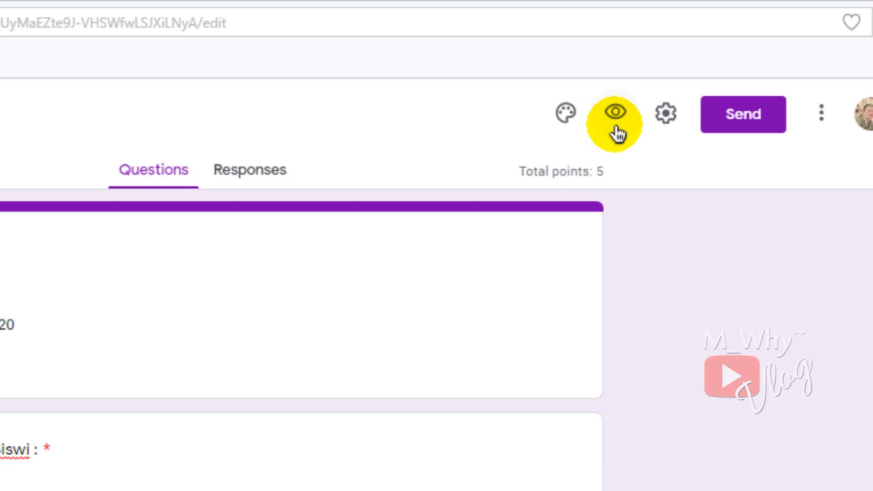
Step: Open the respondent preview of the IPS VIII quiz and scroll through its header and questions
{"action": "left_click", "coordinate": [615, 123]}
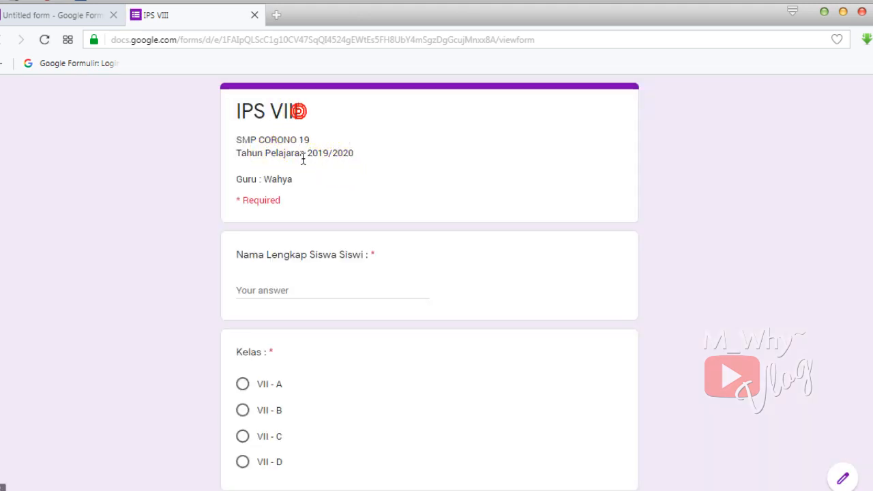
{"action": "scroll", "coordinate": [310, 190], "scroll_direction": "down", "scroll_amount": 1}
{"action": "scroll", "coordinate": [311, 189], "scroll_direction": "up", "scroll_amount": 1}
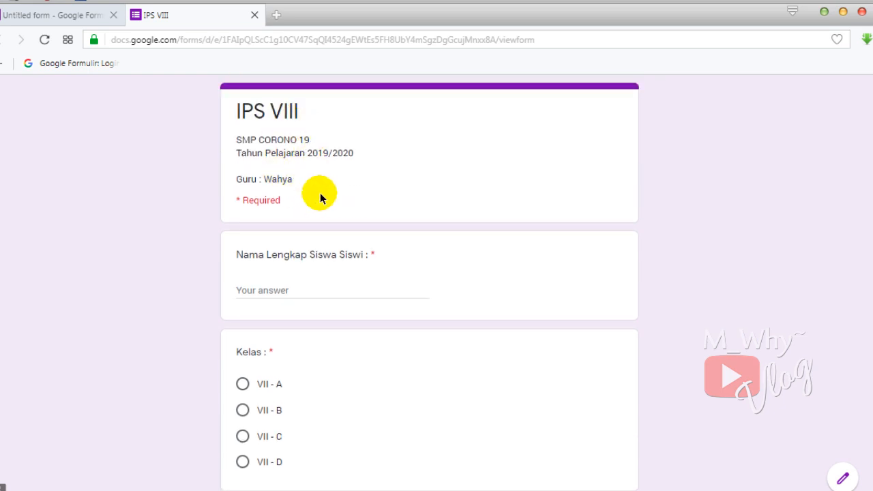
{"action": "scroll", "coordinate": [320, 192], "scroll_direction": "down", "scroll_amount": 1}
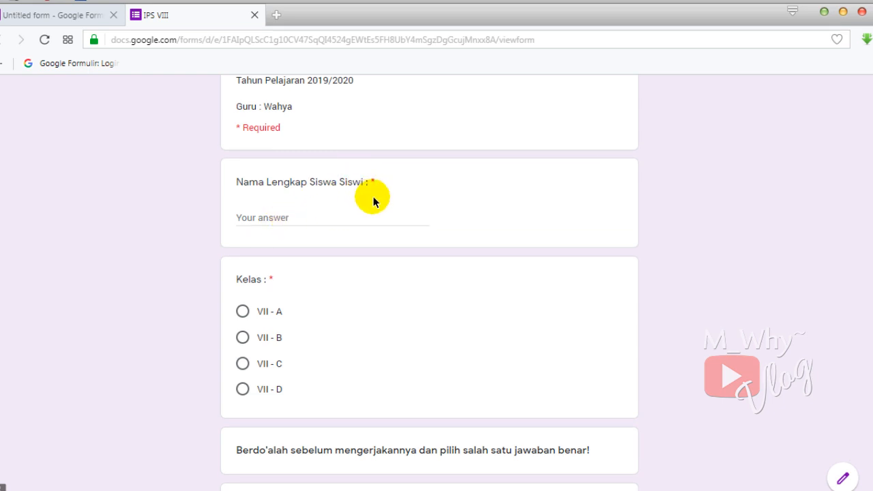
{"action": "scroll", "coordinate": [306, 287], "scroll_direction": "down", "scroll_amount": 3}
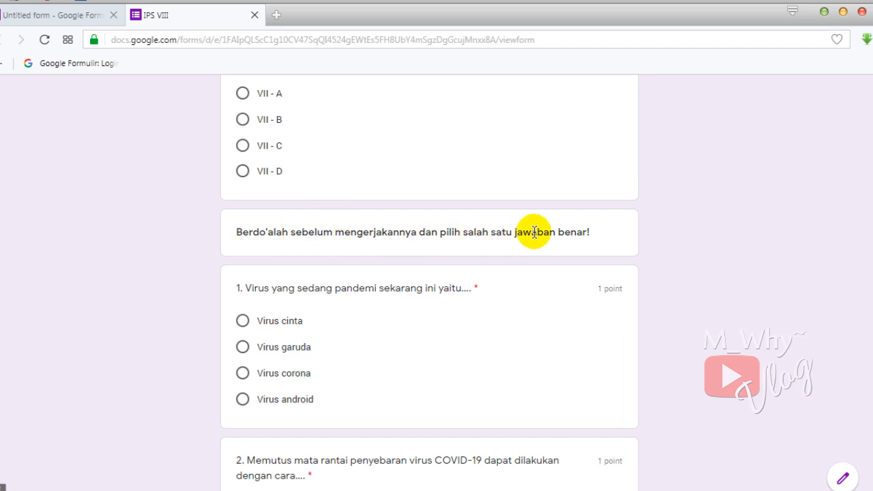
{"action": "scroll", "coordinate": [409, 170], "scroll_direction": "up", "scroll_amount": 4}
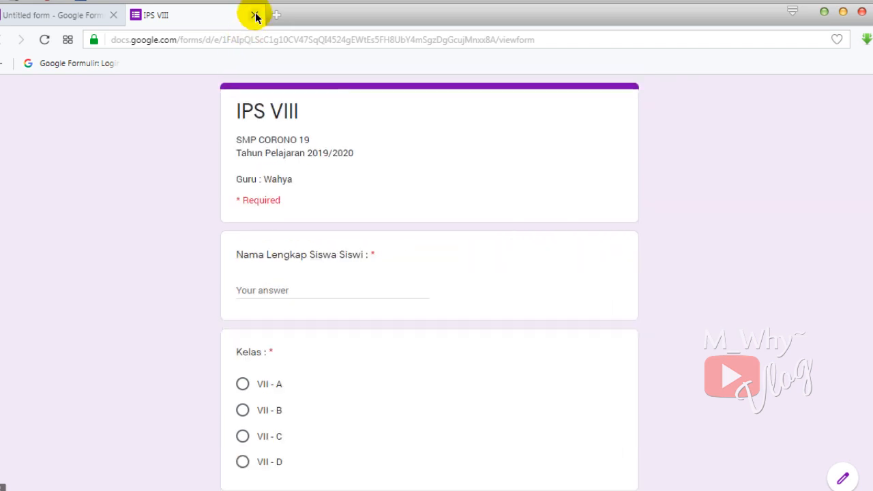
Step: Close the preview tab and confirm leaving the preview page
{"action": "left_click", "coordinate": [254, 14]}
{"action": "left_click", "coordinate": [524, 293]}
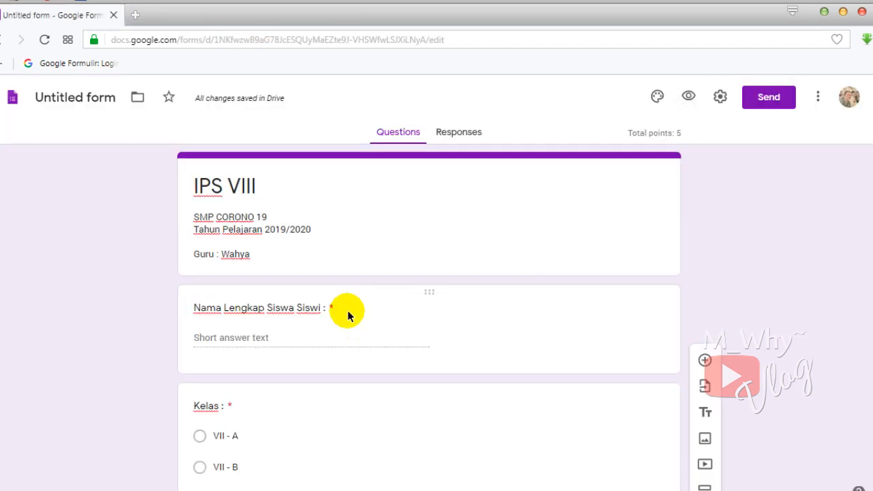
{"action": "scroll", "coordinate": [487, 311], "scroll_direction": "down", "scroll_amount": 12}
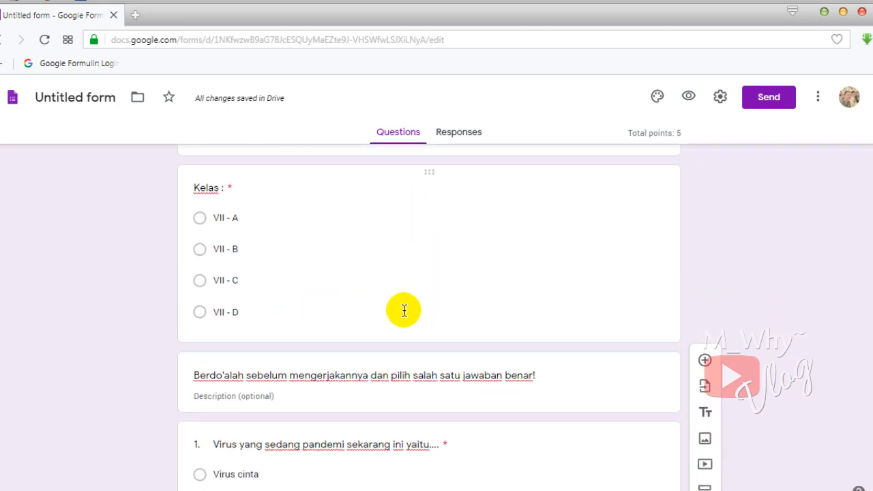
{"action": "scroll", "coordinate": [399, 326], "scroll_direction": "down", "scroll_amount": 15}
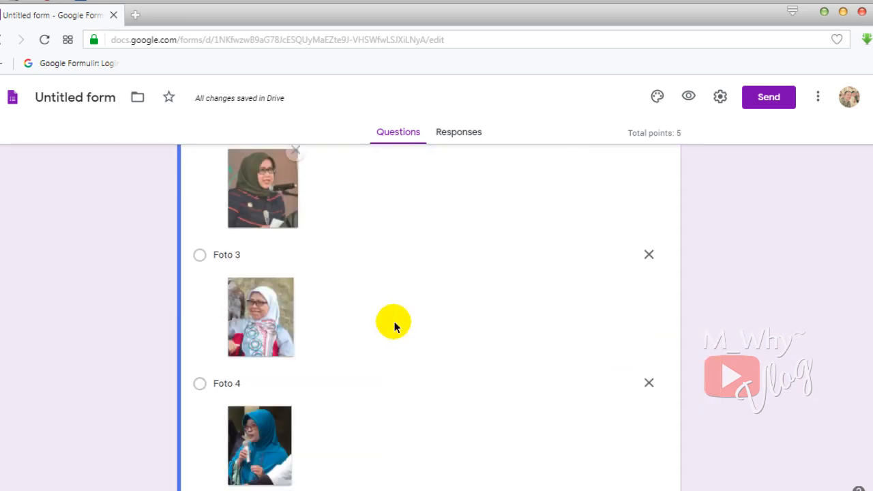
{"action": "scroll", "coordinate": [404, 322], "scroll_direction": "up", "scroll_amount": 20}
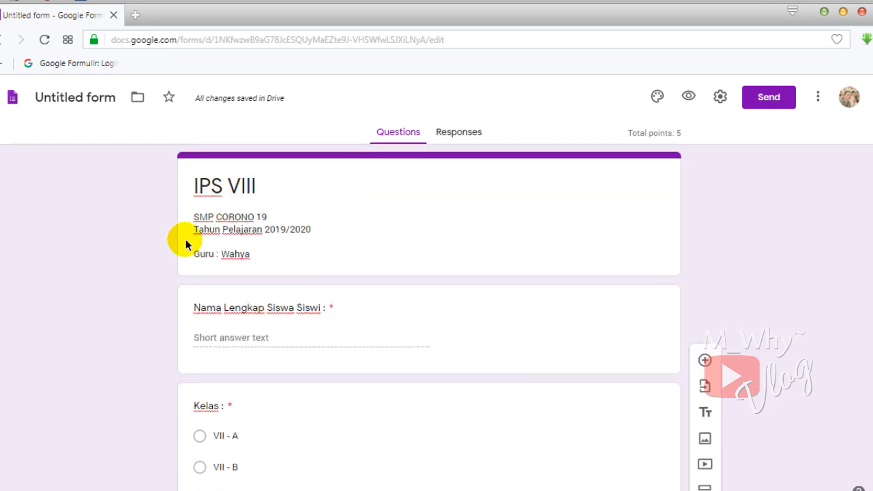
Step: Rename the untitled form file to 'SMP corona'
{"action": "left_click", "coordinate": [57, 97]}
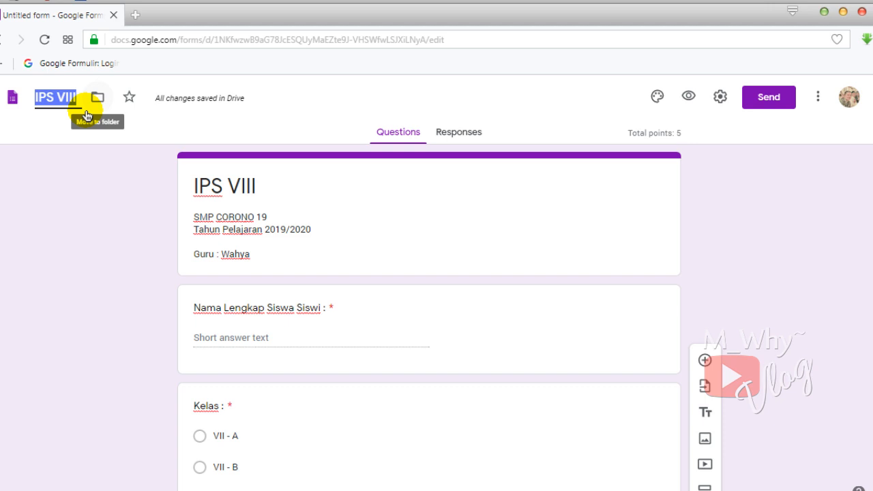
{"action": "type", "text": "S"}
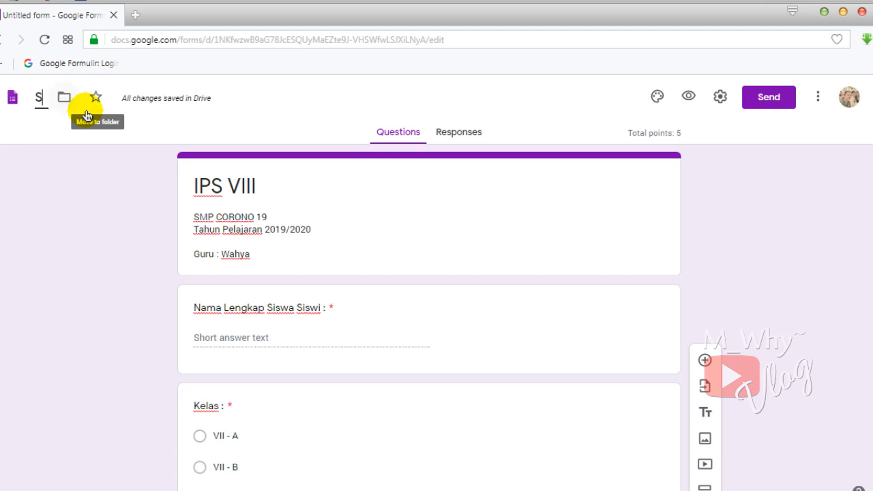
{"action": "type", "text": "MP corona"}
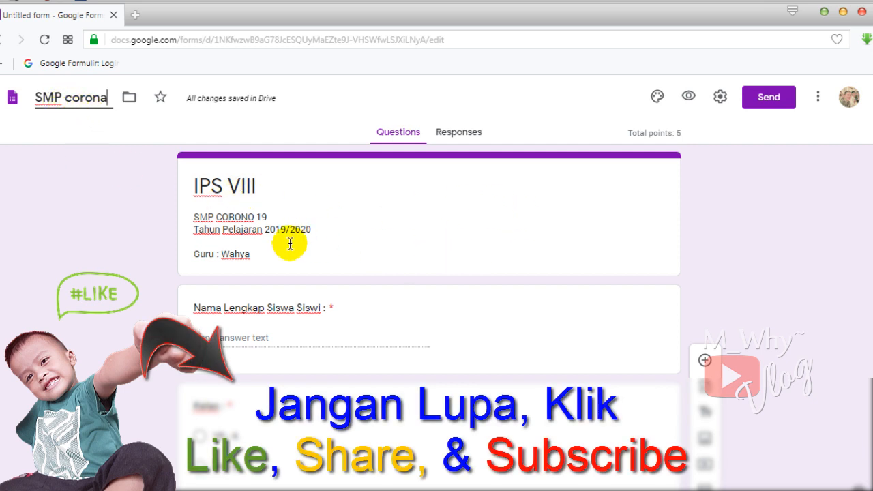
{"action": "left_click", "coordinate": [276, 335]}
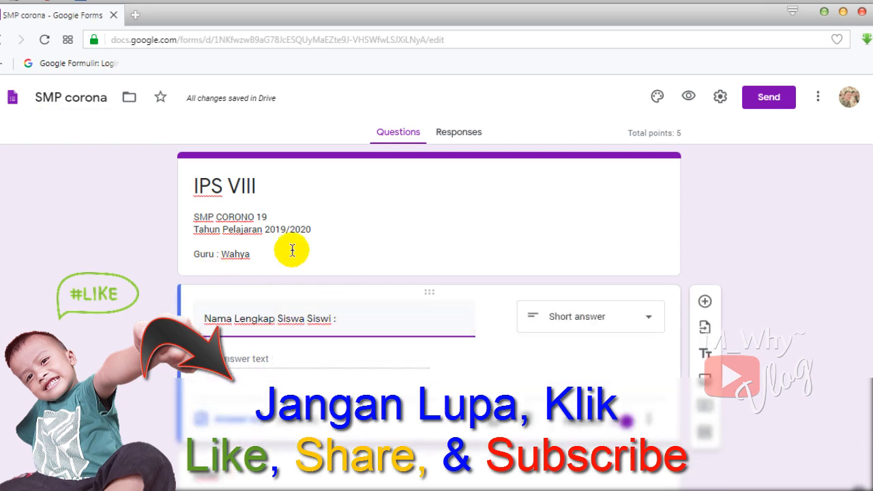
{"action": "scroll", "coordinate": [293, 248], "scroll_direction": "down", "scroll_amount": 1}
{"action": "scroll", "coordinate": [570, 286], "scroll_direction": "up", "scroll_amount": 1}
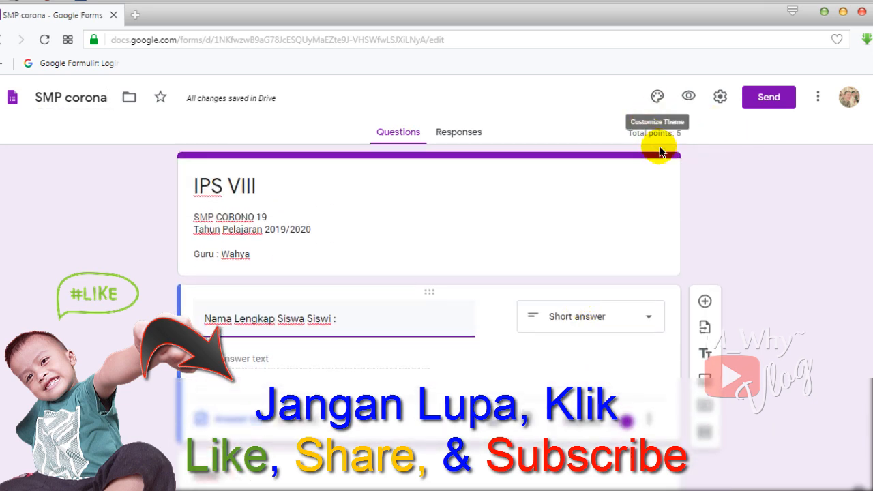